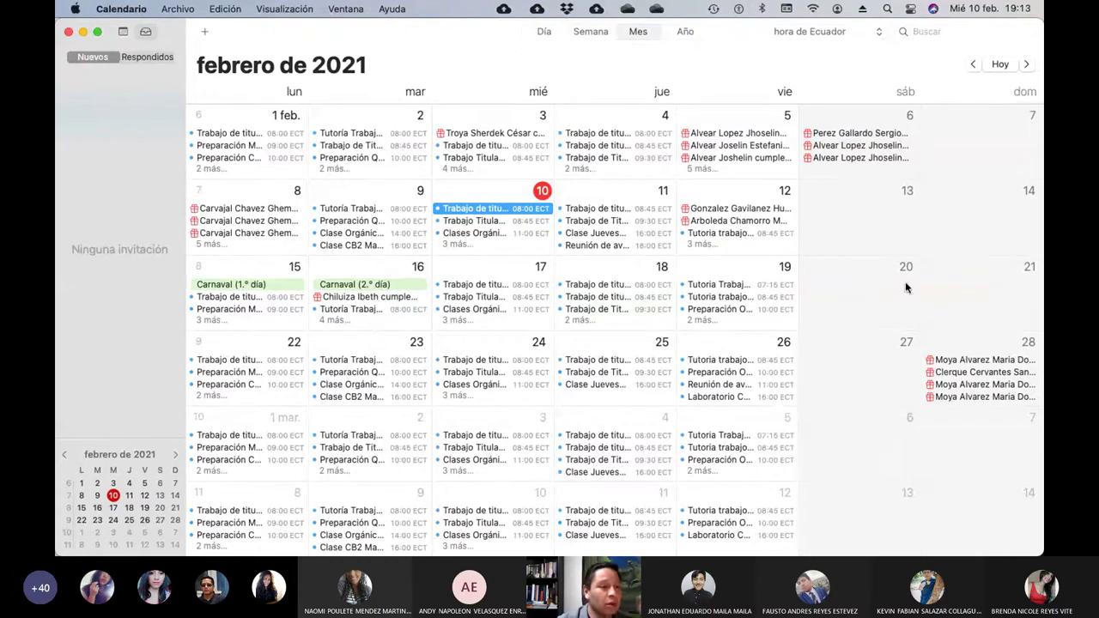
Step: Switch to the assignment form in Safari and set the day of "Permitir entregas desde" to 17
mouse_move(466, 544)
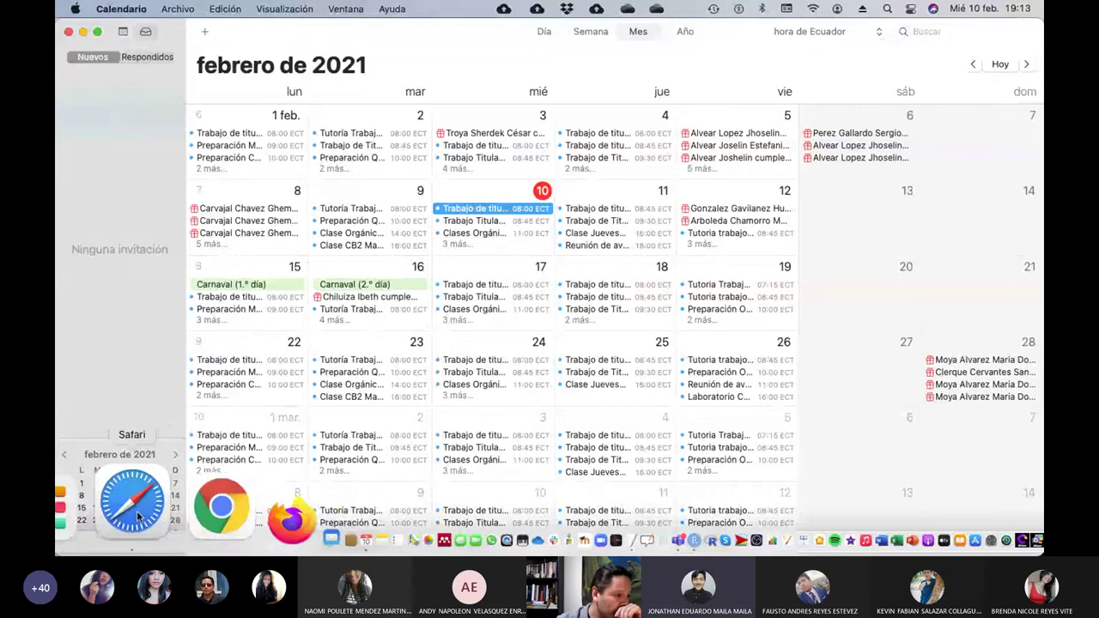
click(133, 502)
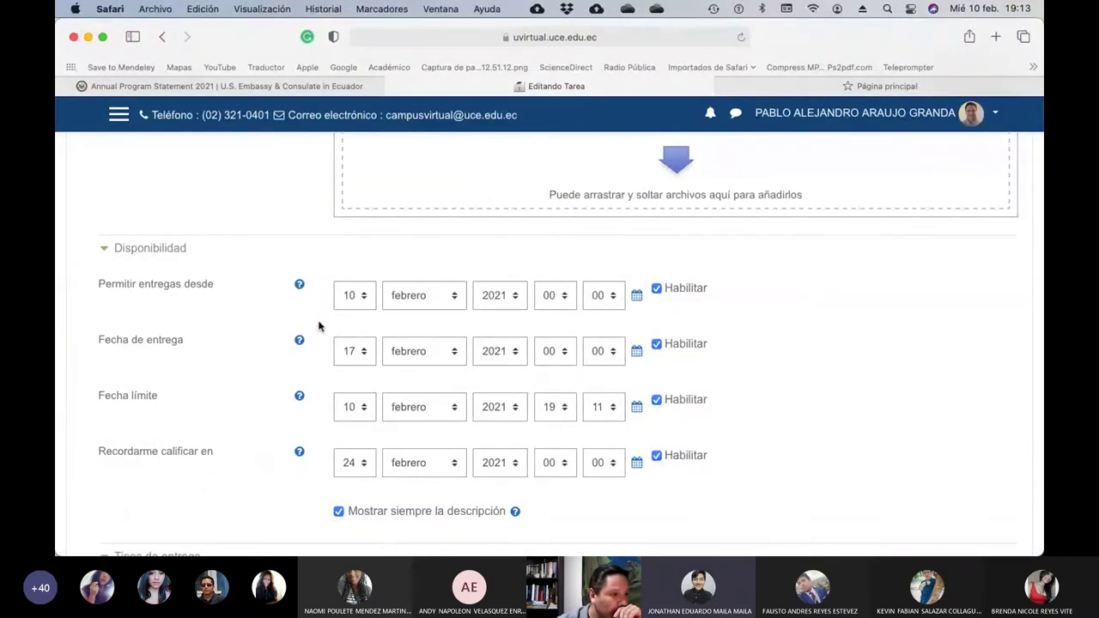
key(super+Tab)
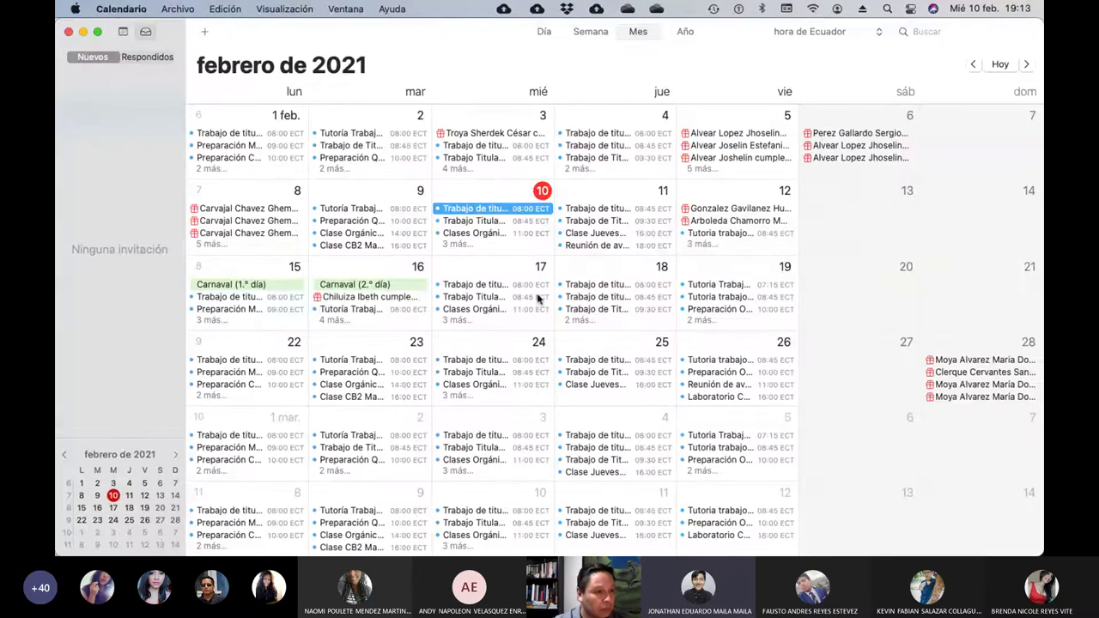
key(super+Tab)
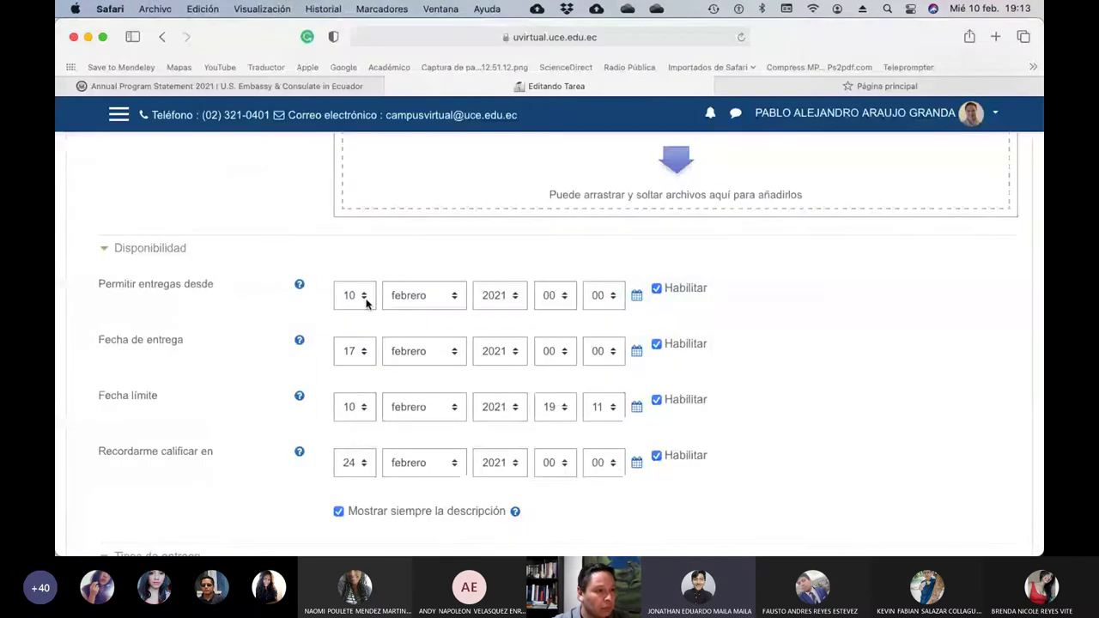
click(363, 297)
click(760, 284)
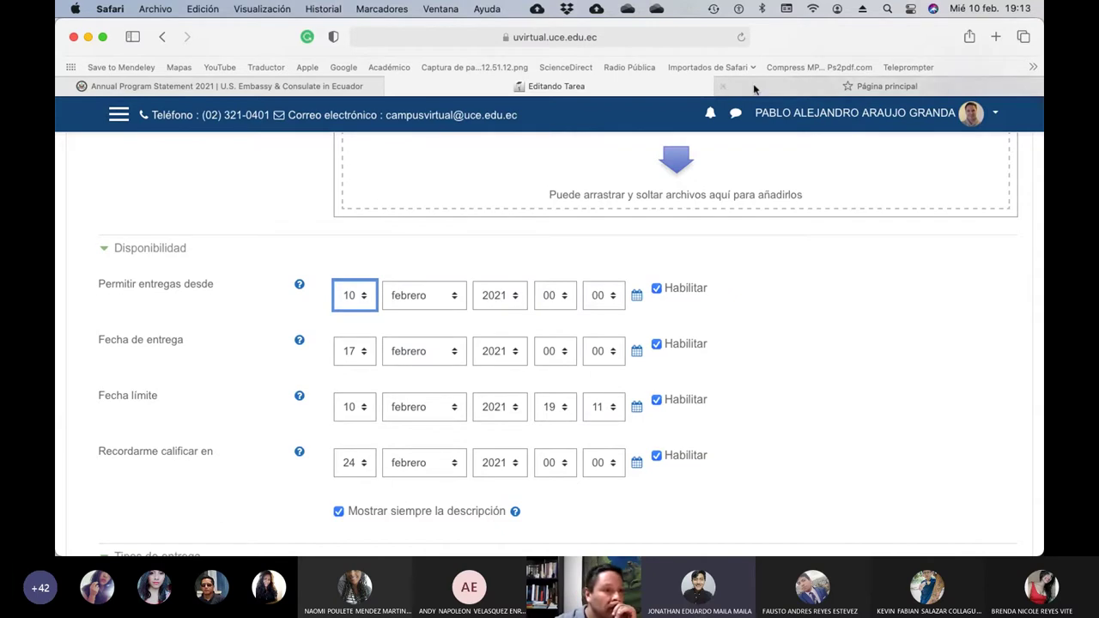
click(362, 296)
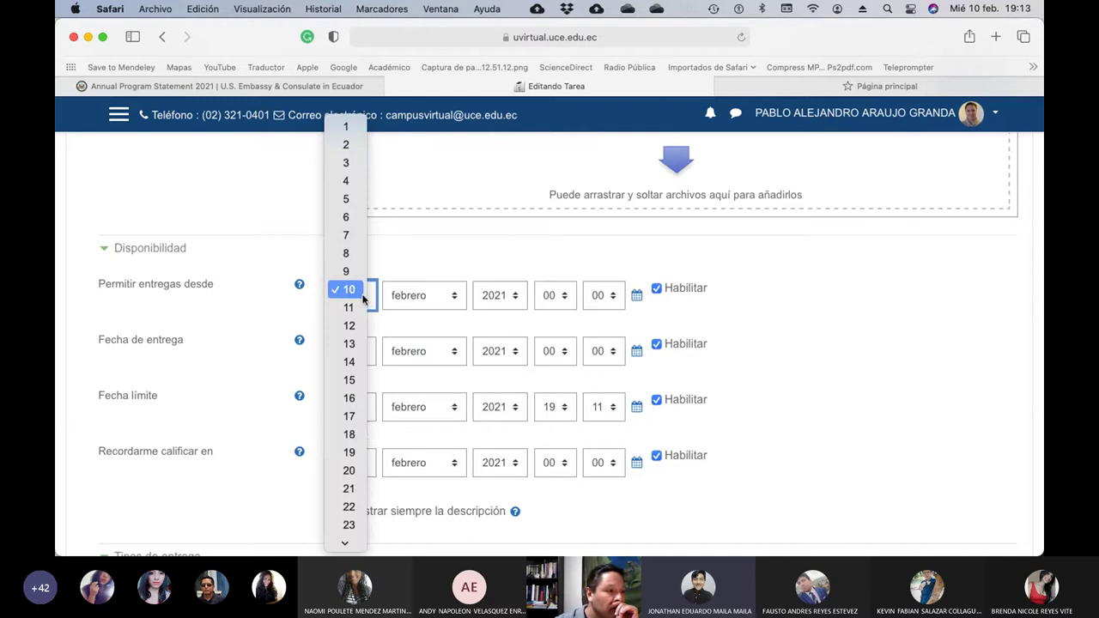
click(355, 418)
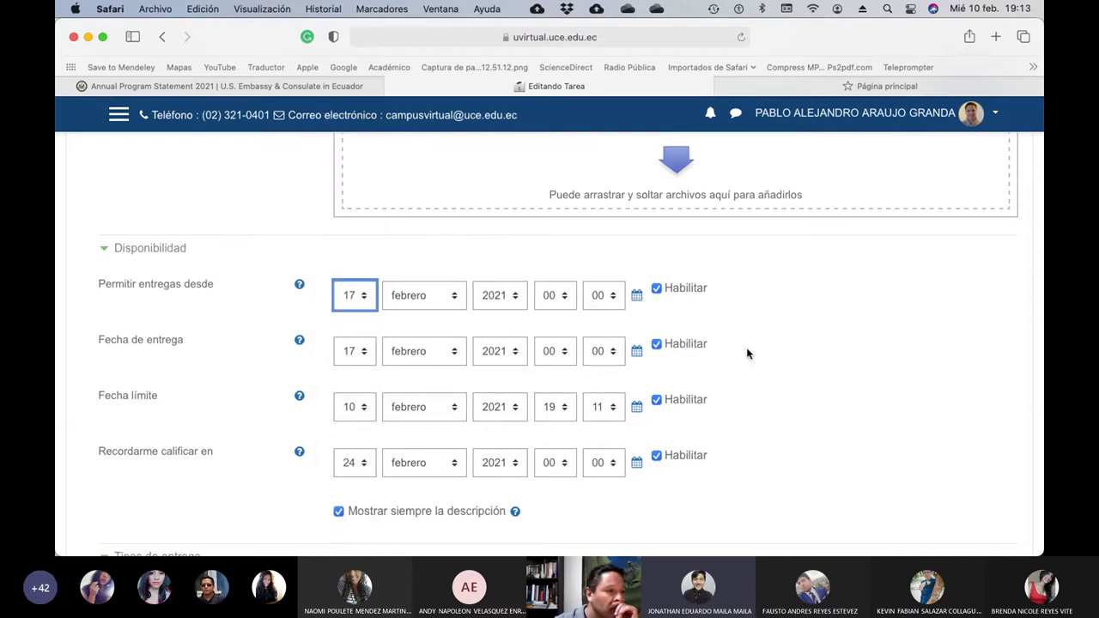
Step: Check the February dates in Calendar, return to the form in Safari and set the day of "Fecha de entrega" to 21
key(super+Tab)
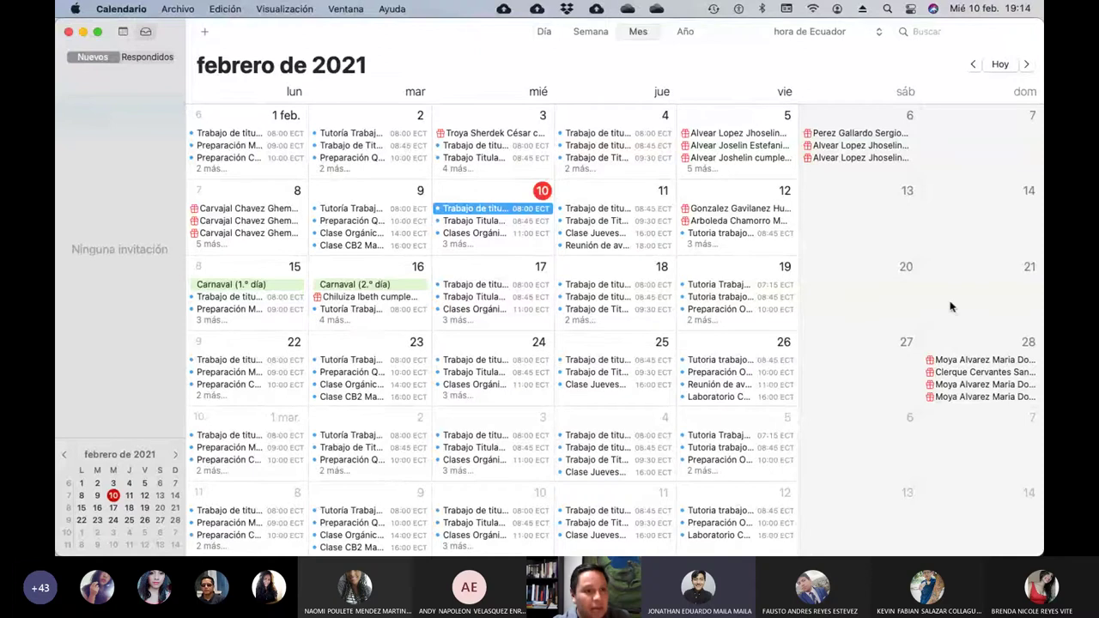
key(super+Tab)
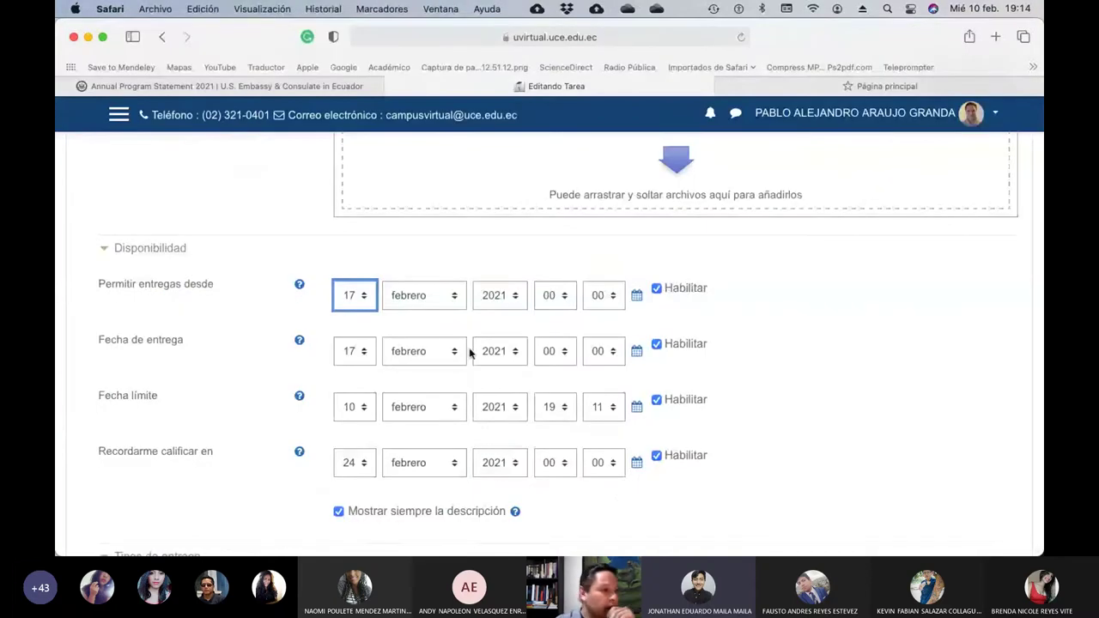
right_click(366, 352)
click(363, 351)
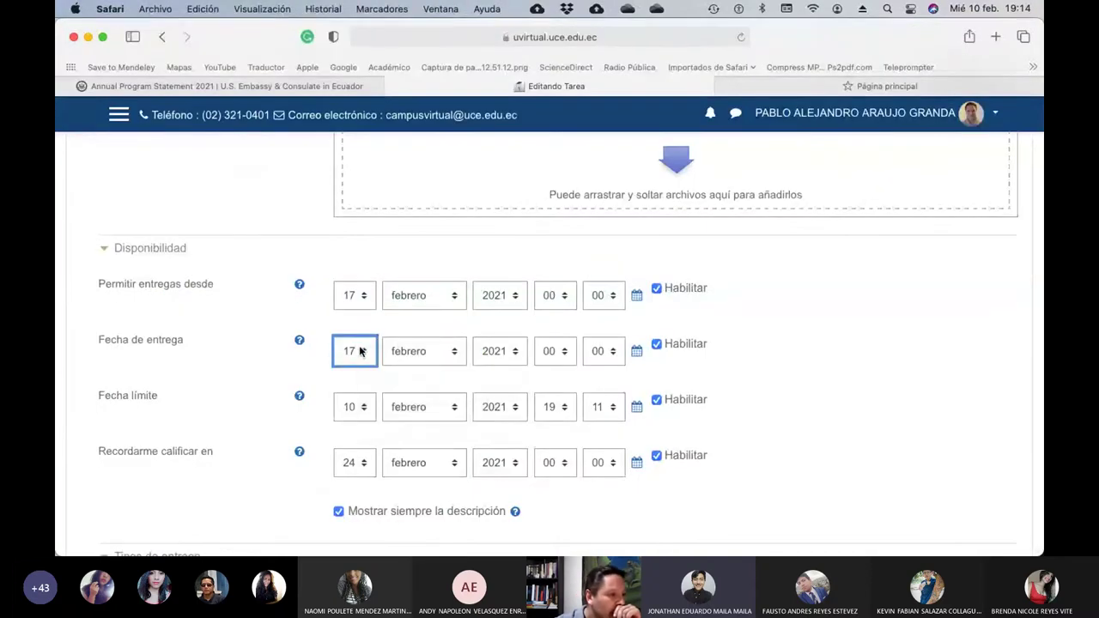
click(363, 351)
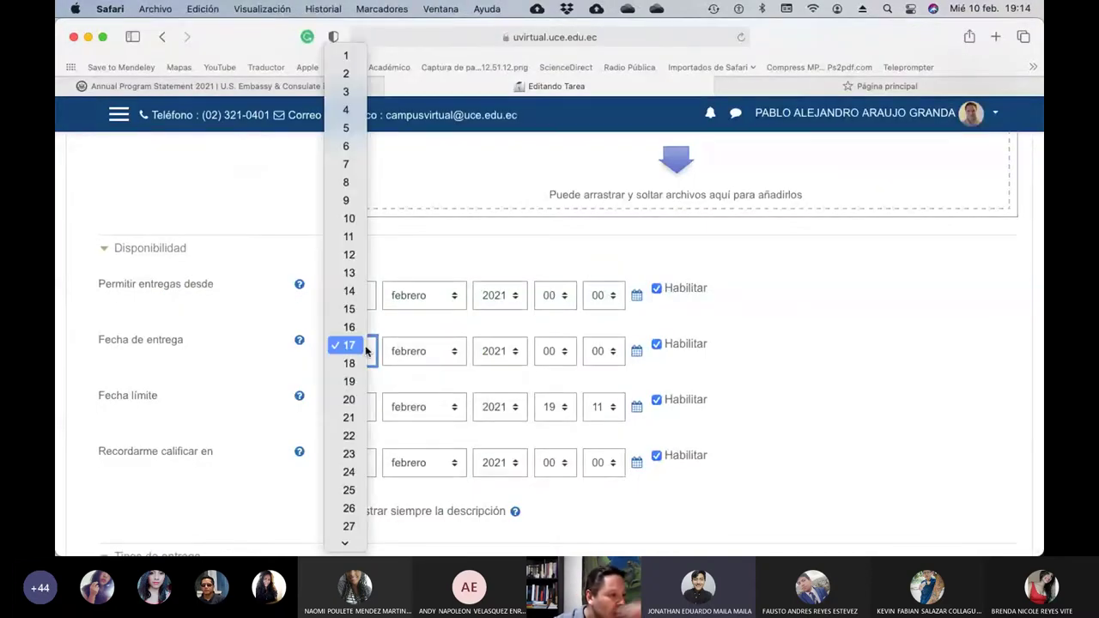
click(348, 416)
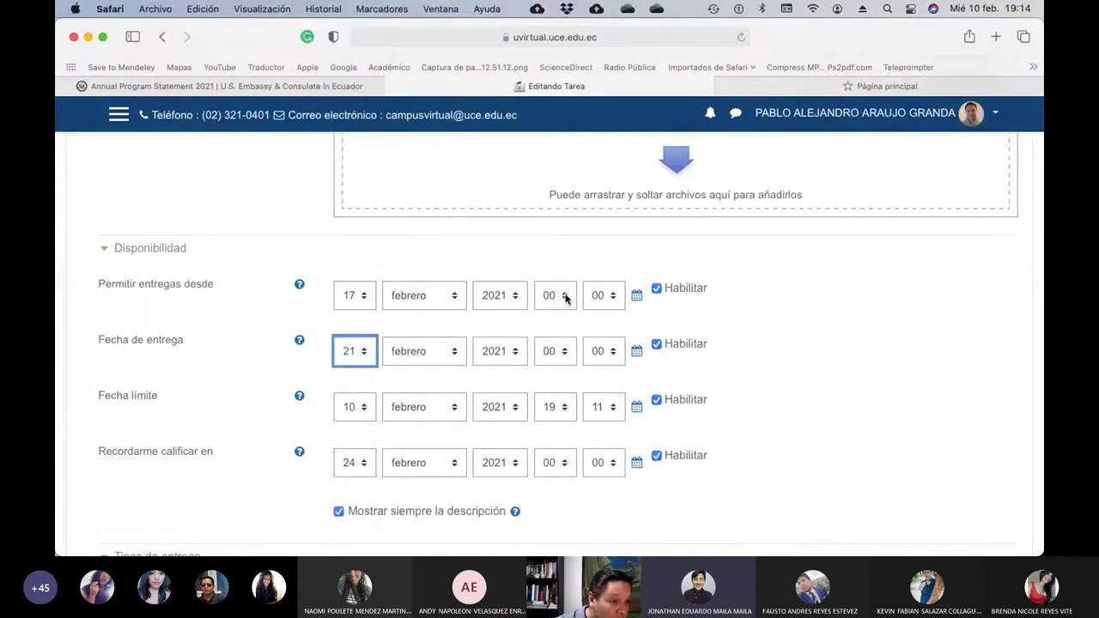
Step: Set the hour of "Permitir entregas desde" to 18 and the time of "Fecha de entrega" to 23:59
click(560, 296)
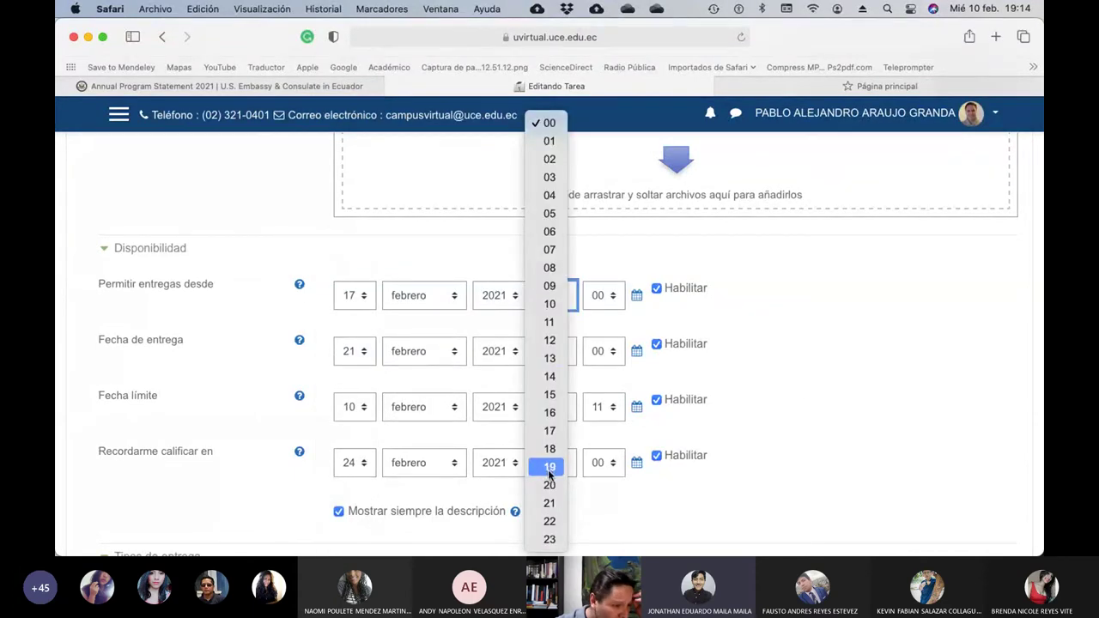
click(550, 452)
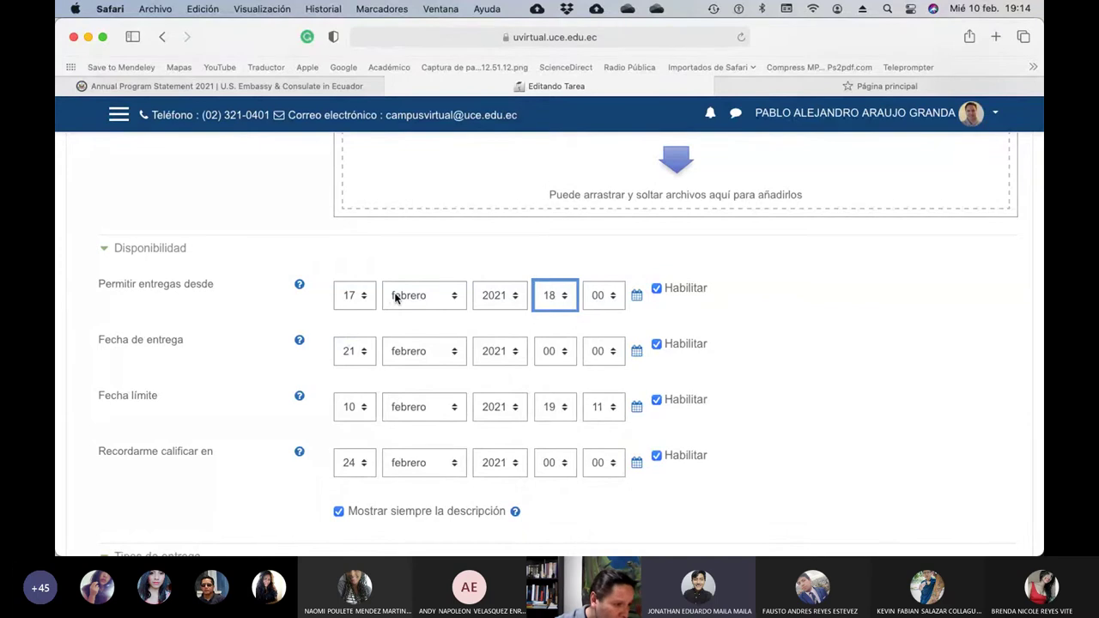
click(561, 356)
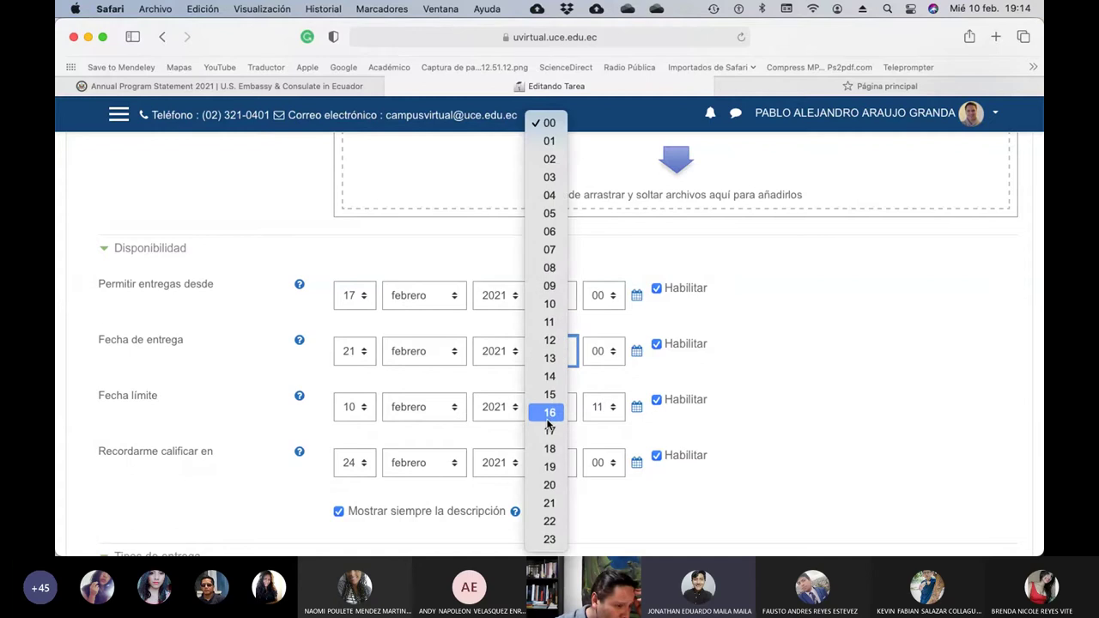
click(544, 539)
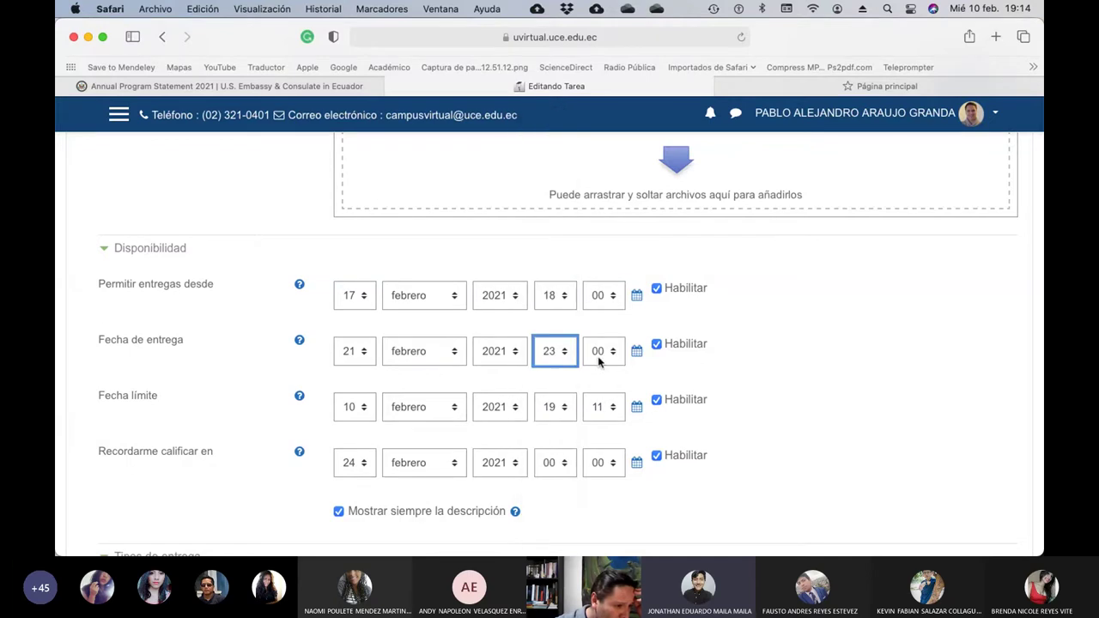
click(613, 354)
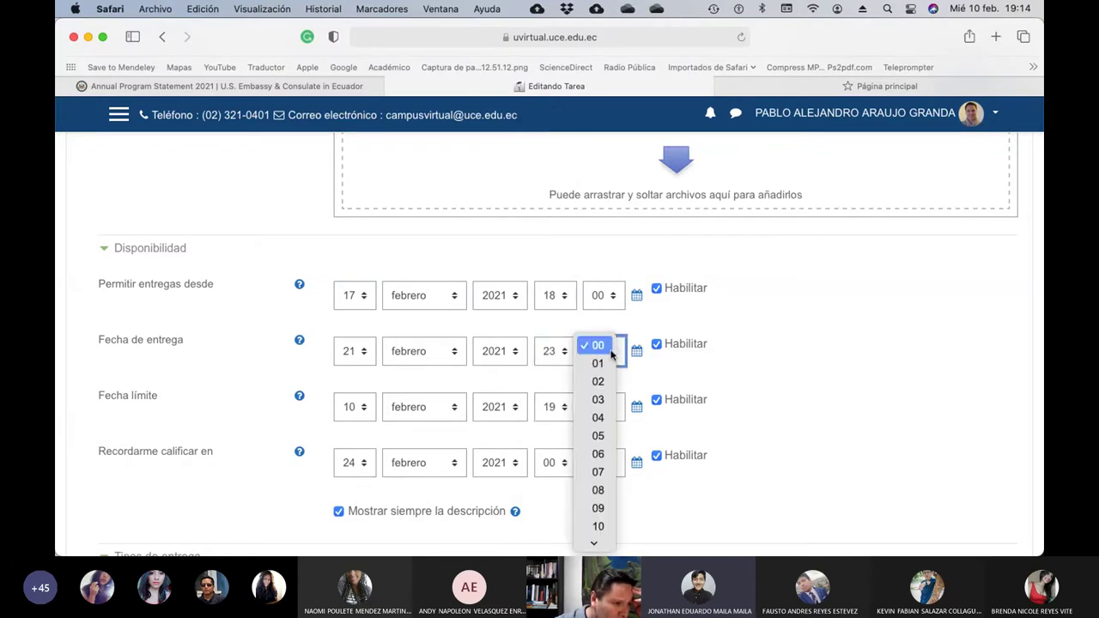
scroll(610, 453, down, 5)
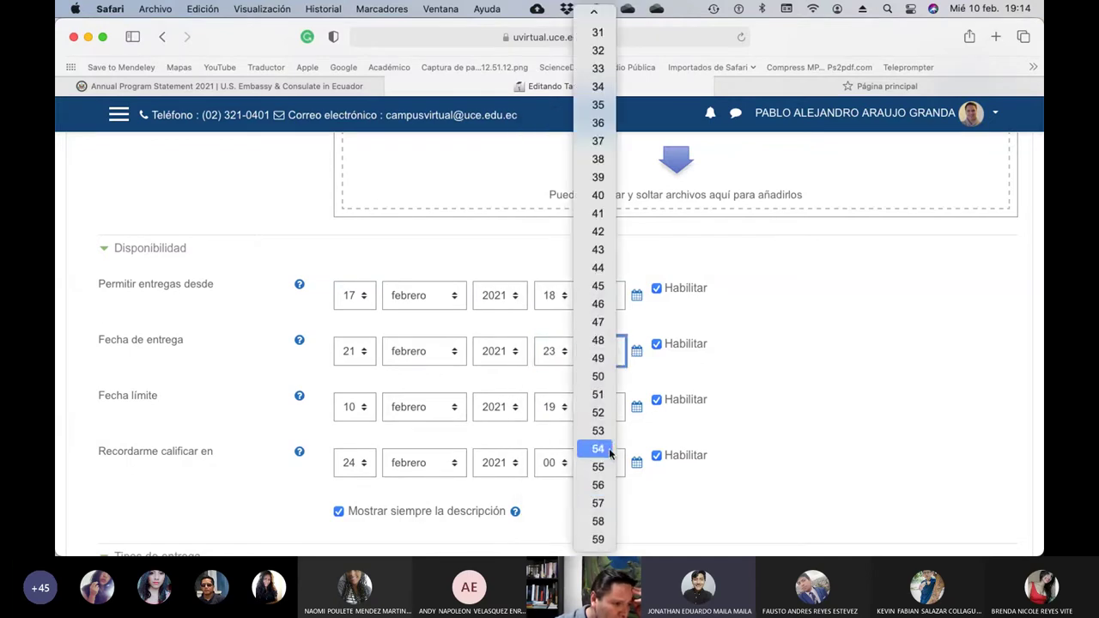
click(597, 538)
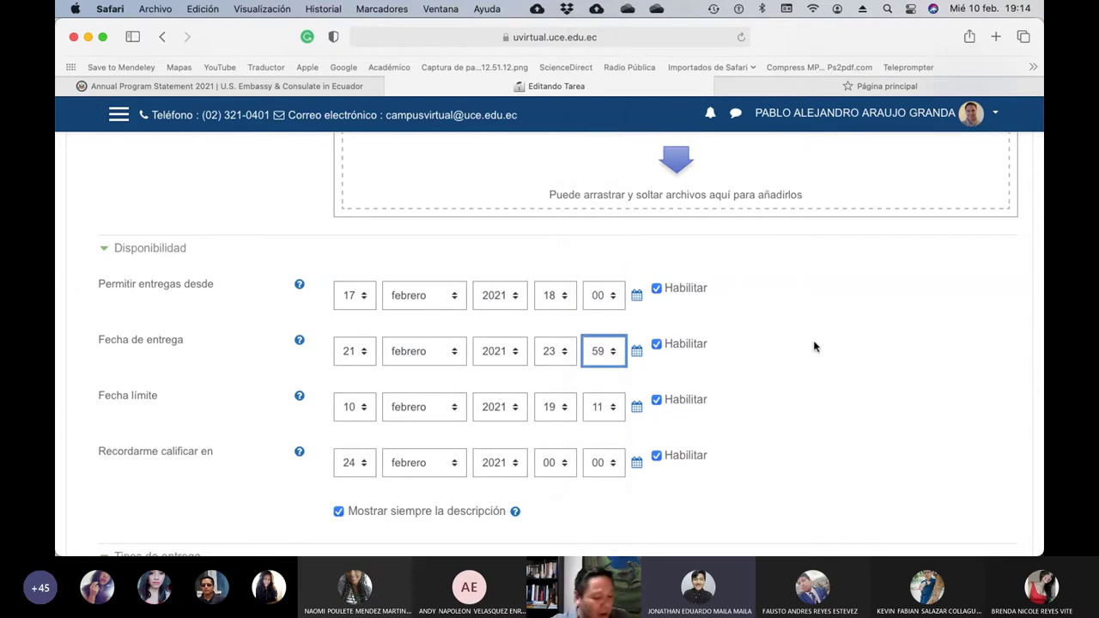
Step: Check the dates in Calendar, return to Safari and set "Fecha límite" to day 22 at 23:59
key(super+Tab)
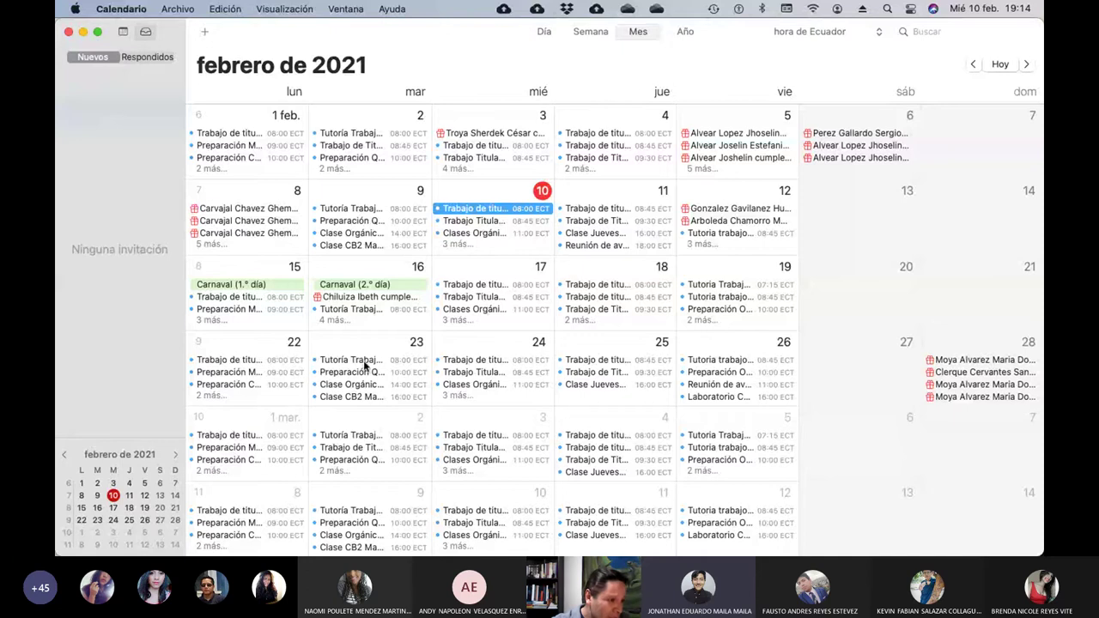
key(super+Tab)
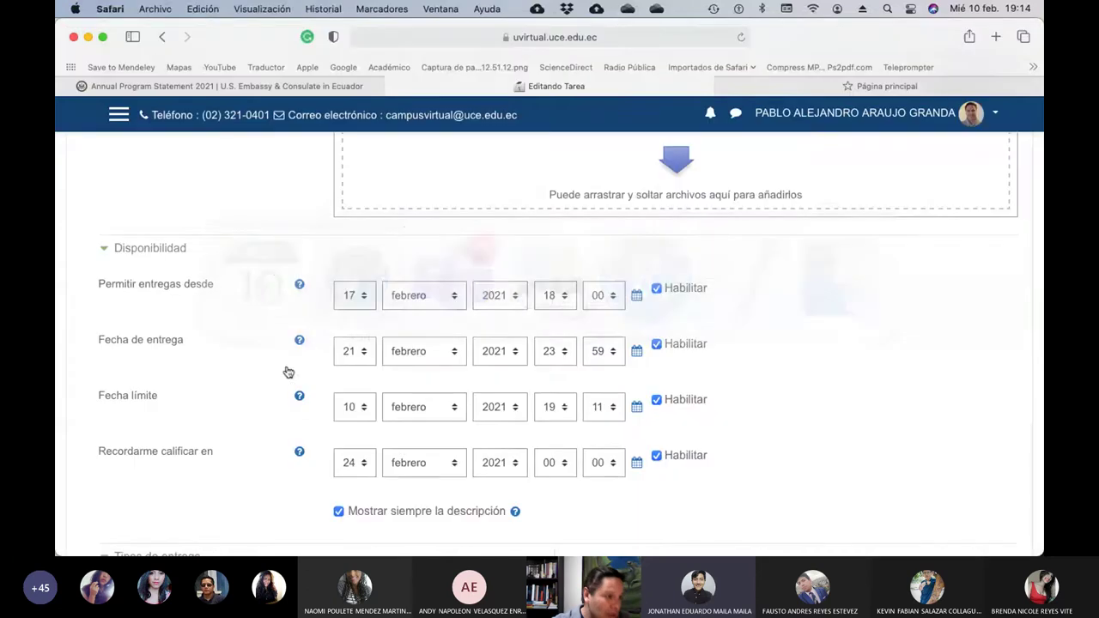
click(362, 409)
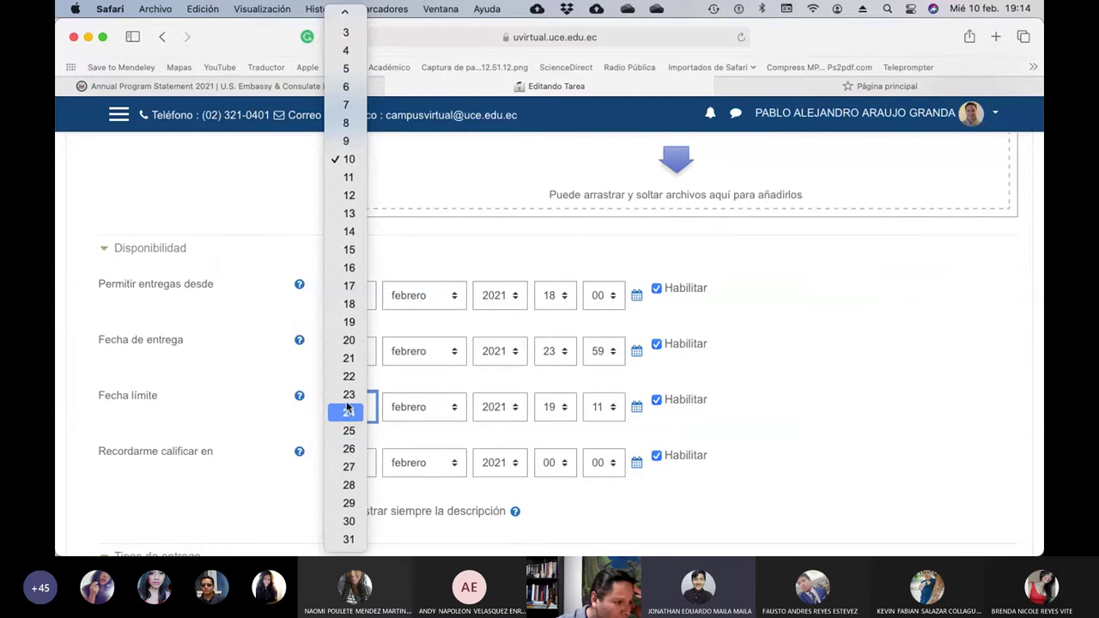
click(349, 376)
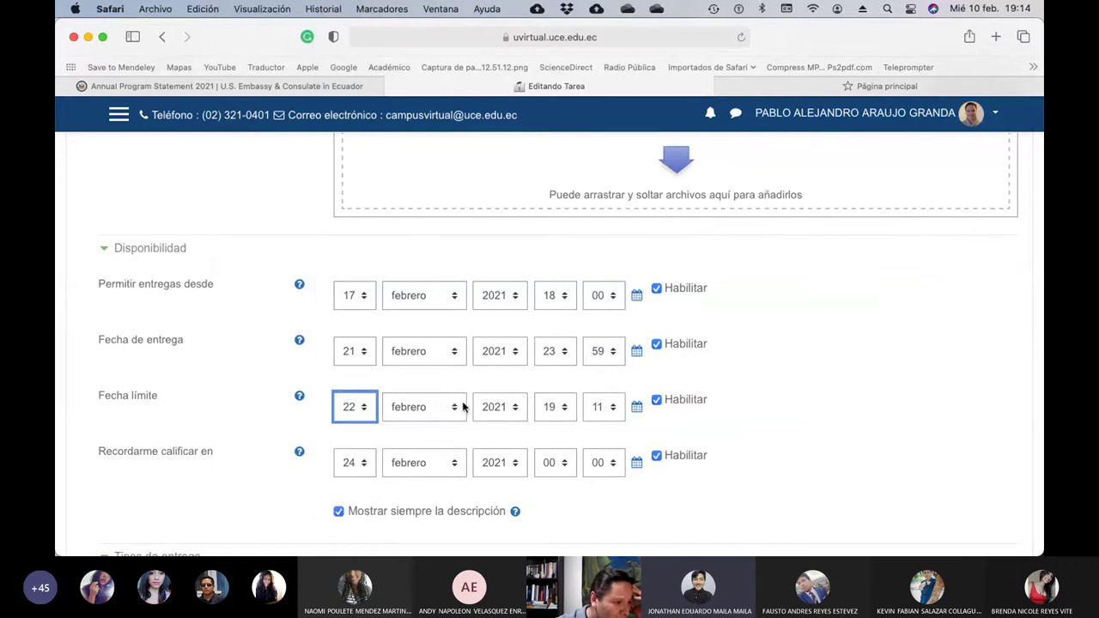
click(564, 410)
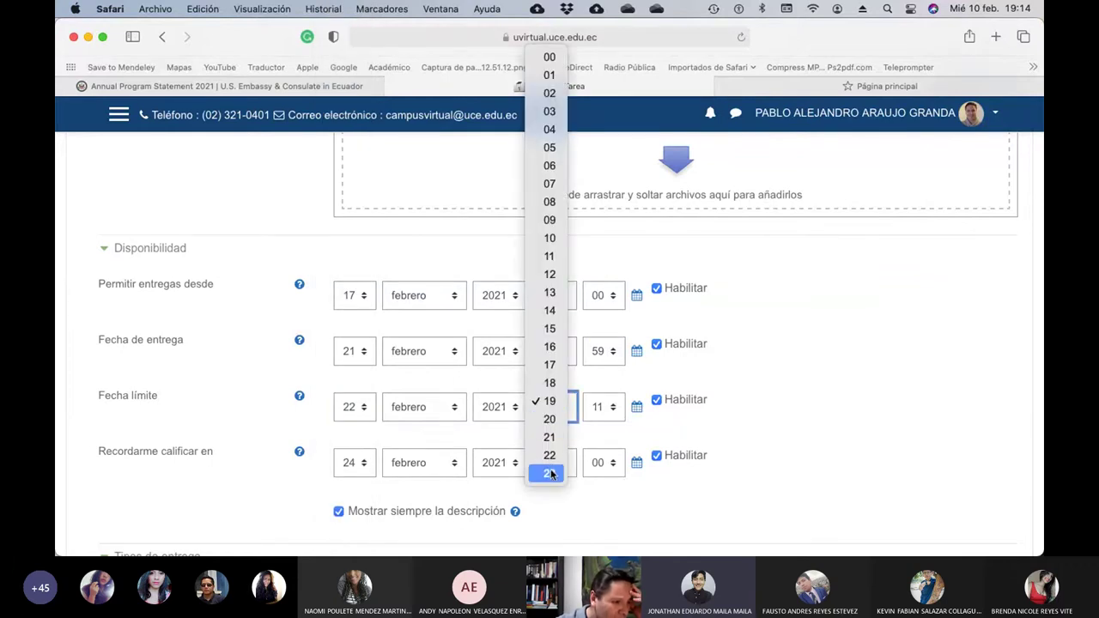
click(551, 474)
click(605, 407)
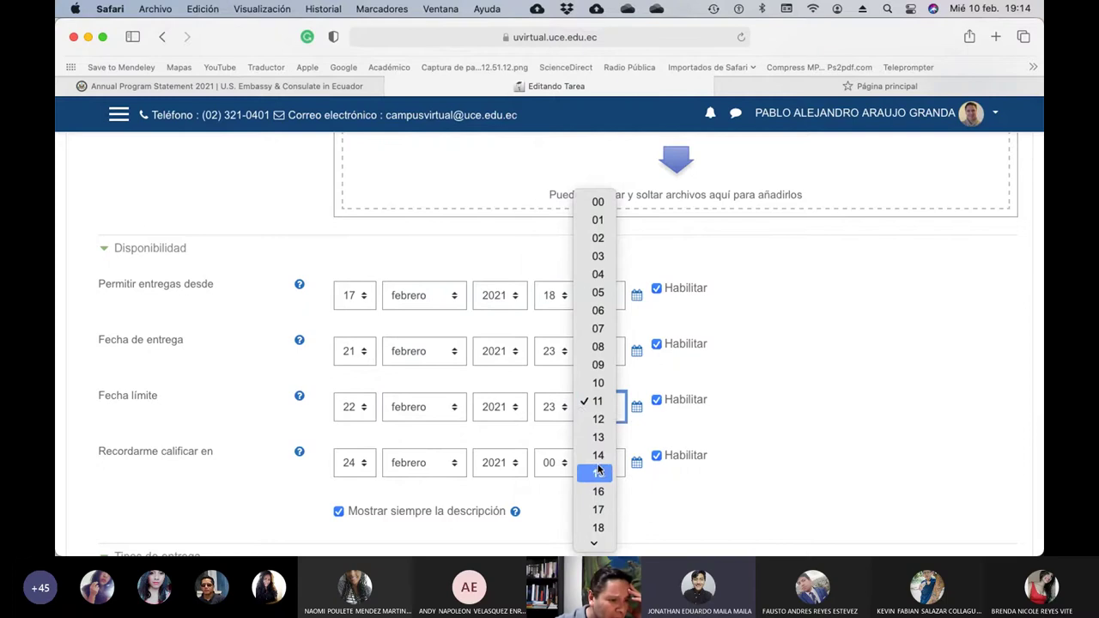
scroll(599, 470, down, 5)
click(598, 538)
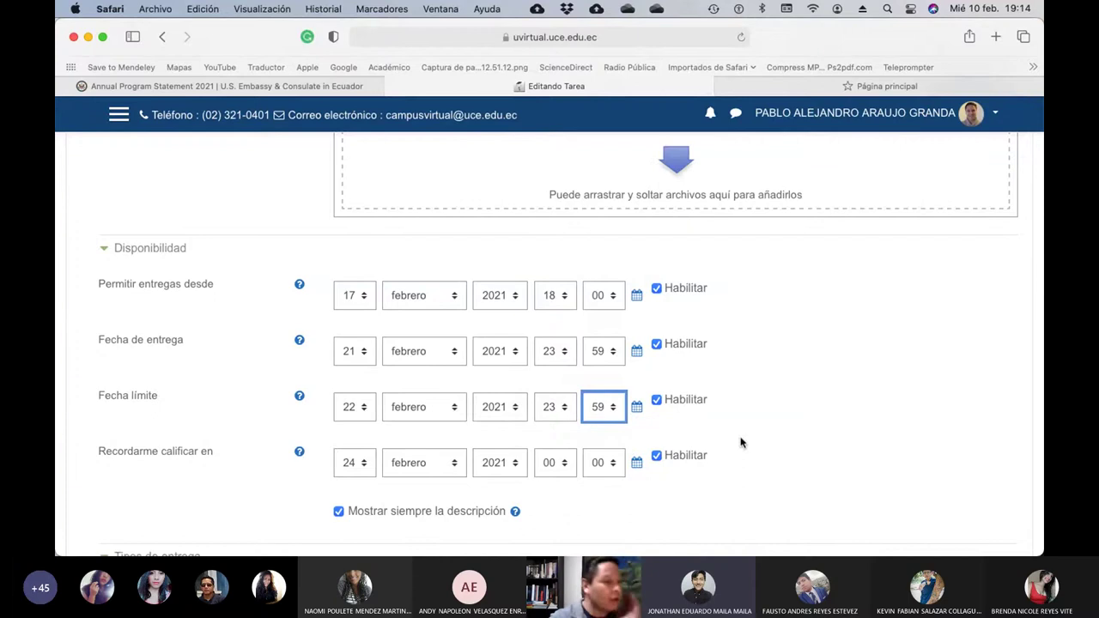
Step: Disable the "Recordarme calificar en" date and set the submission types to "Texto en línea" only, without "Archivos enviados"
scroll(741, 442, down, 3)
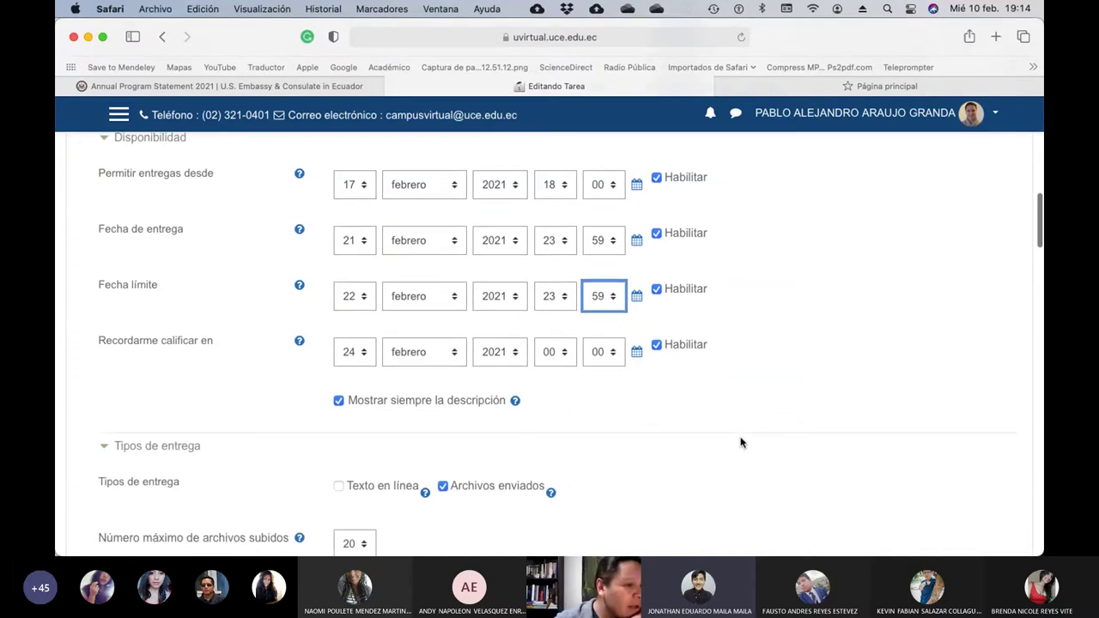
click(657, 337)
scroll(747, 326, down, 5)
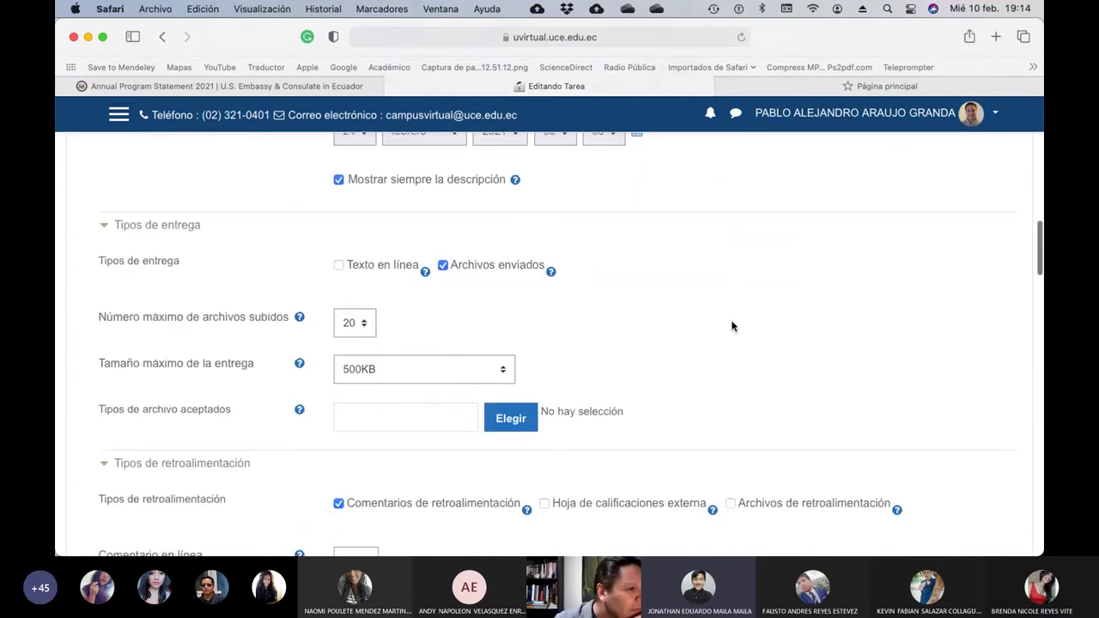
click(340, 266)
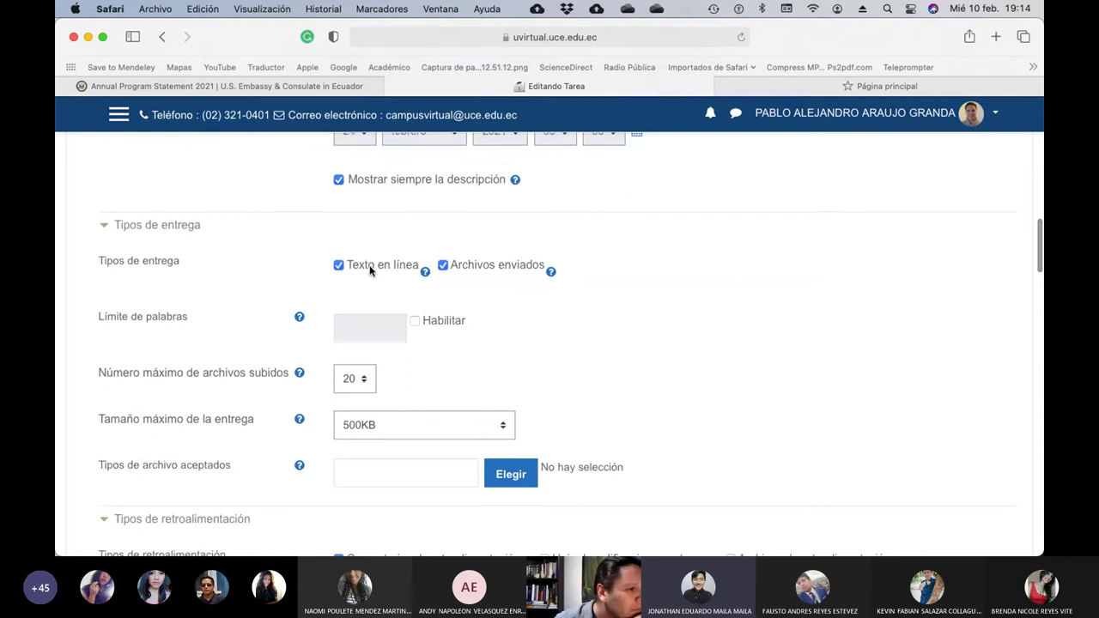
click(443, 268)
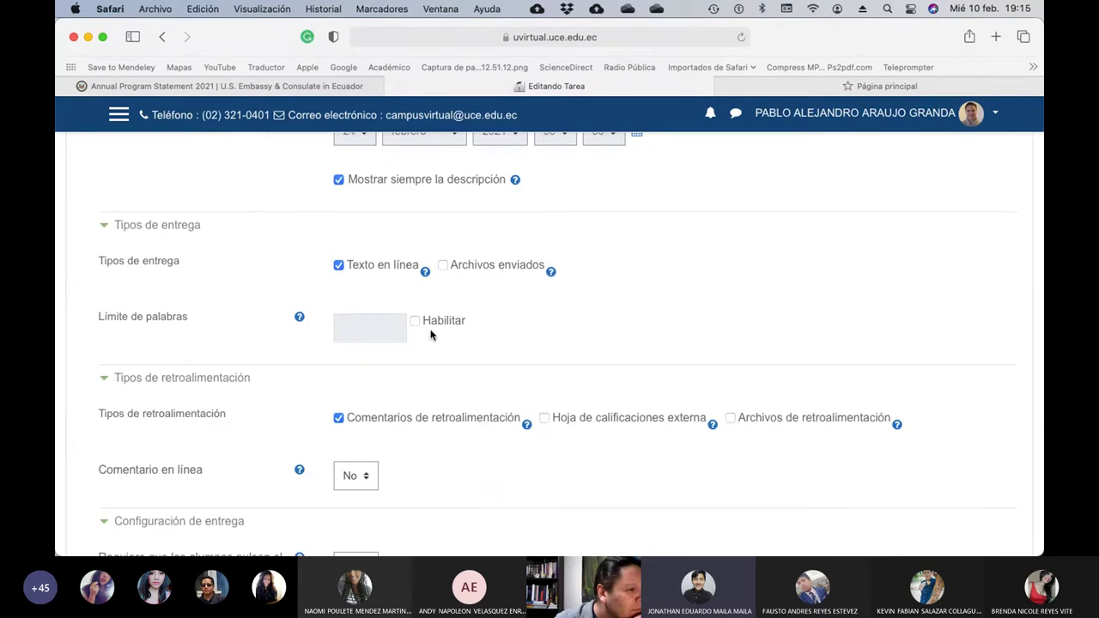
Step: Set "Comentario en línea" to "Sí" in the assignment's feedback types
scroll(554, 347, down, 2)
scroll(554, 347, down, 3)
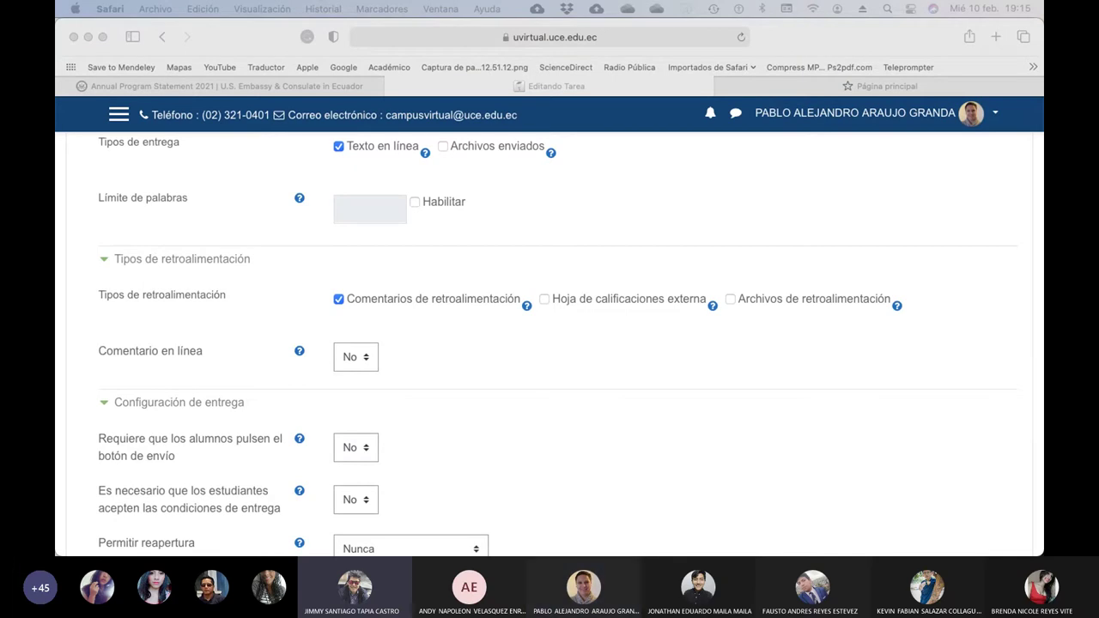
scroll(493, 373, down, 3)
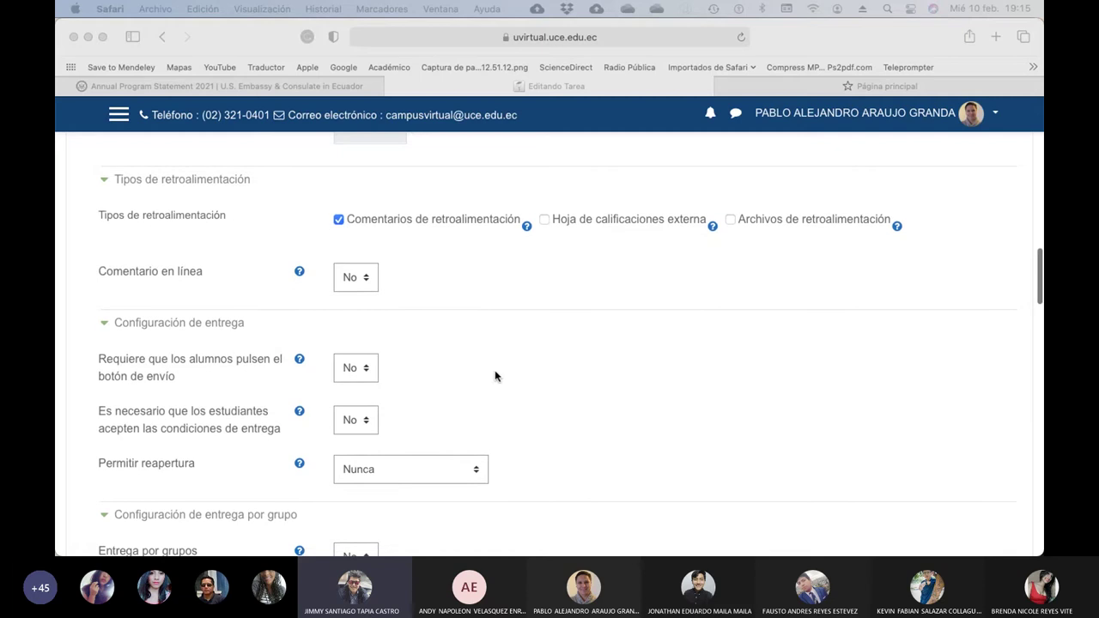
click(369, 278)
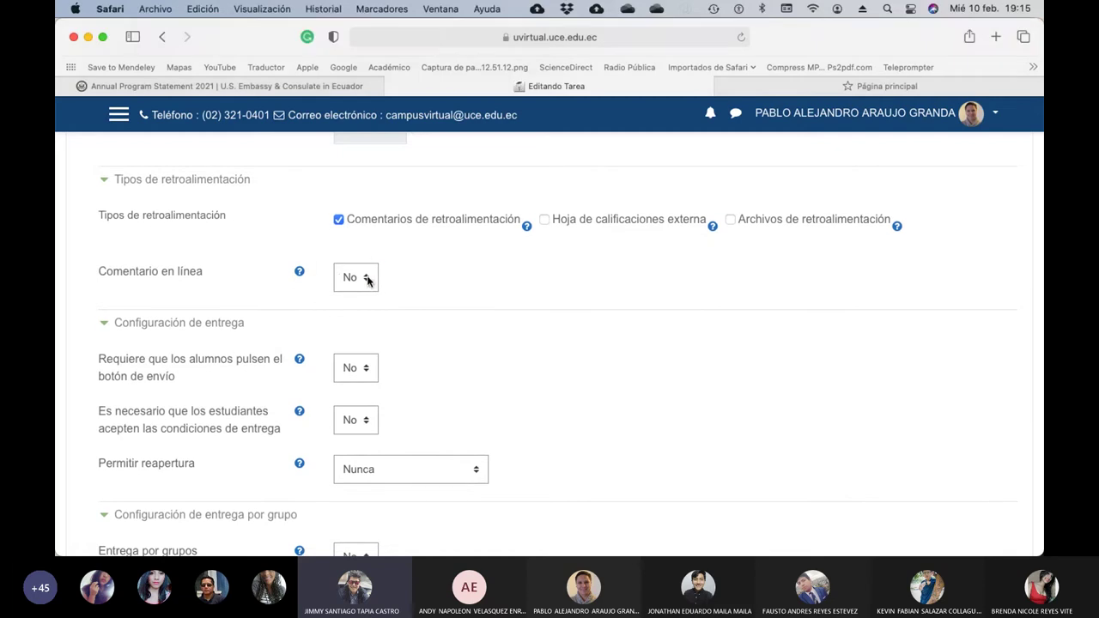
click(370, 277)
click(351, 295)
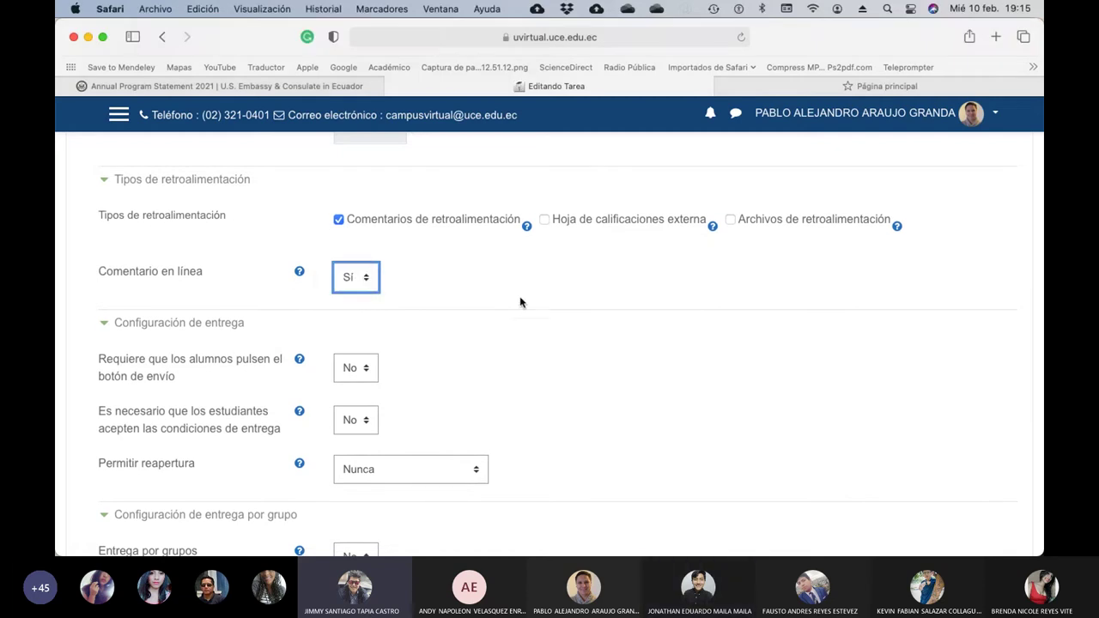
scroll(520, 300, up, 2)
scroll(520, 301, down, 1)
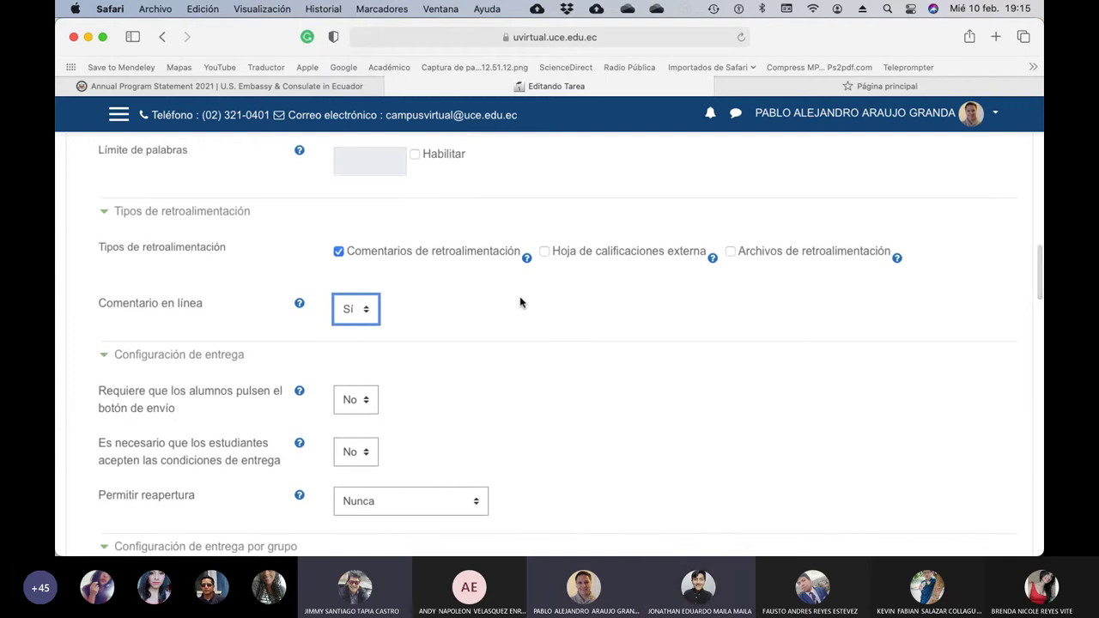
Step: Set "Requiere que los alumnos pulsen el botón de envío" to "Sí" in the submission settings
scroll(520, 302, down, 1)
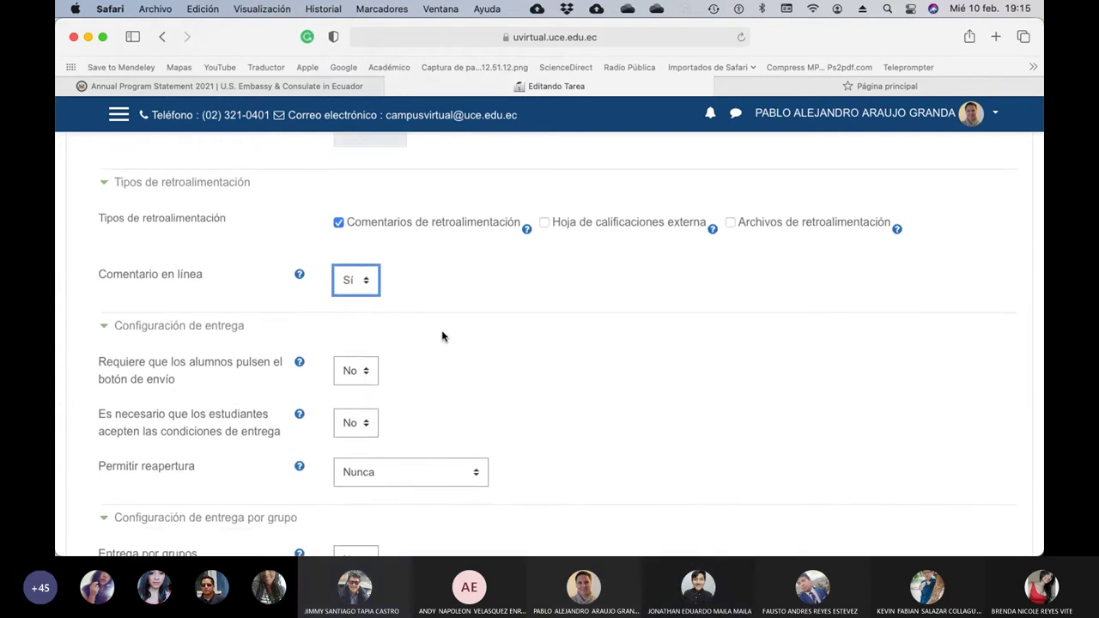
click(366, 375)
click(351, 382)
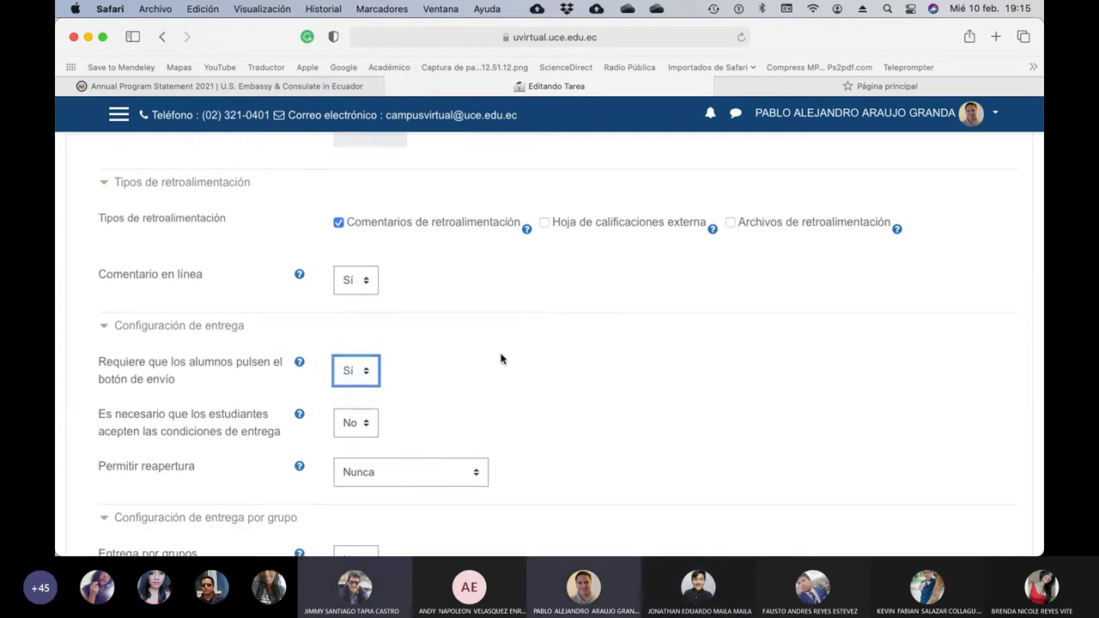
scroll(503, 361, down, 2)
click(364, 376)
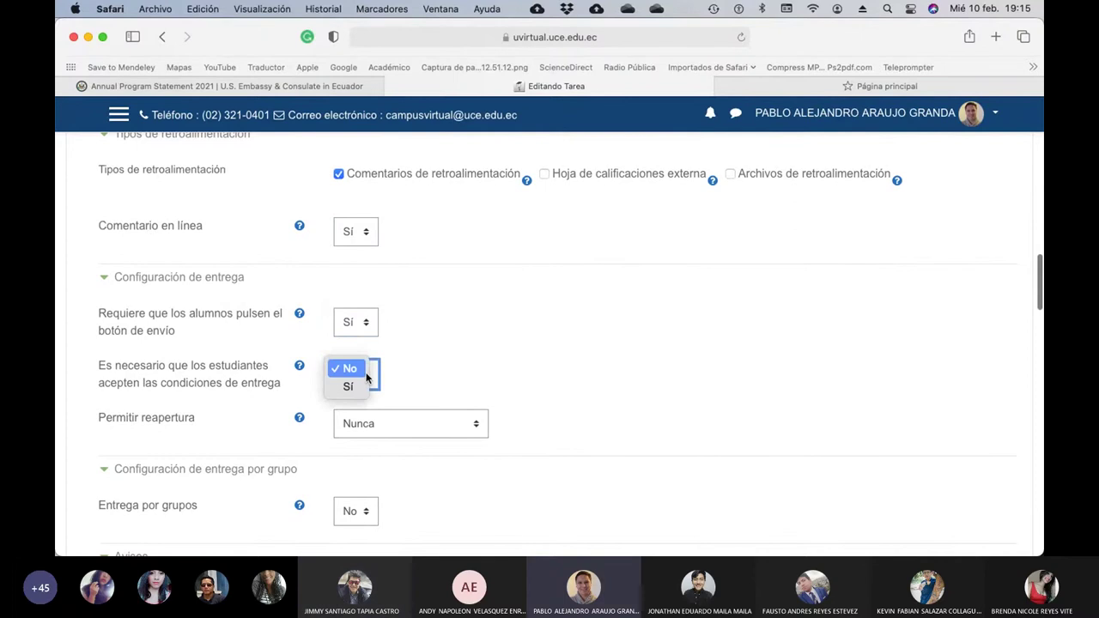
click(364, 392)
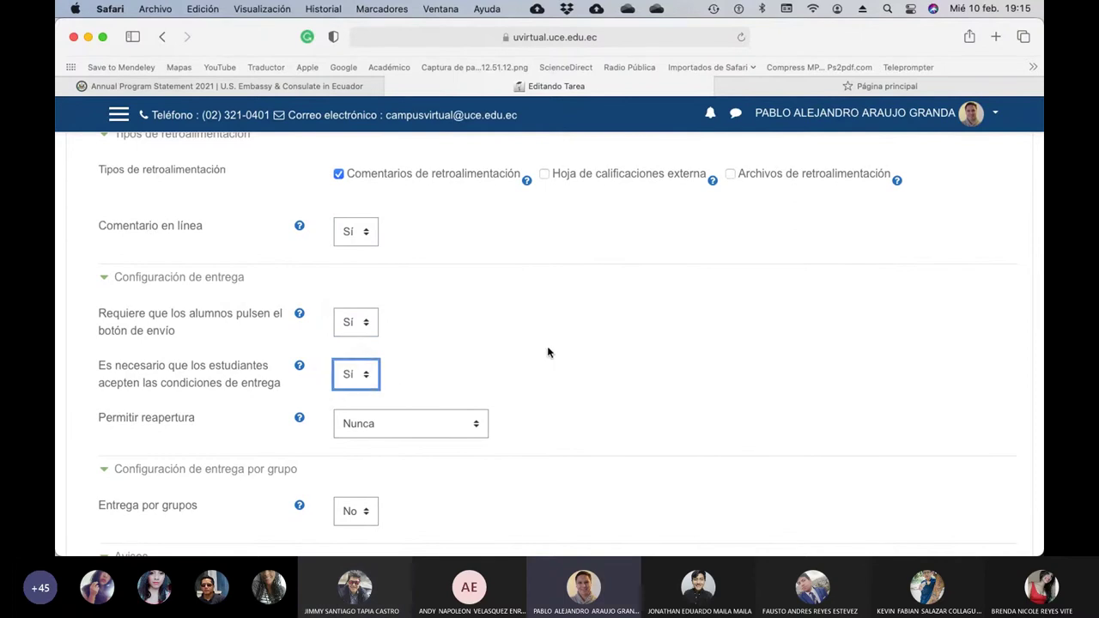
click(369, 375)
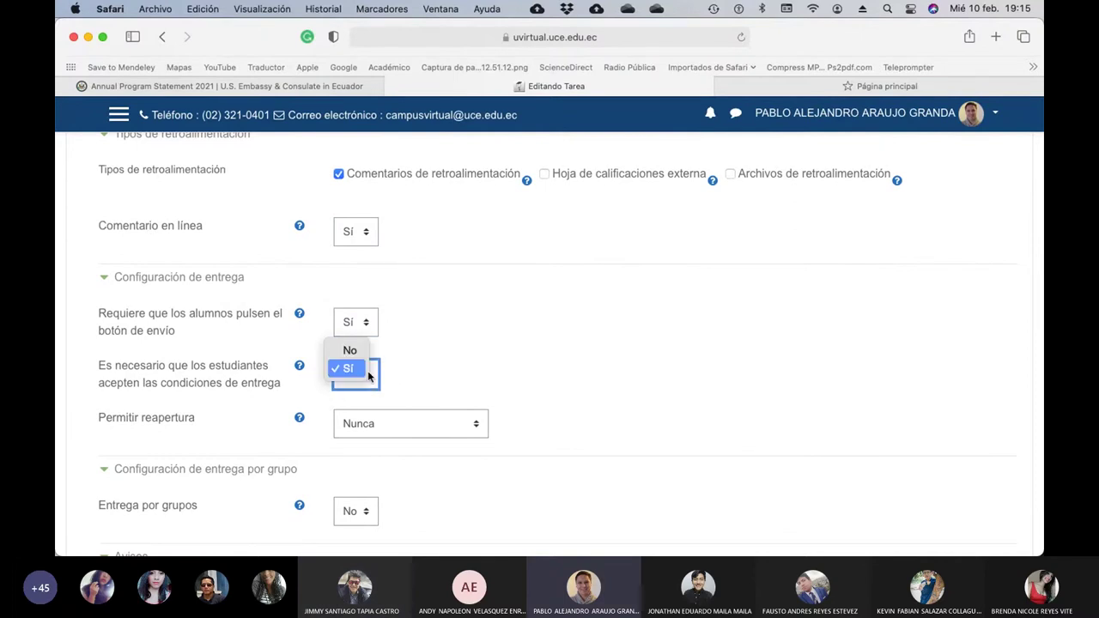
click(351, 352)
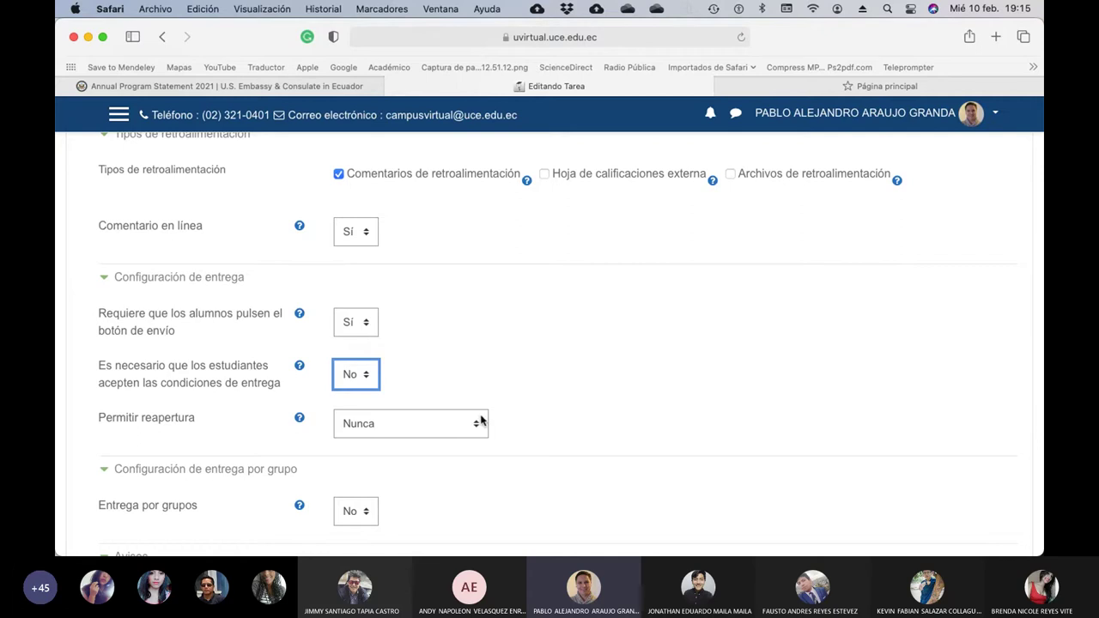
Step: Set "Entrega por grupos" and "Se requiere formar parte de un grupo para realizar la entrega" to "Sí"
scroll(481, 421, down, 1)
scroll(480, 421, up, 5)
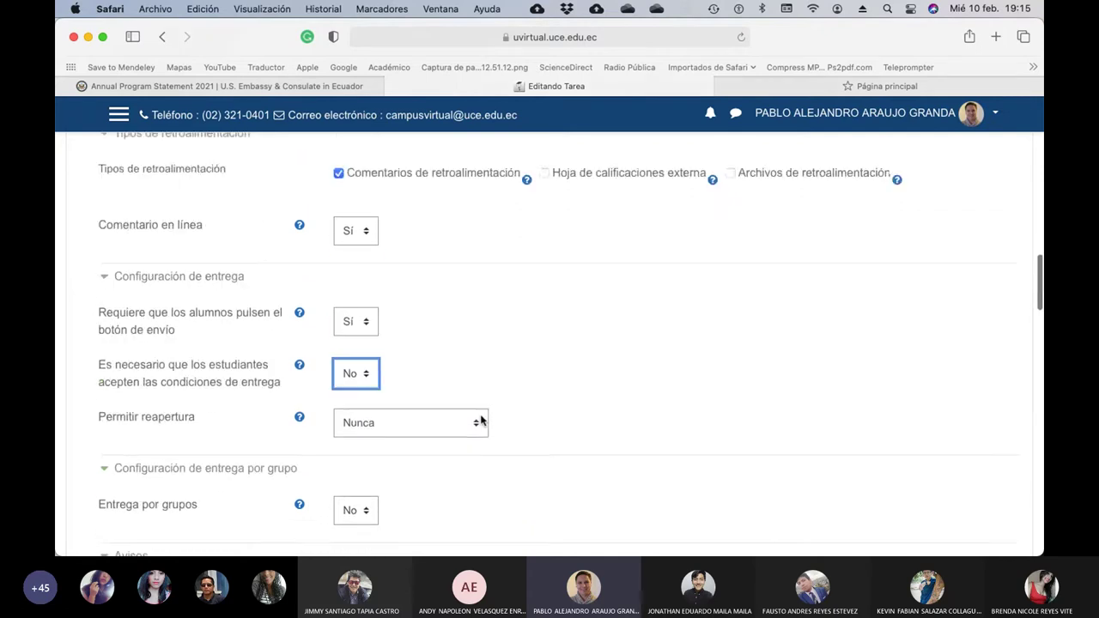
scroll(481, 420, up, 2)
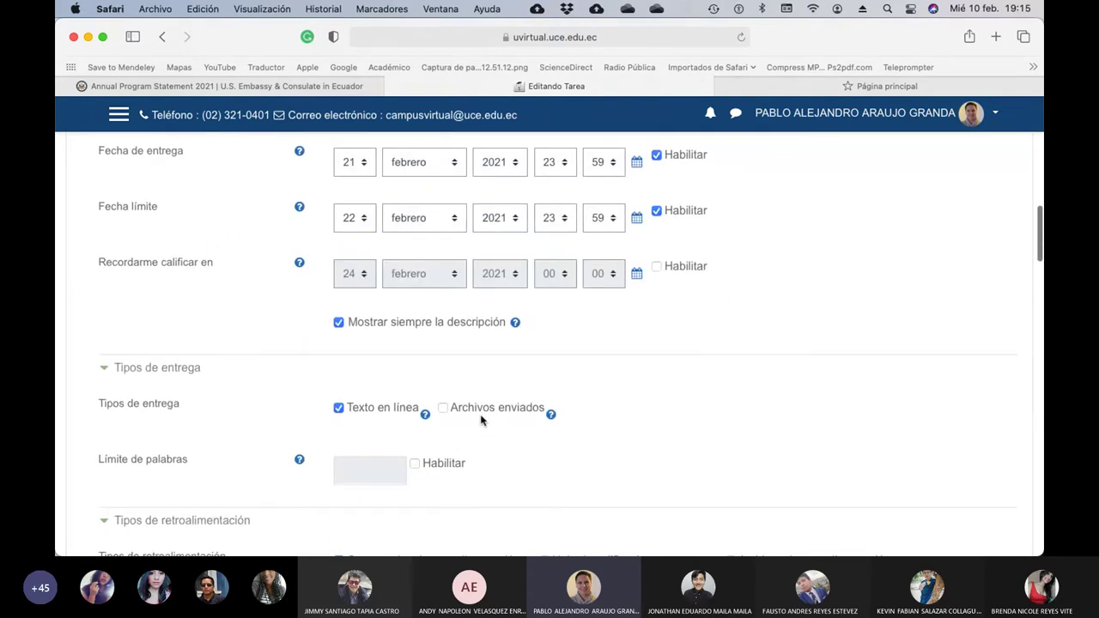
scroll(481, 420, down, 1)
scroll(481, 420, down, 5)
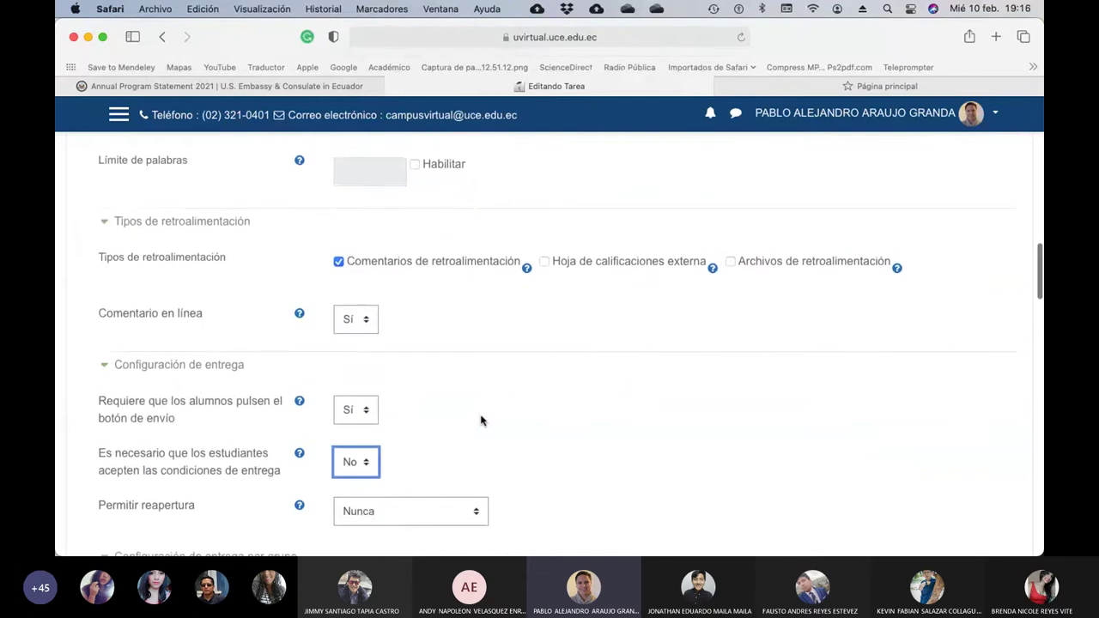
scroll(502, 404, up, 3)
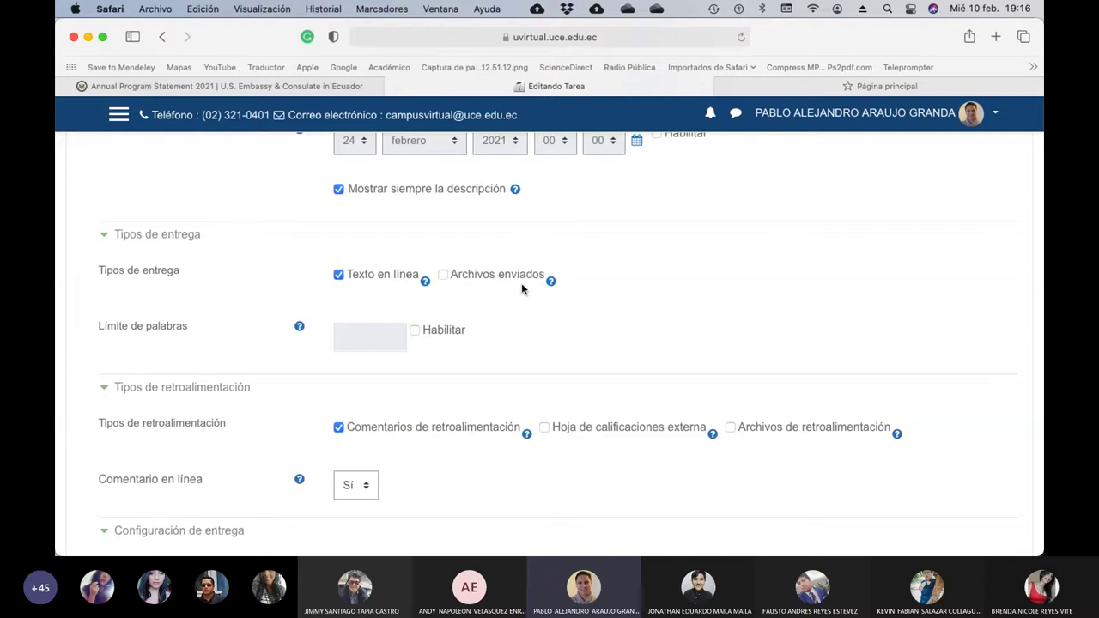
scroll(521, 289, down, 10)
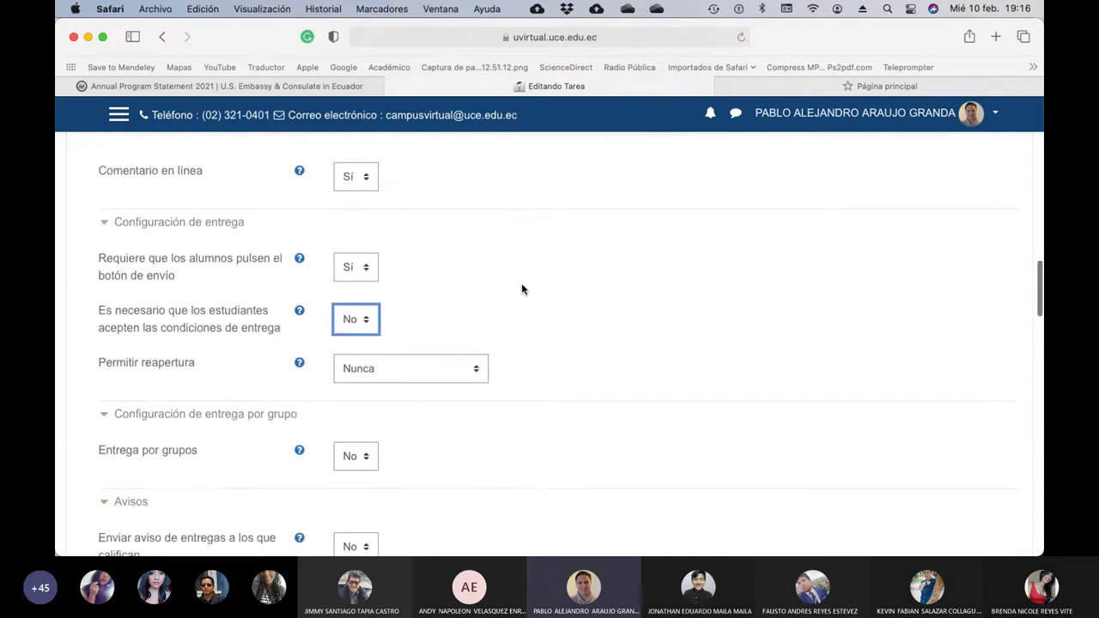
click(368, 318)
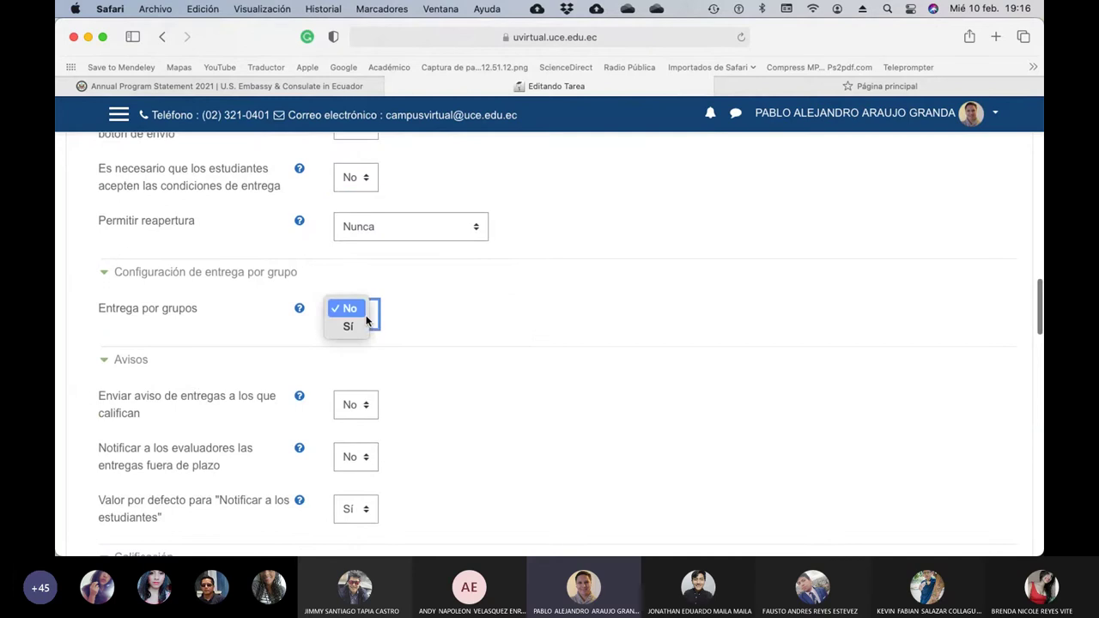
click(349, 329)
scroll(469, 326, down, 1)
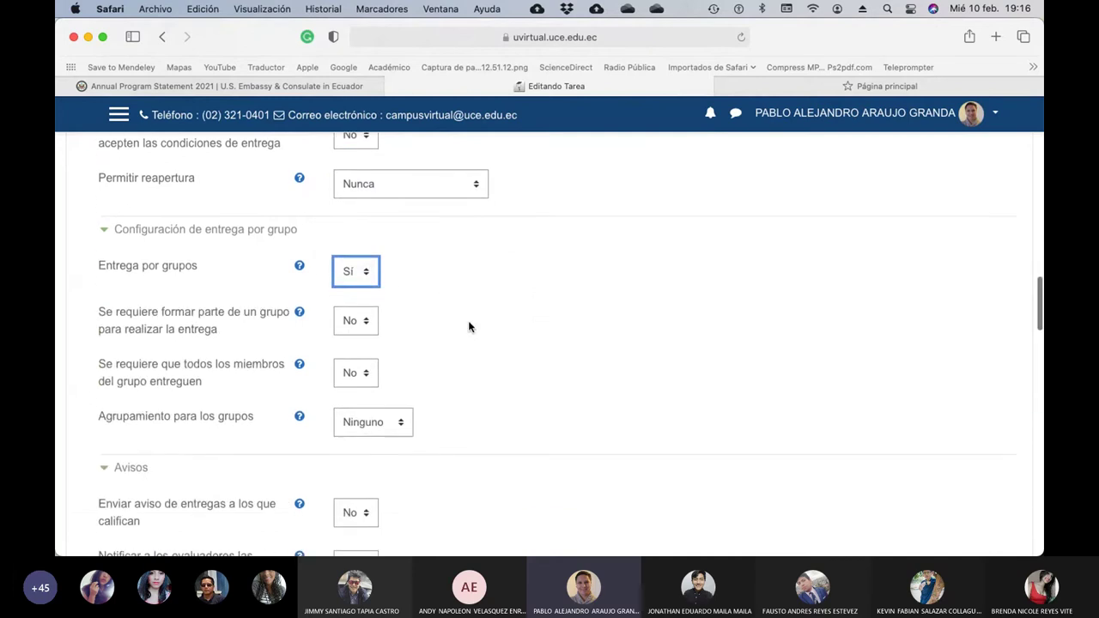
click(364, 321)
click(349, 333)
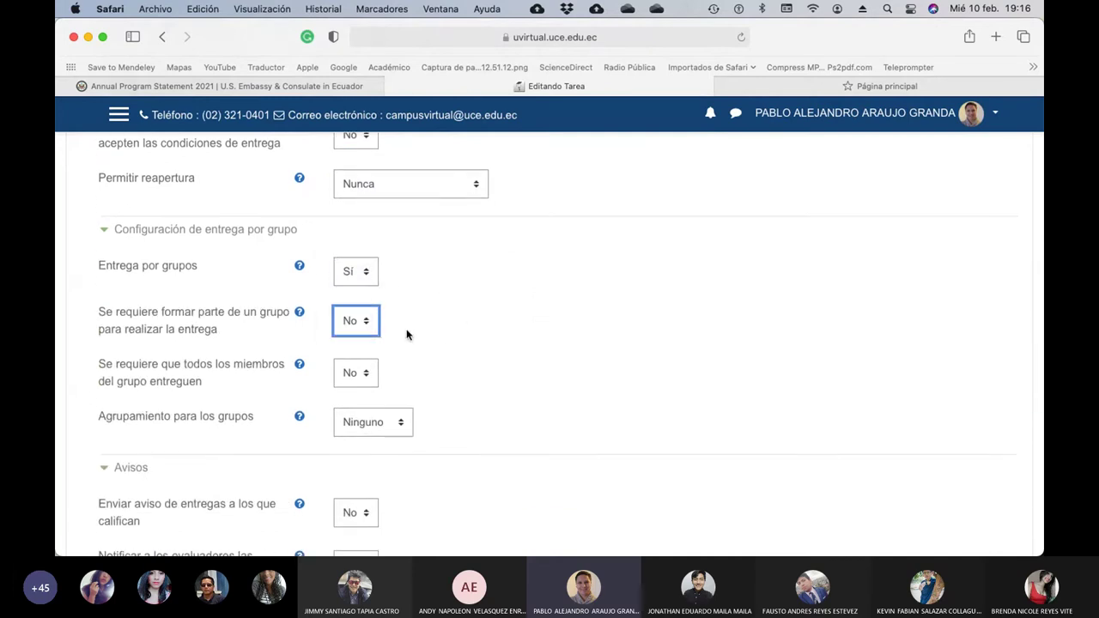
Step: Look at the groupings offered for "Agrupamiento para los grupos" without choosing a different one
scroll(516, 305, down, 2)
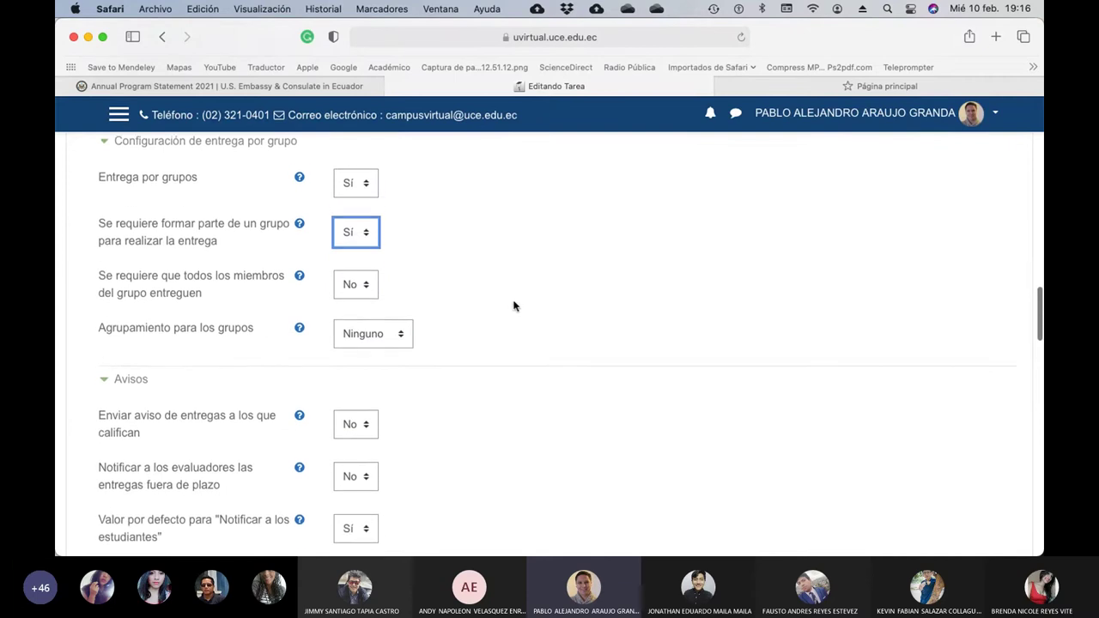
click(396, 334)
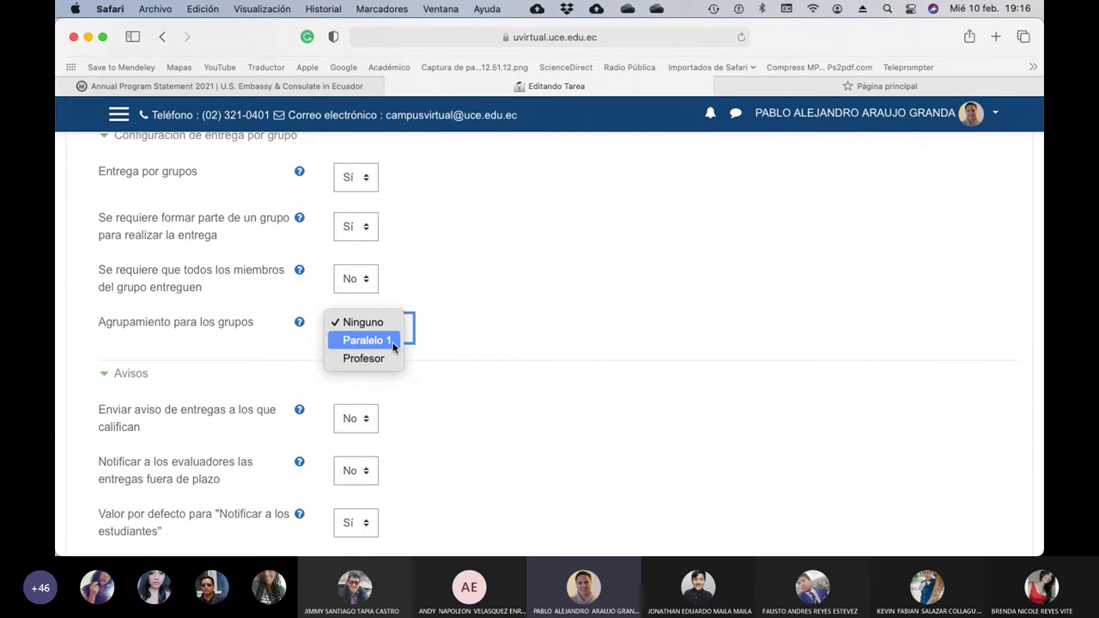
click(478, 326)
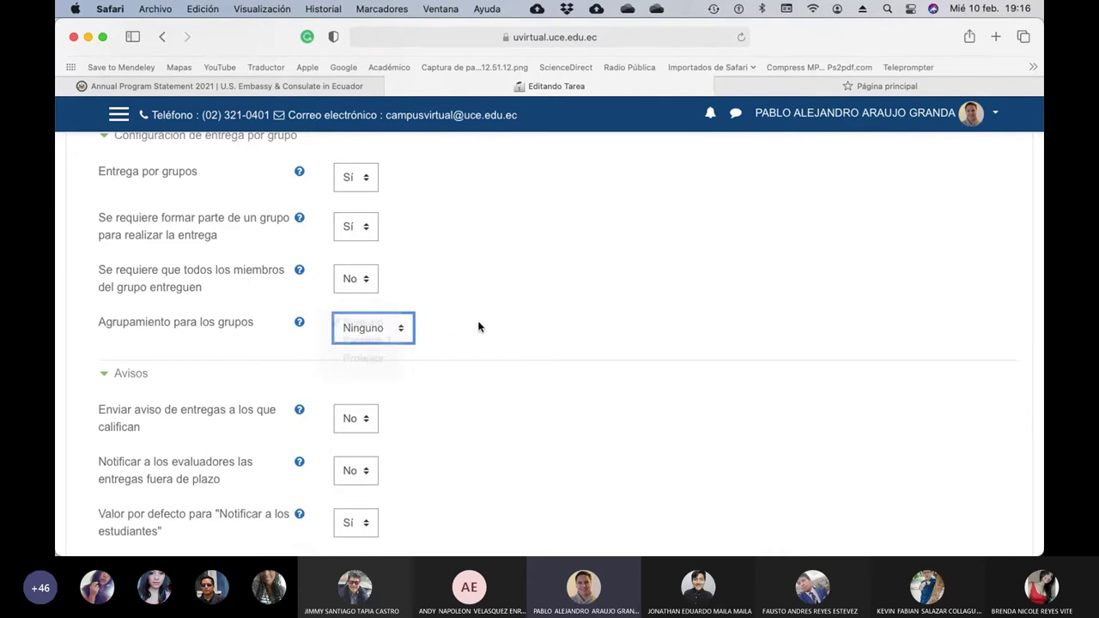
Step: Set the assignment's "Puntuación máxima" to 20 in the grading settings
scroll(479, 326, down, 1)
scroll(478, 326, down, 5)
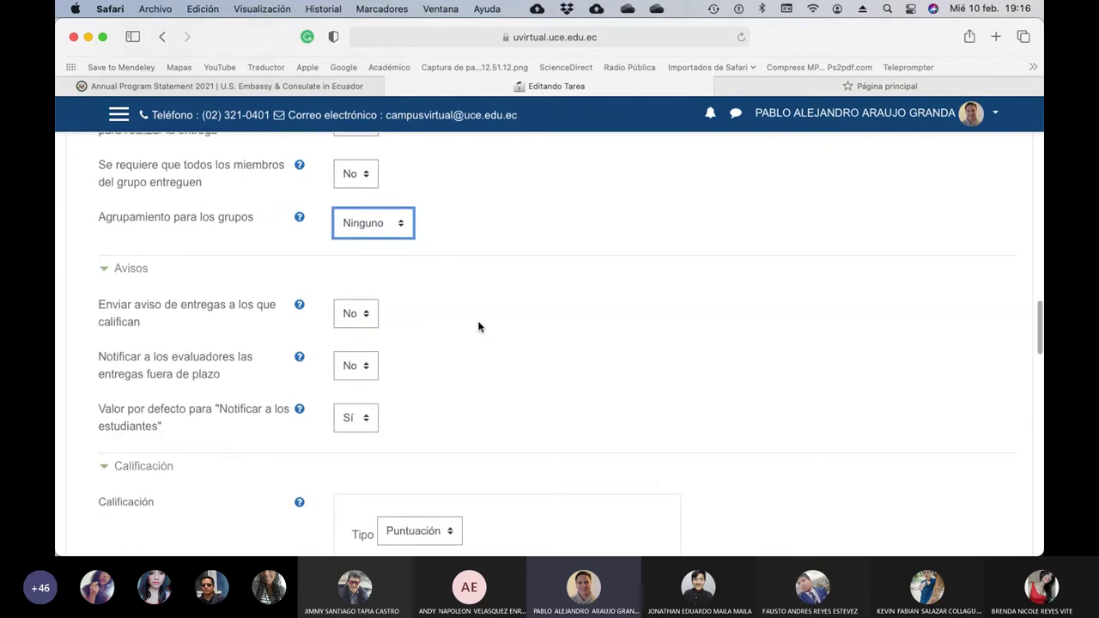
scroll(478, 327, down, 4)
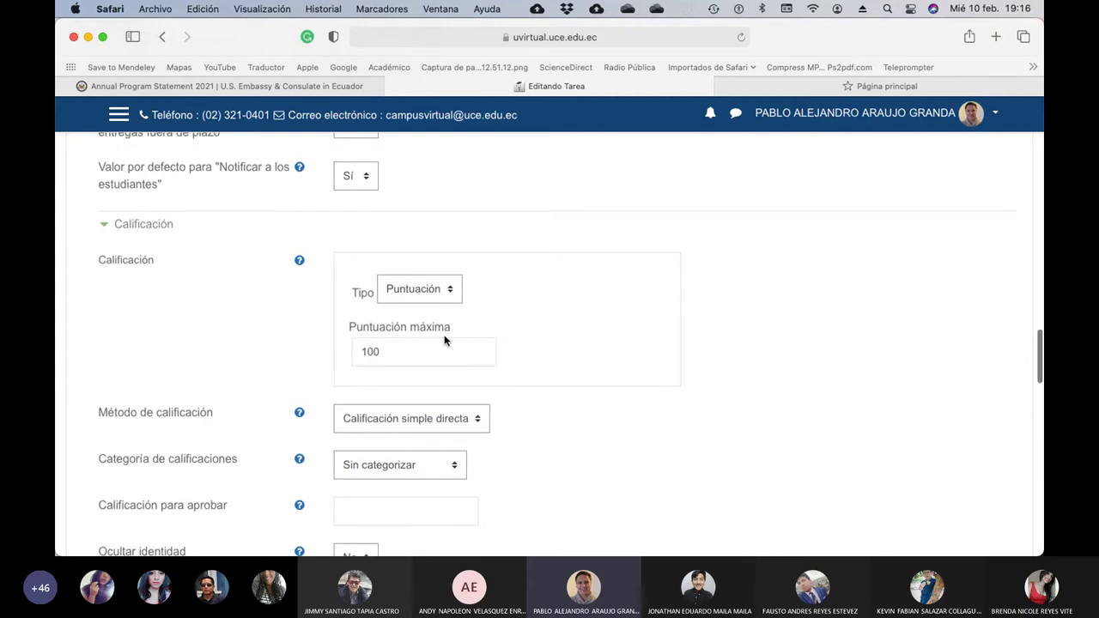
click(405, 350)
key(BackSpace)
key(BackSpace)
key(BackSpace)
click(568, 378)
Step: Set "Método de calificación" to "Guía de evaluación"
scroll(569, 377, down, 1)
click(442, 382)
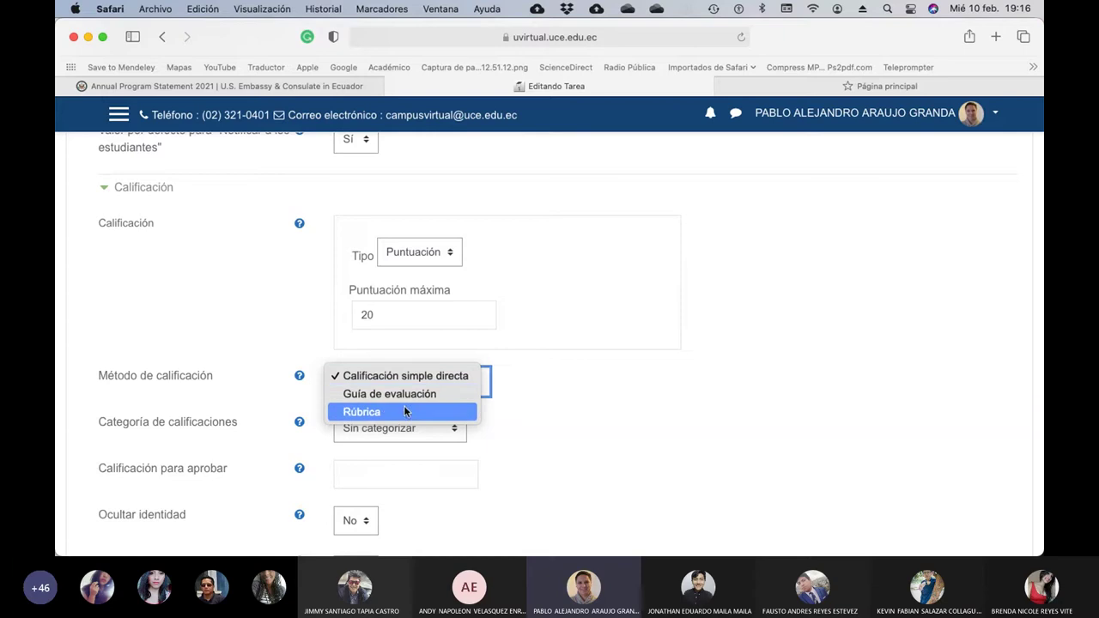
click(428, 397)
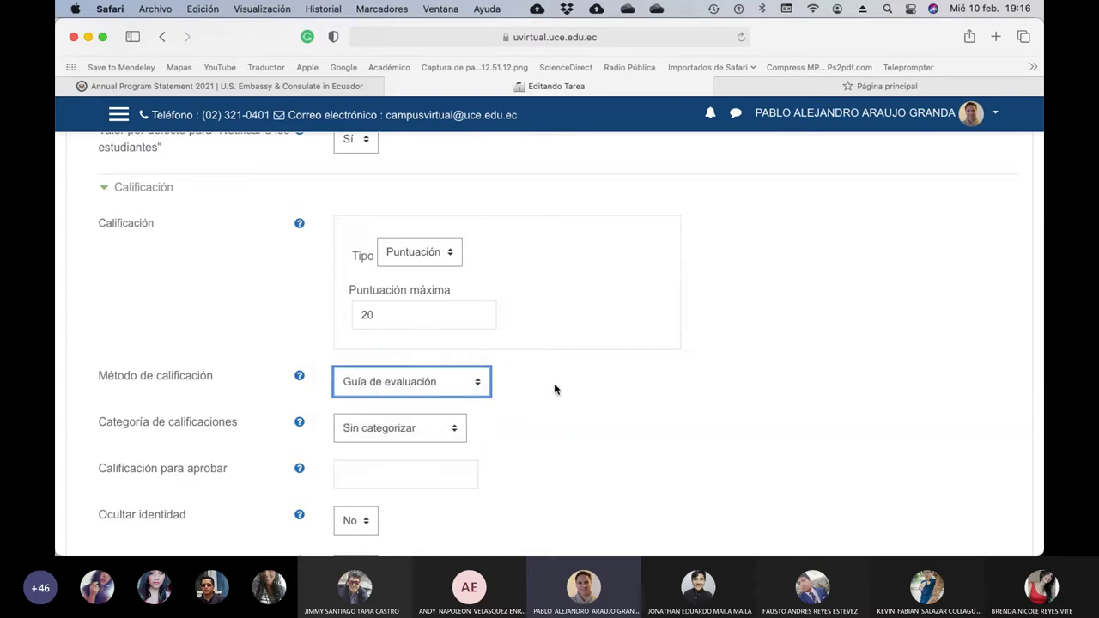
Step: Set "Categoría de calificaciones" to "Trabajos Grupales" and "Calificación para aprobar" to 16
scroll(555, 389, down, 4)
click(392, 259)
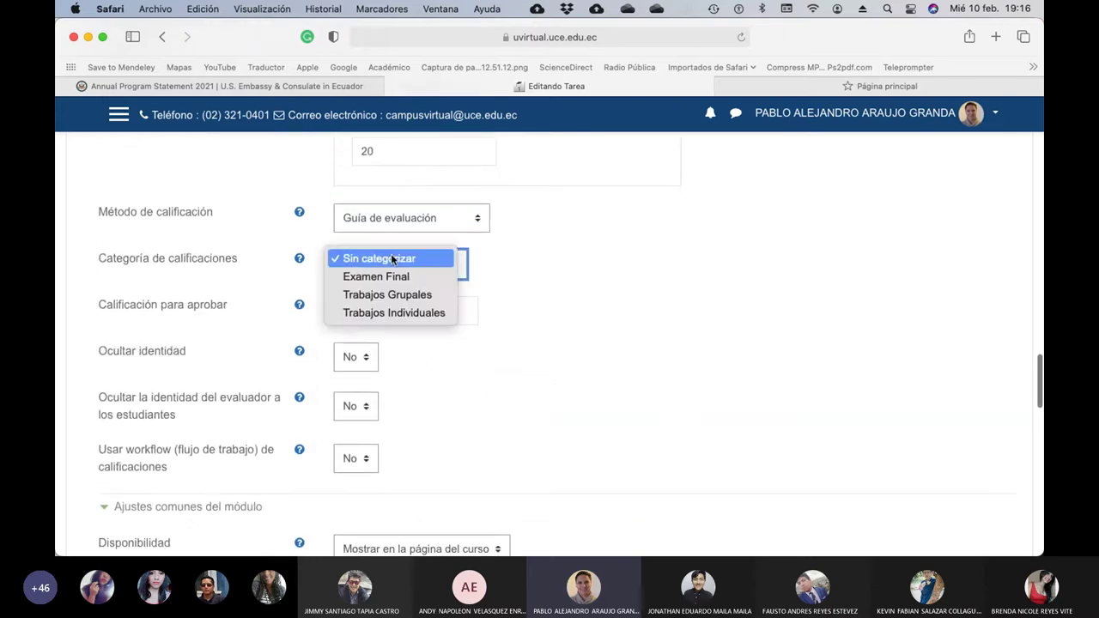
click(417, 295)
click(380, 316)
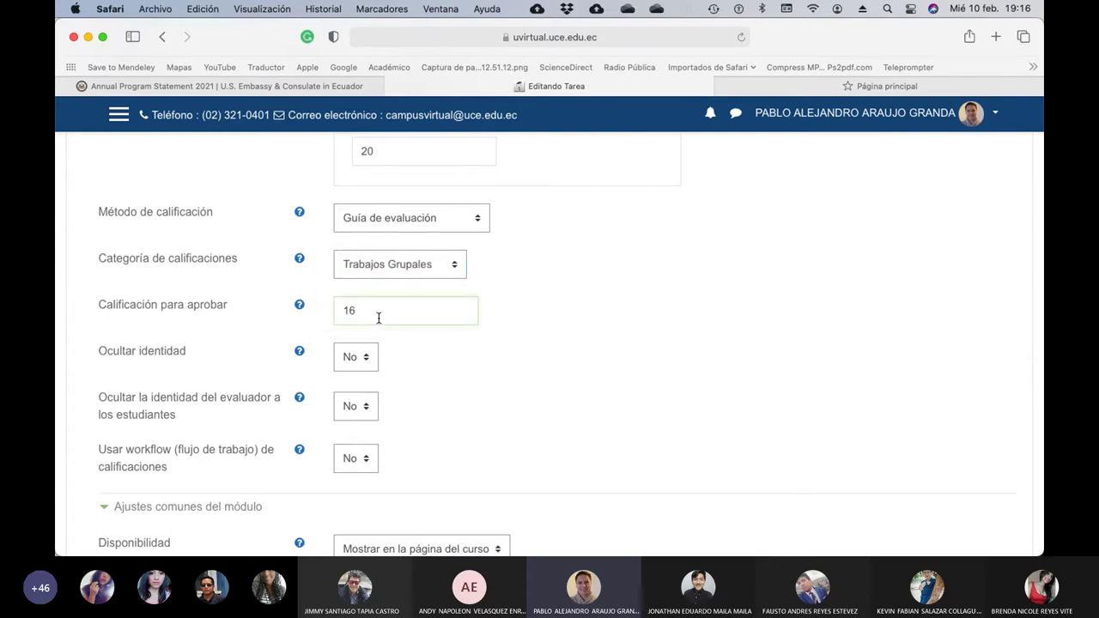
Step: Set completion tracking to "Mostrar la actividad como completada cuando se cumplan las condiciones" and also require students to receive a grade
scroll(605, 355, down, 5)
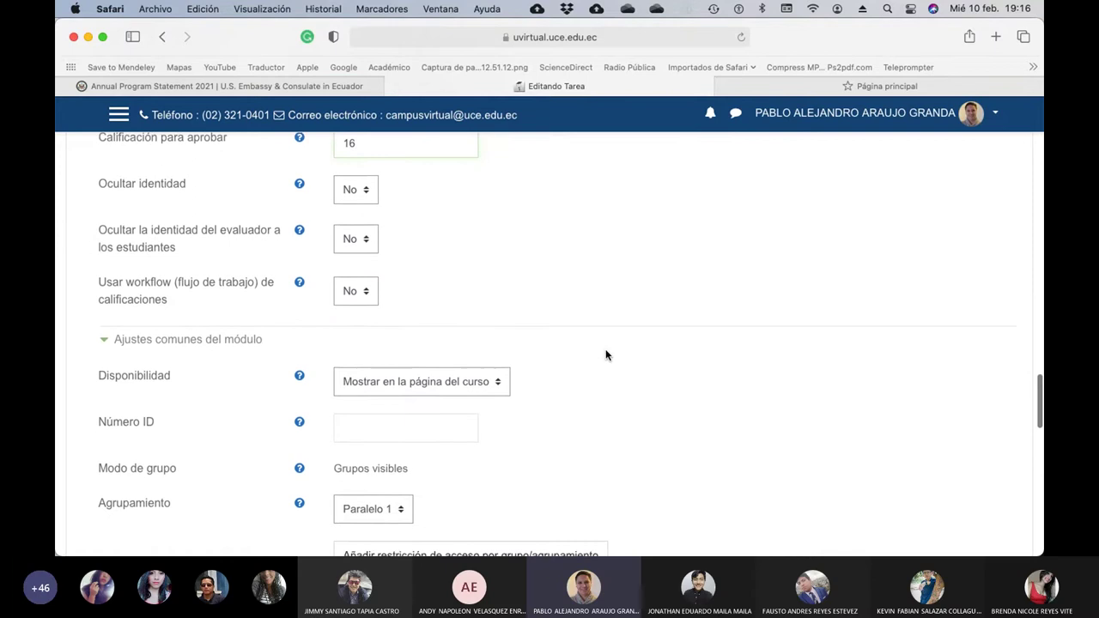
scroll(605, 355, down, 5)
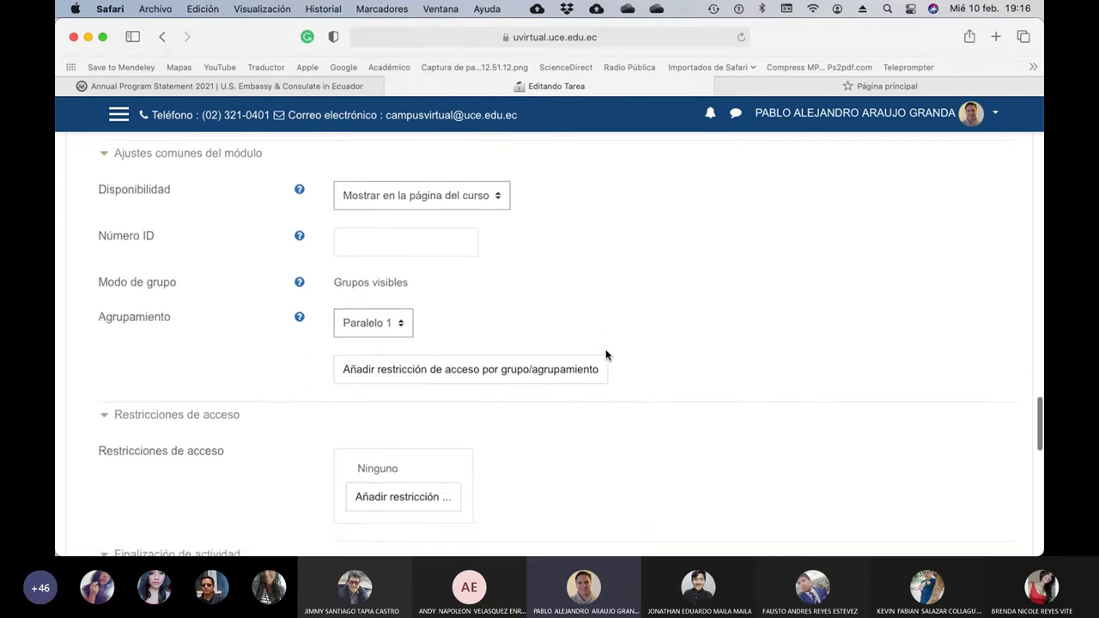
scroll(606, 355, down, 10)
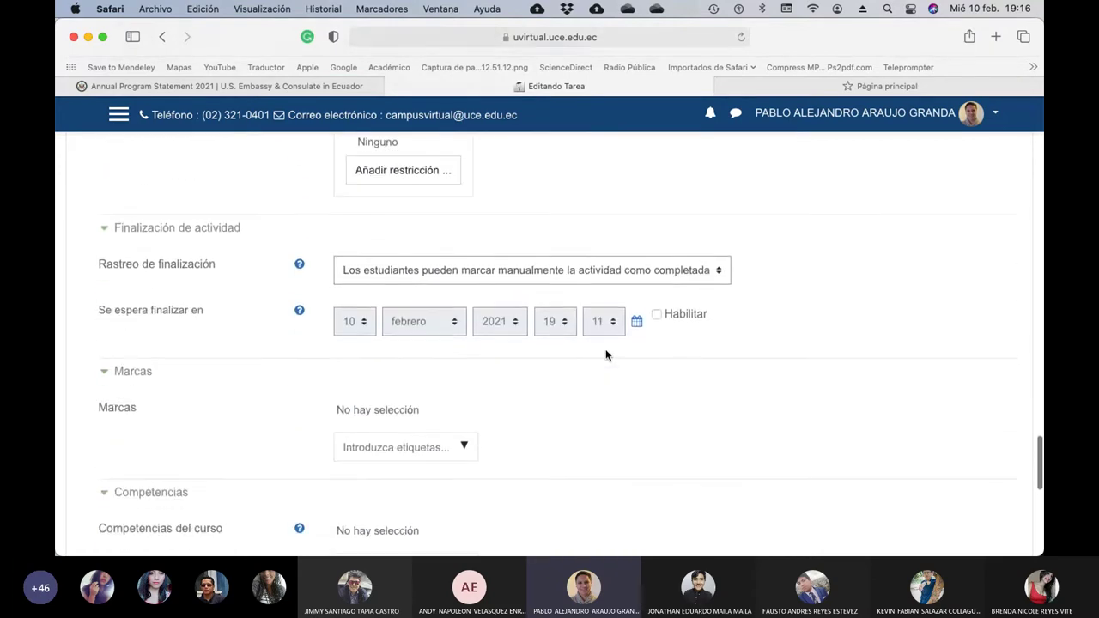
click(633, 277)
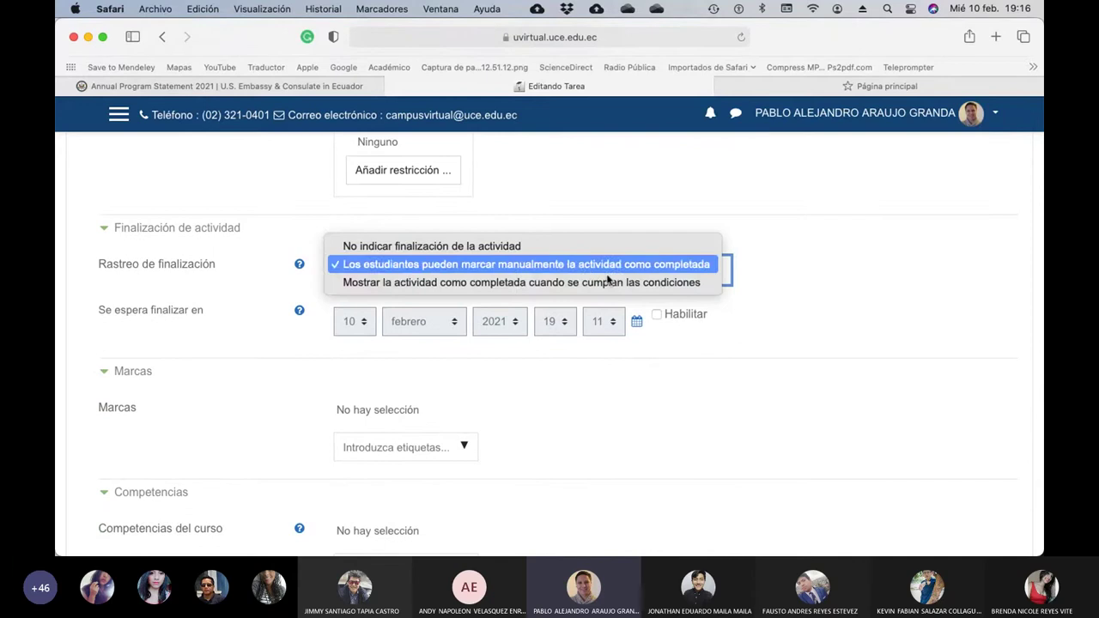
click(607, 282)
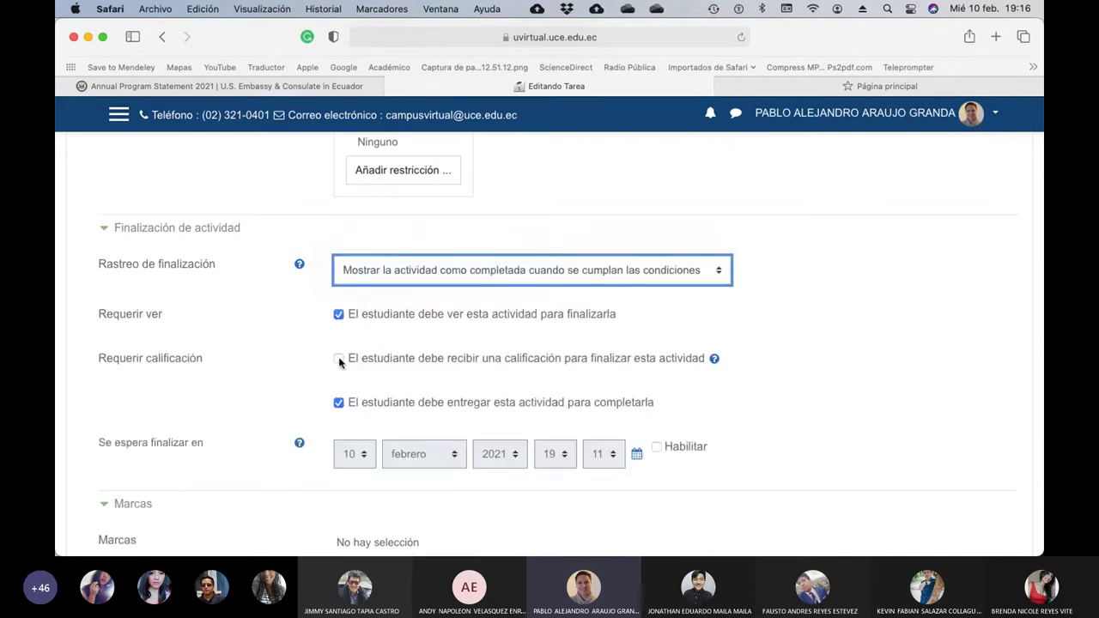
click(338, 360)
Step: Save the assignment's changes and return to the course page
scroll(601, 369, down, 6)
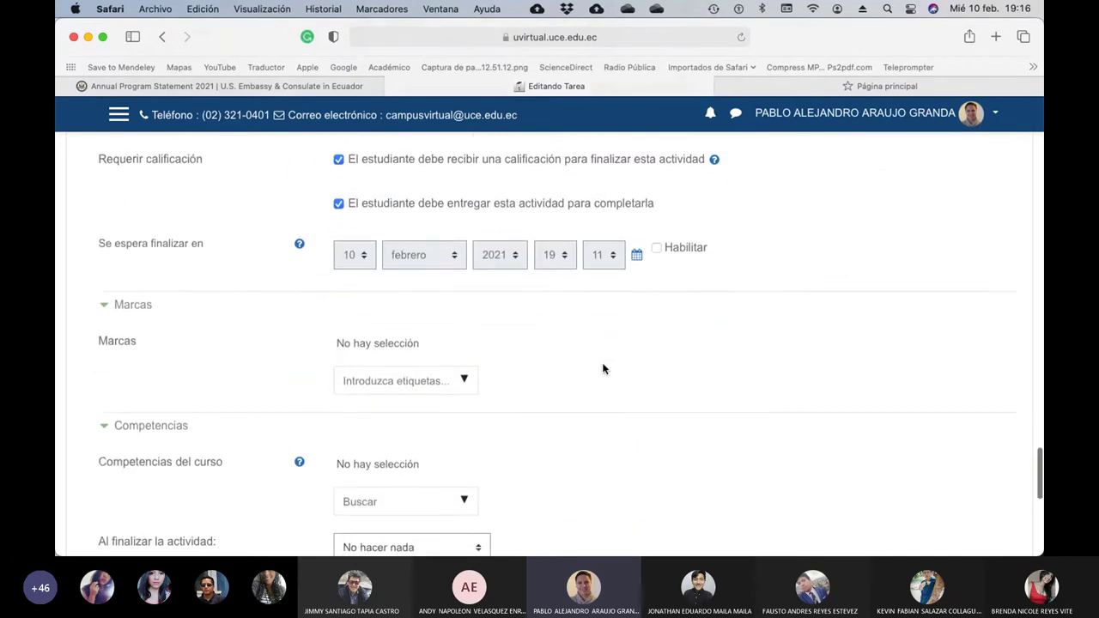
scroll(603, 369, down, 6)
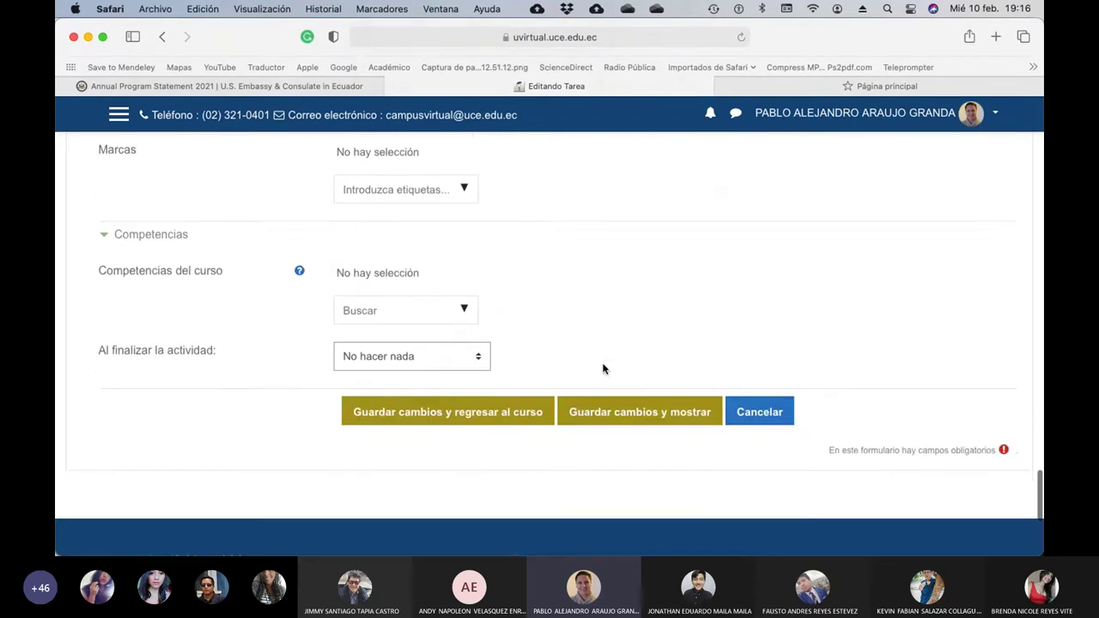
click(486, 411)
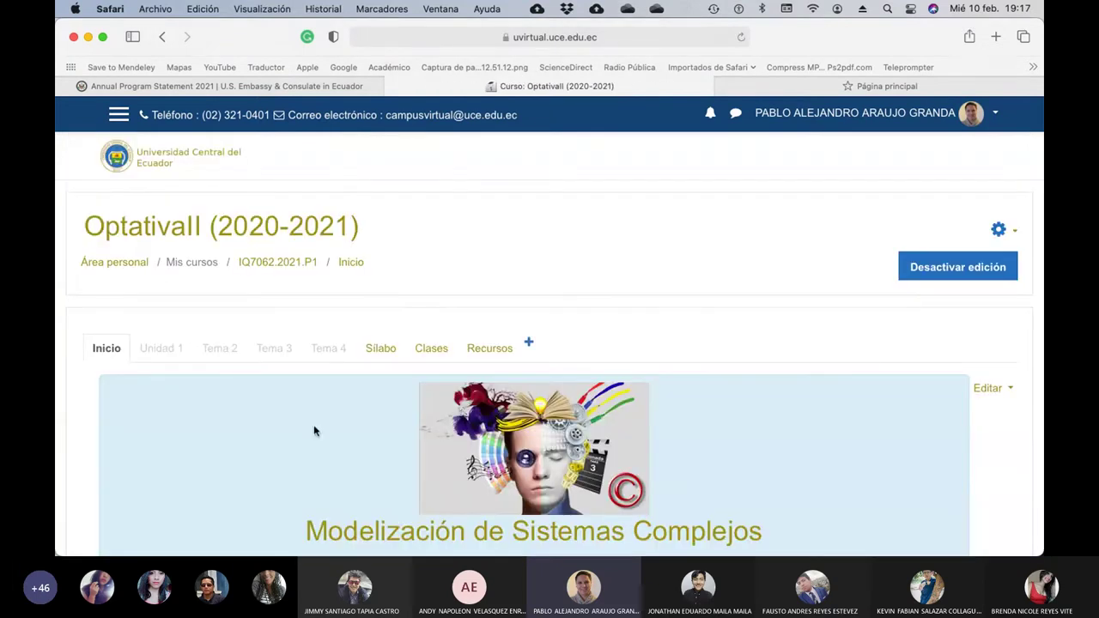
Step: Move "Carga aqui tu CSTR del ASM1" up the activity list to the position of "¿qué con los componentes de calificación individual?"
scroll(263, 397, down, 10)
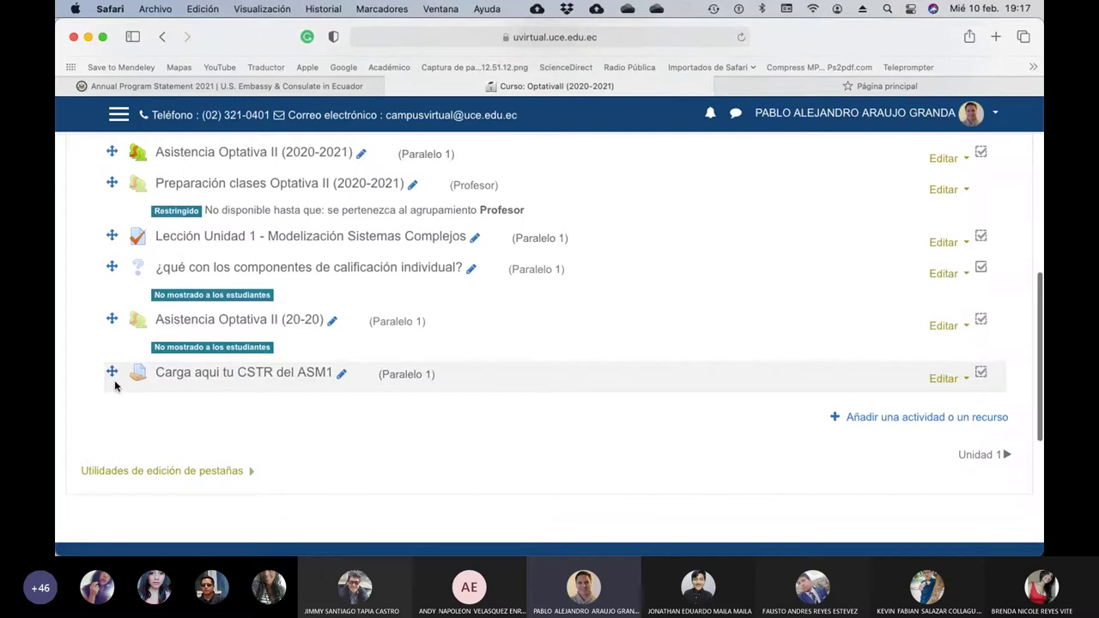
drag(114, 373, 113, 273)
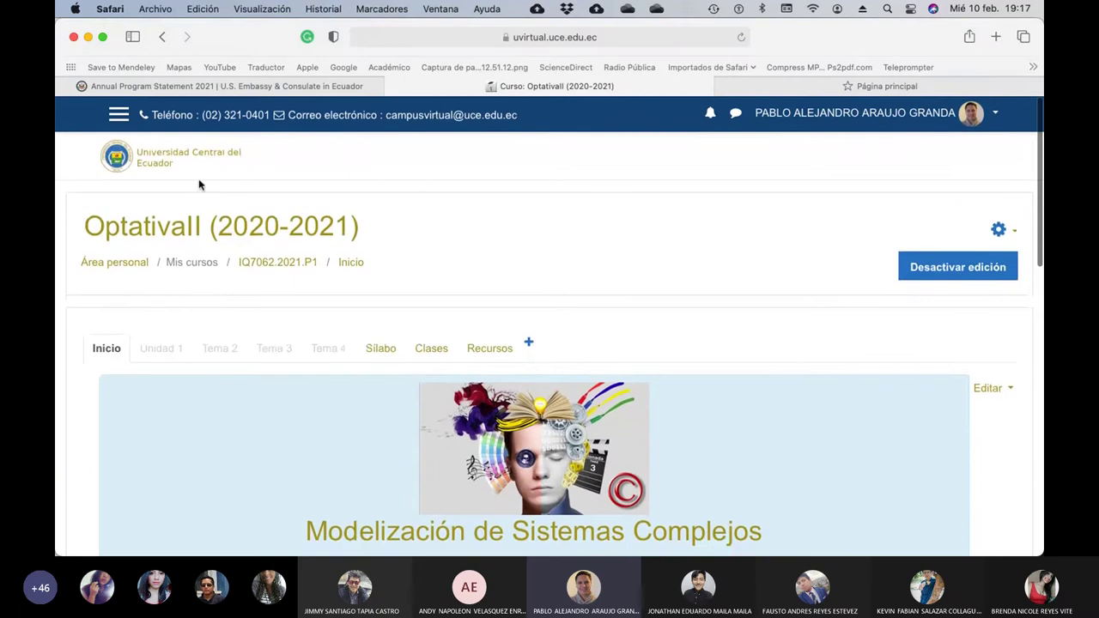
Step: Open the list of participants for the course IQ7062.2021.P1
click(118, 114)
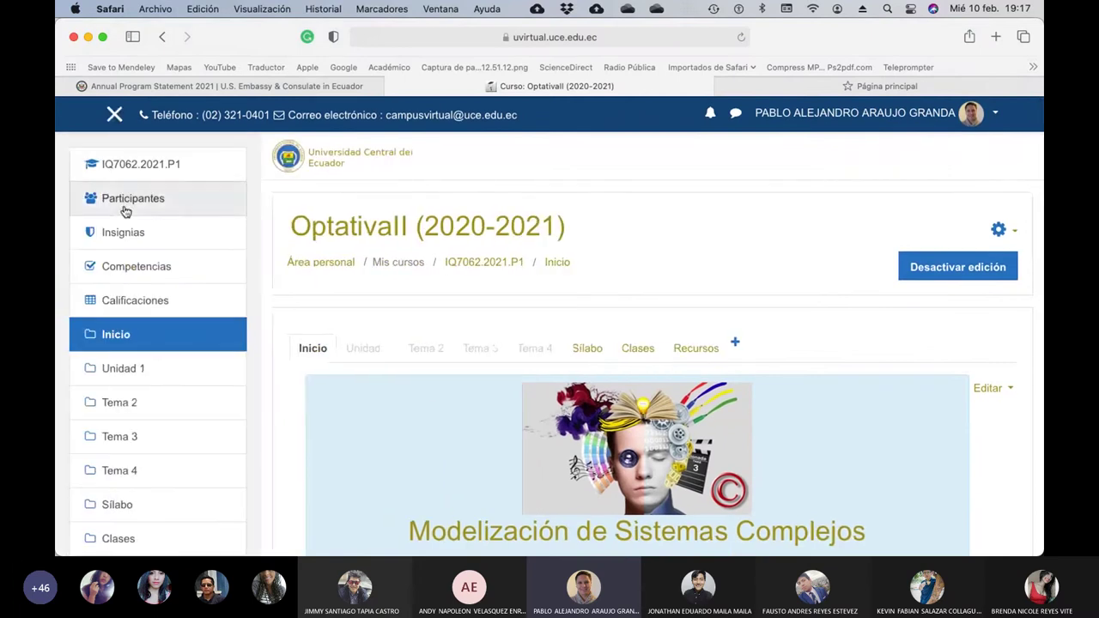
click(124, 207)
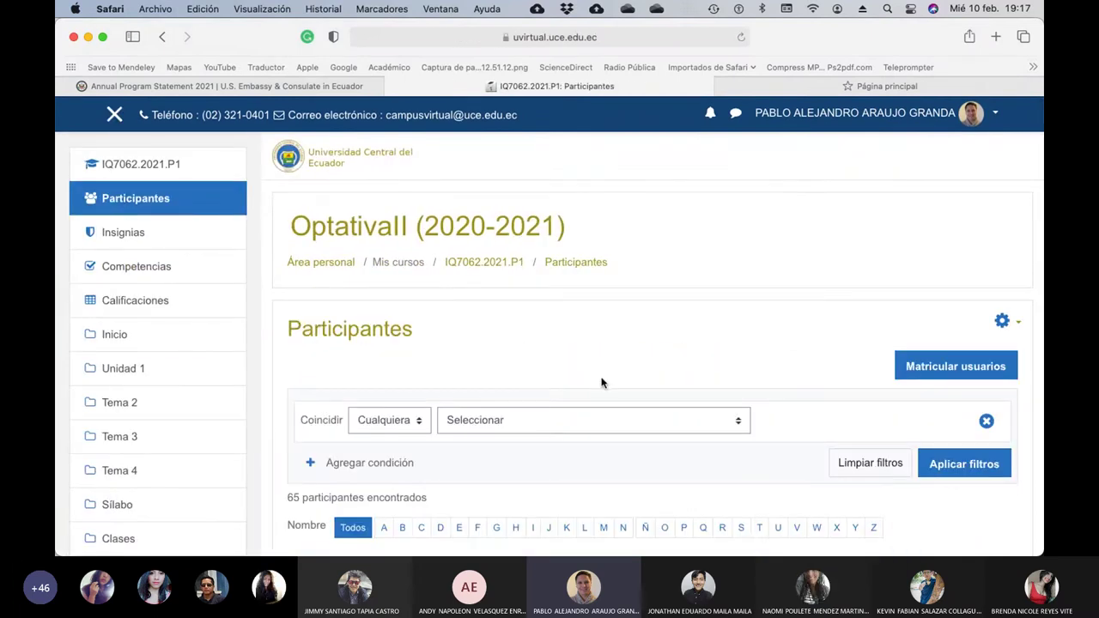
Step: Open the group management page of the course from its participants list
scroll(601, 383, down, 3)
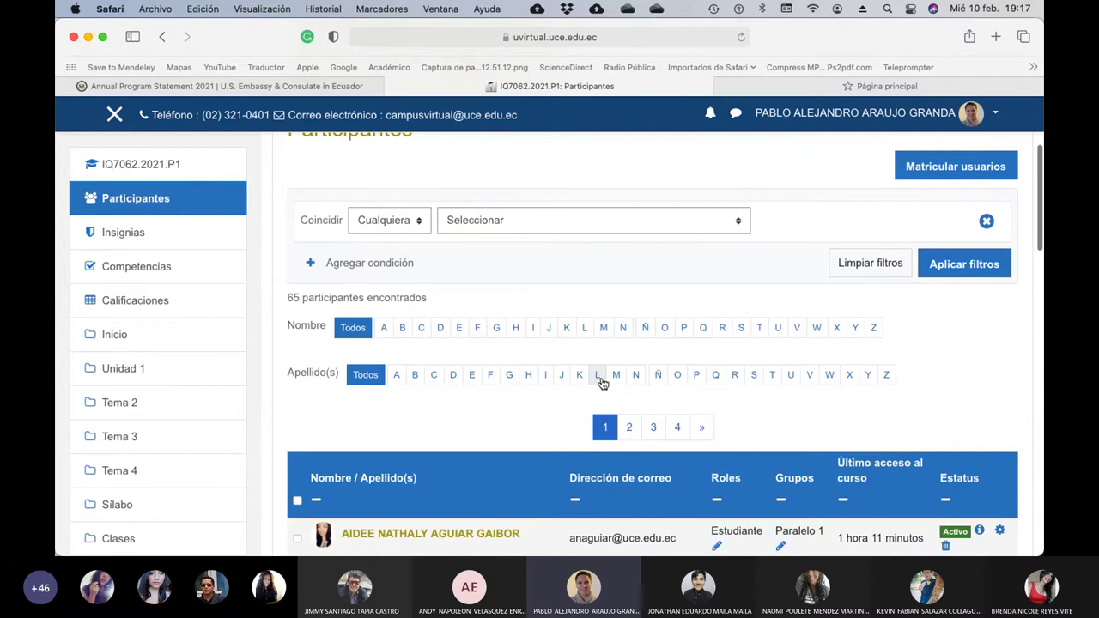
scroll(603, 383, up, 3)
click(1002, 320)
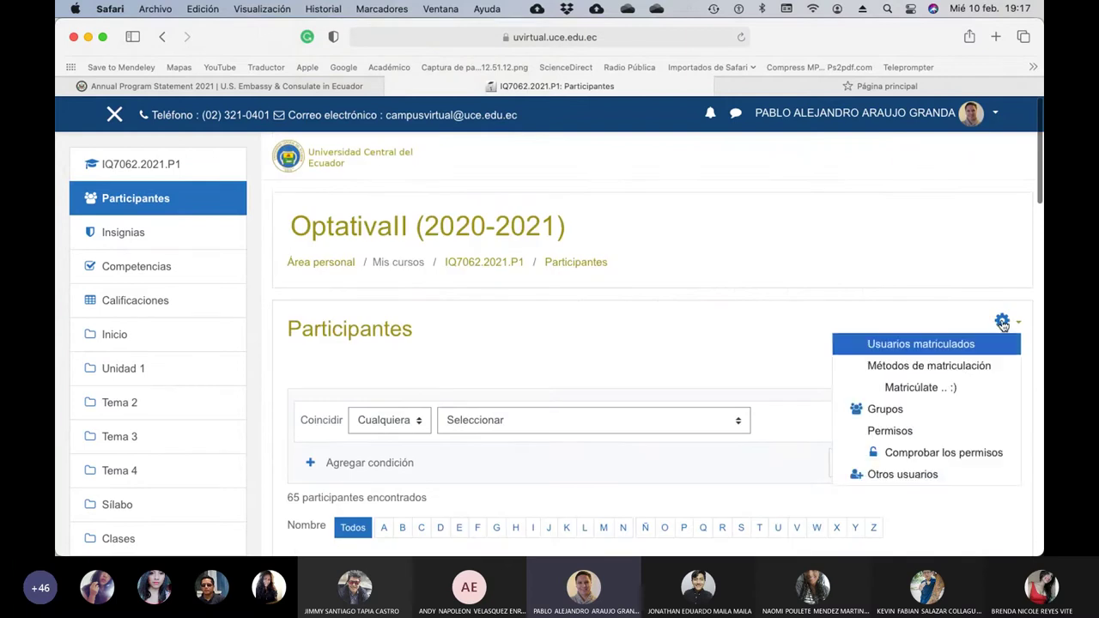
click(889, 410)
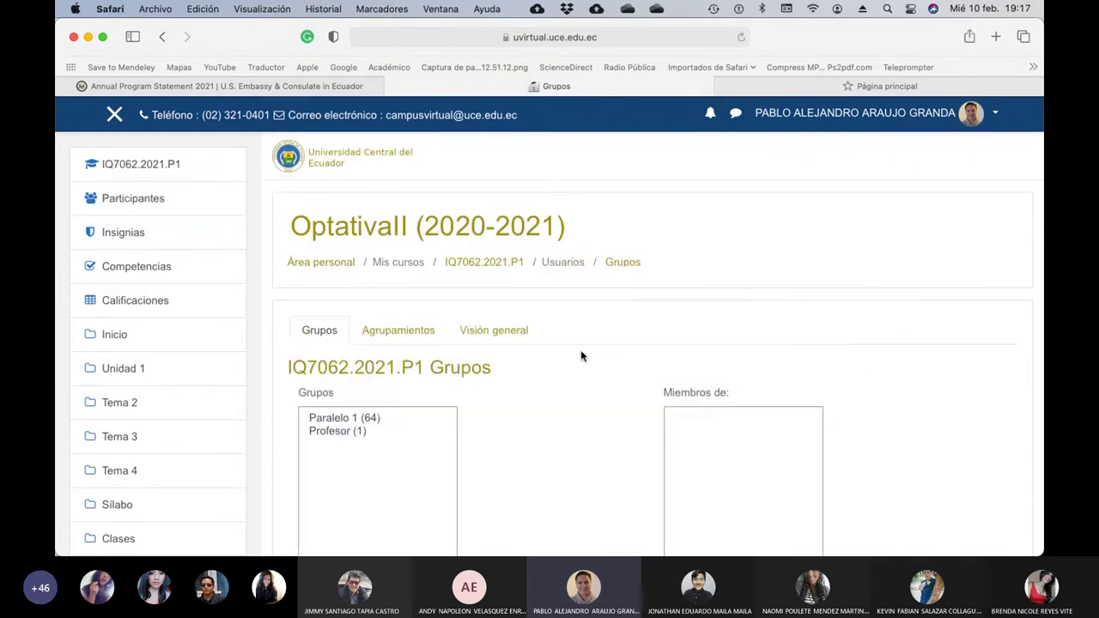
Step: Examine the fields of the form for creating a single group, and leave it without saving
scroll(573, 387, down, 5)
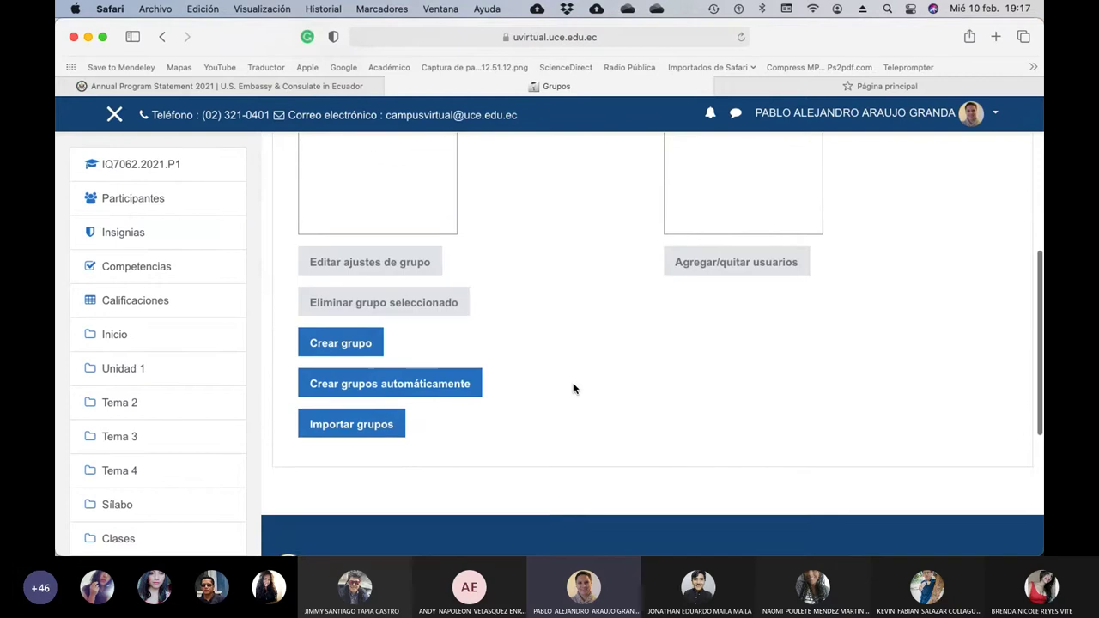
click(339, 346)
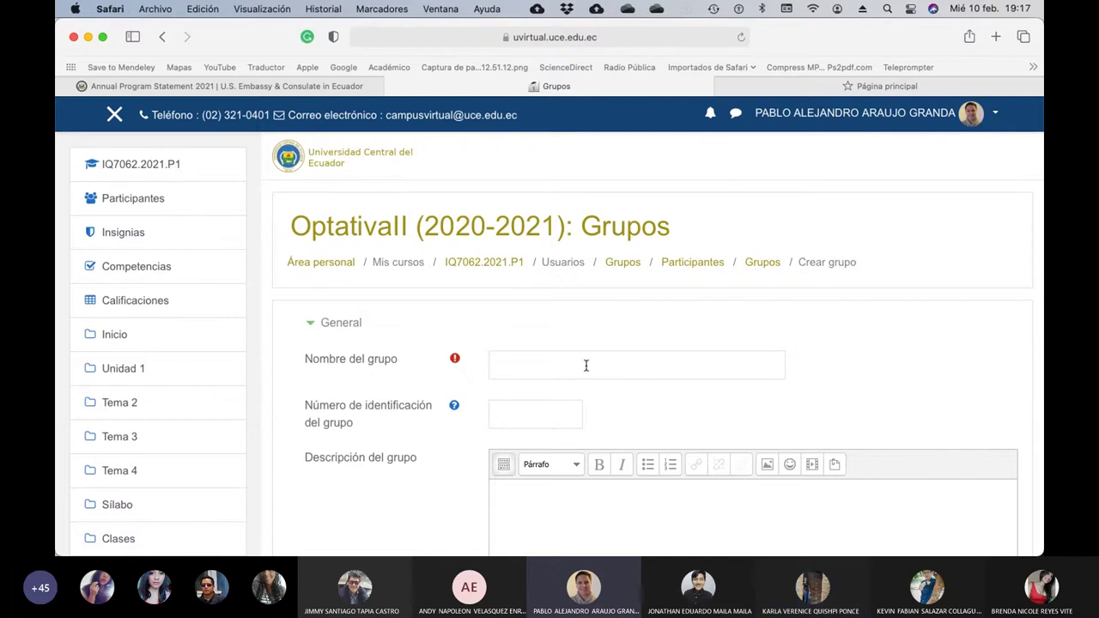
scroll(587, 365, down, 15)
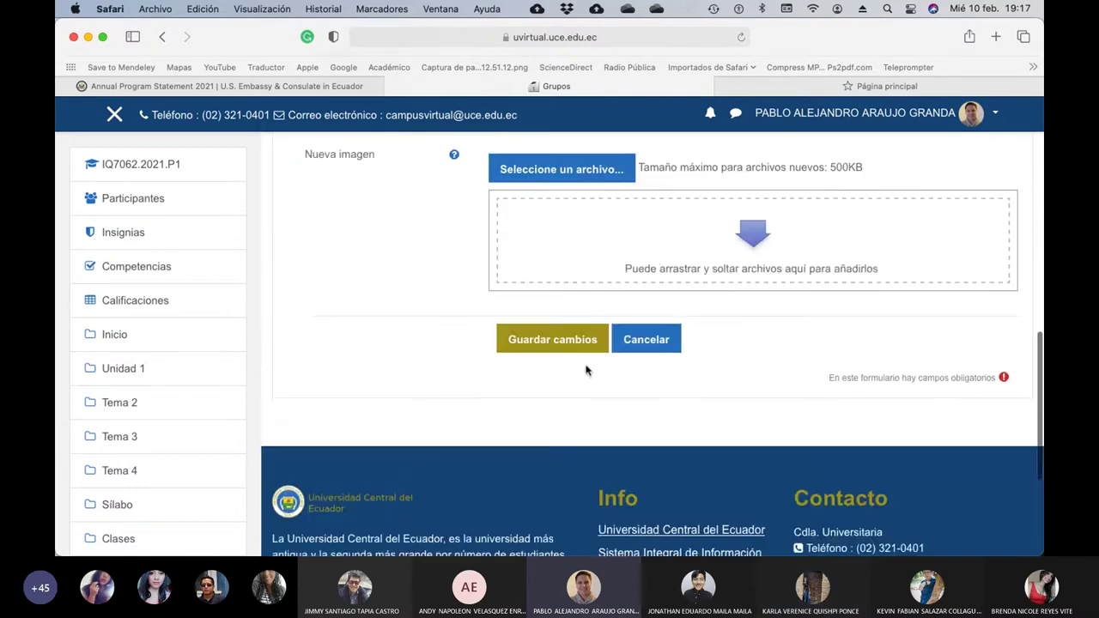
scroll(586, 371, up, 1)
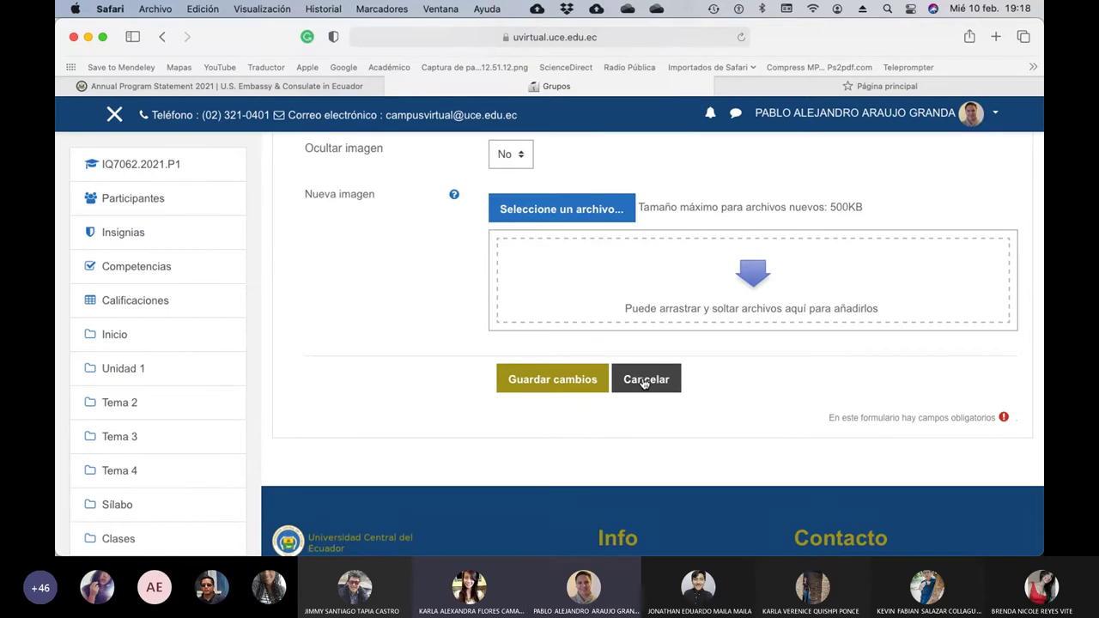
scroll(643, 384, up, 5)
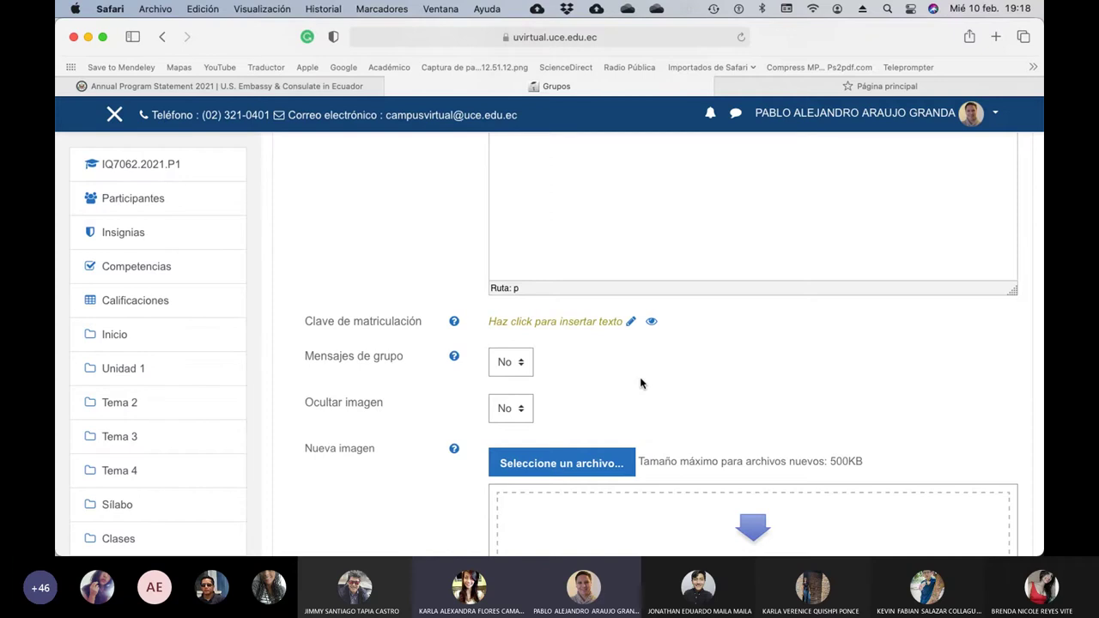
scroll(641, 383, up, 5)
scroll(641, 383, down, 2)
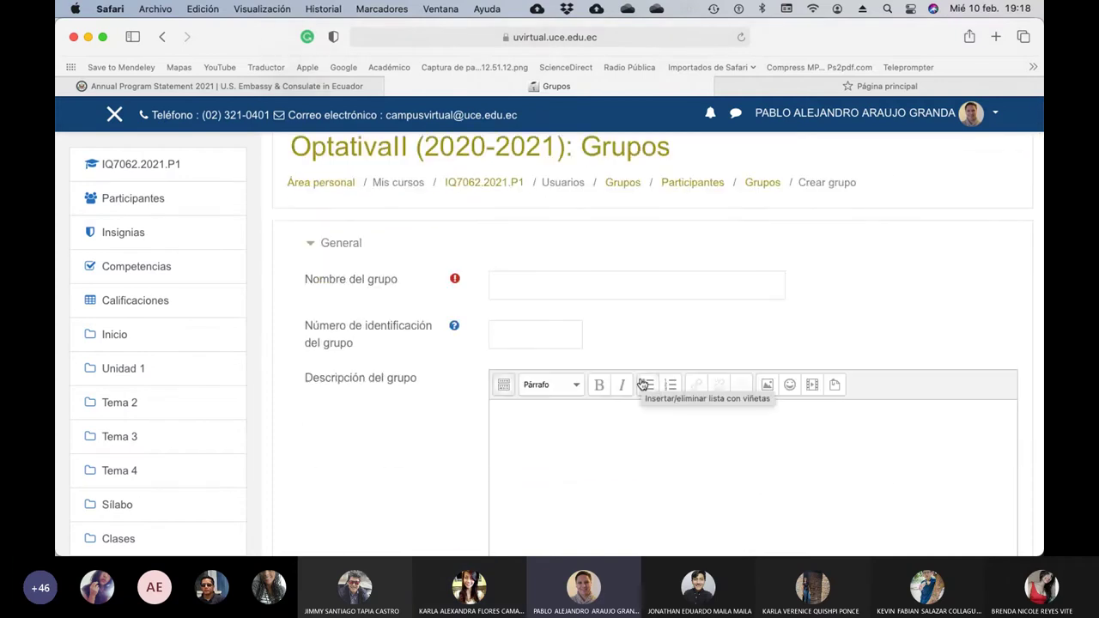
scroll(641, 382, down, 5)
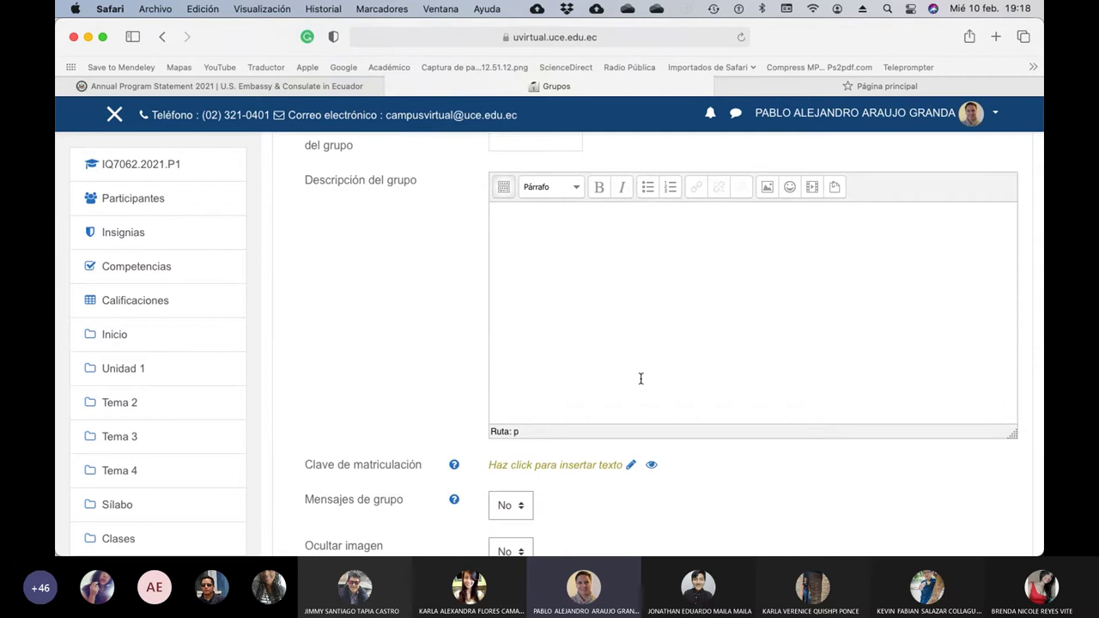
scroll(641, 379, down, 12)
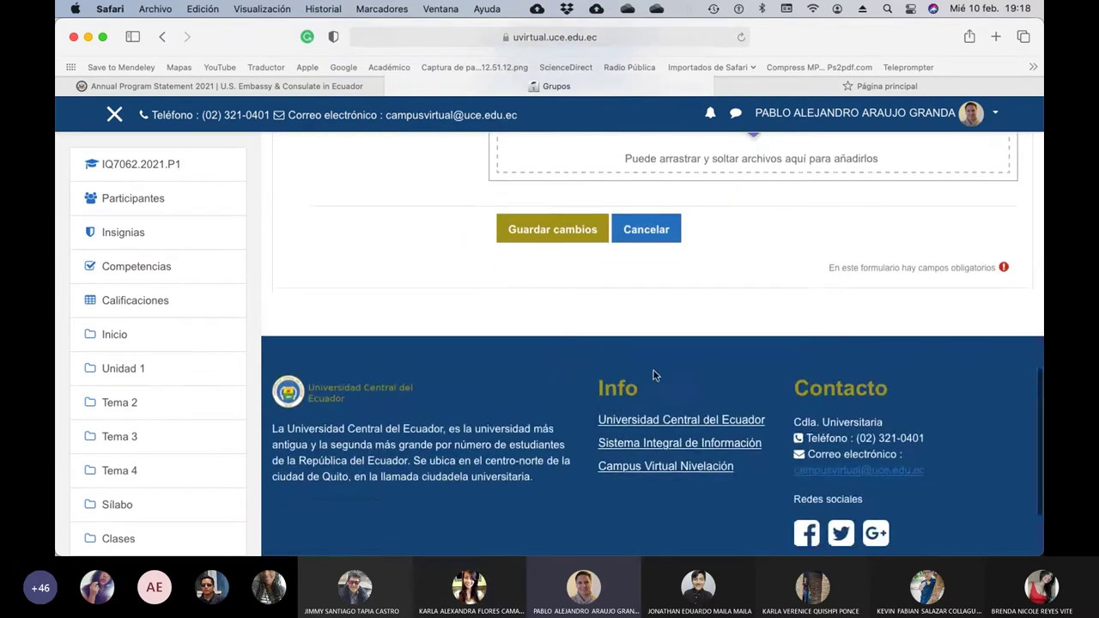
scroll(646, 352, up, 3)
click(646, 335)
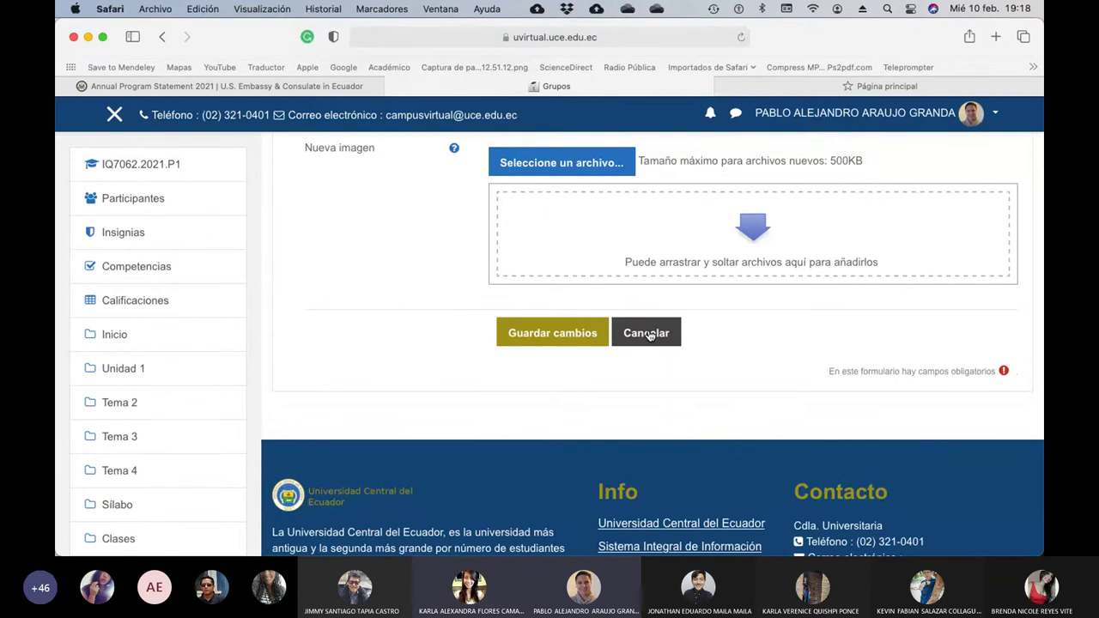
scroll(648, 335, up, 12)
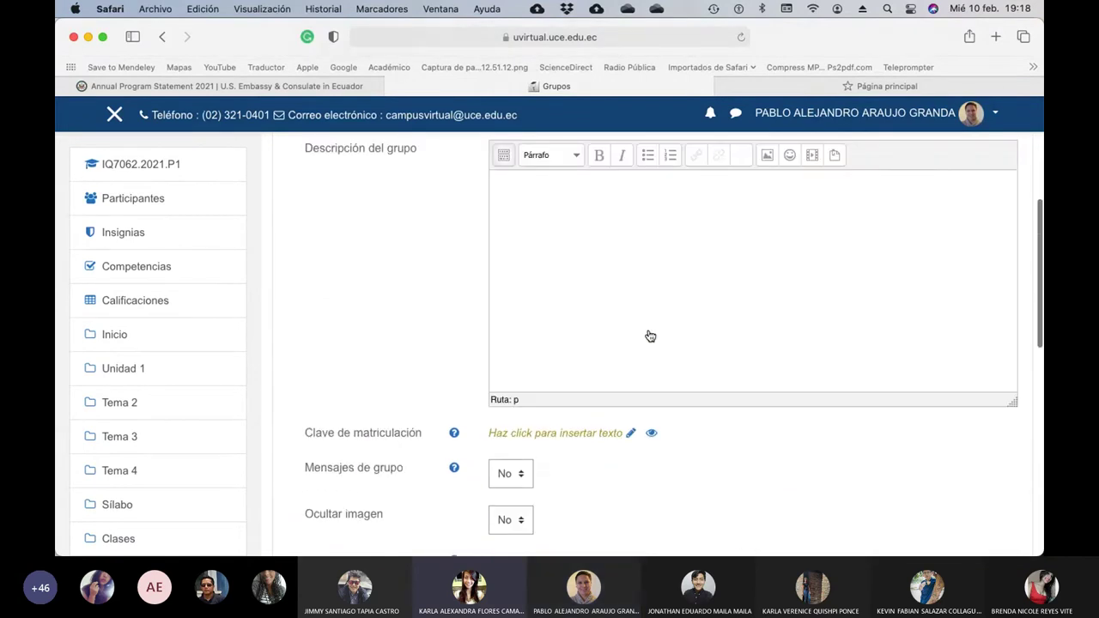
scroll(648, 335, up, 2)
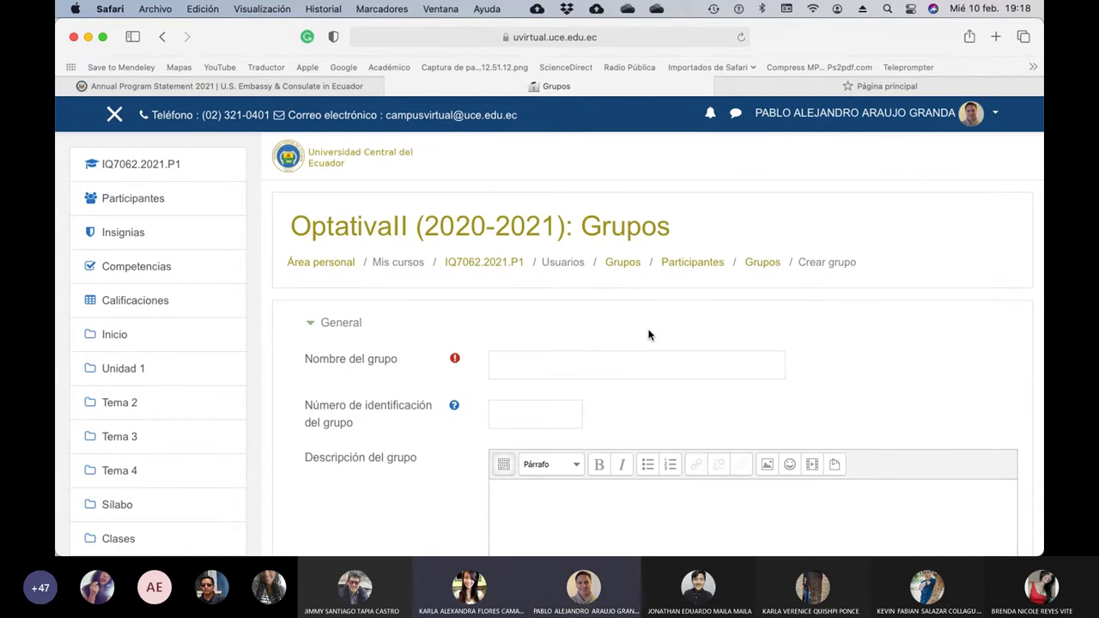
scroll(649, 335, down, 5)
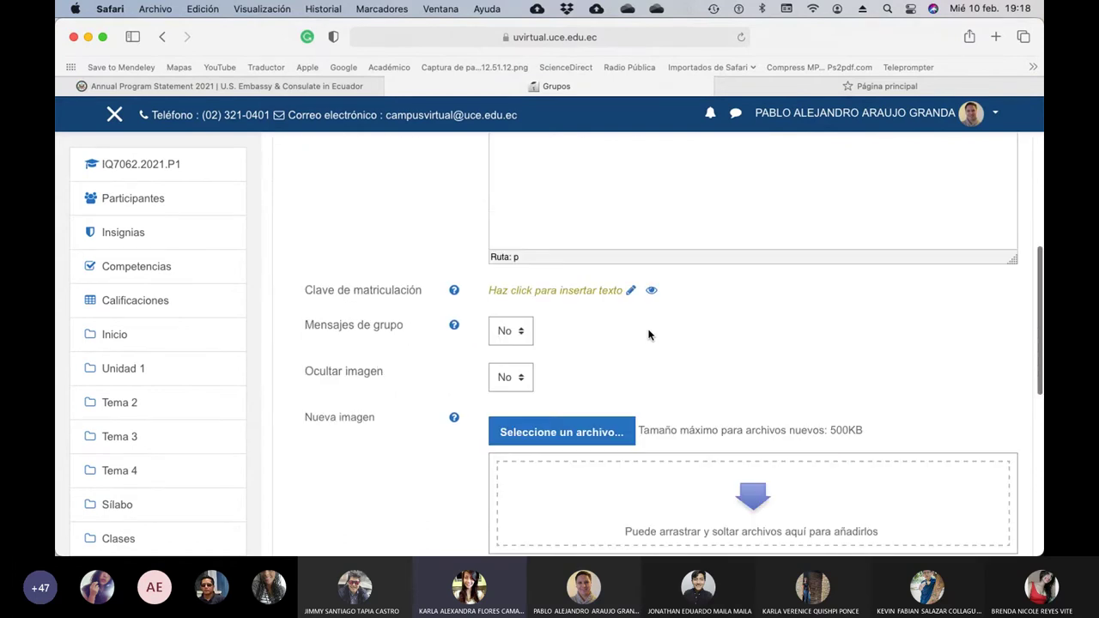
scroll(648, 335, down, 3)
click(654, 371)
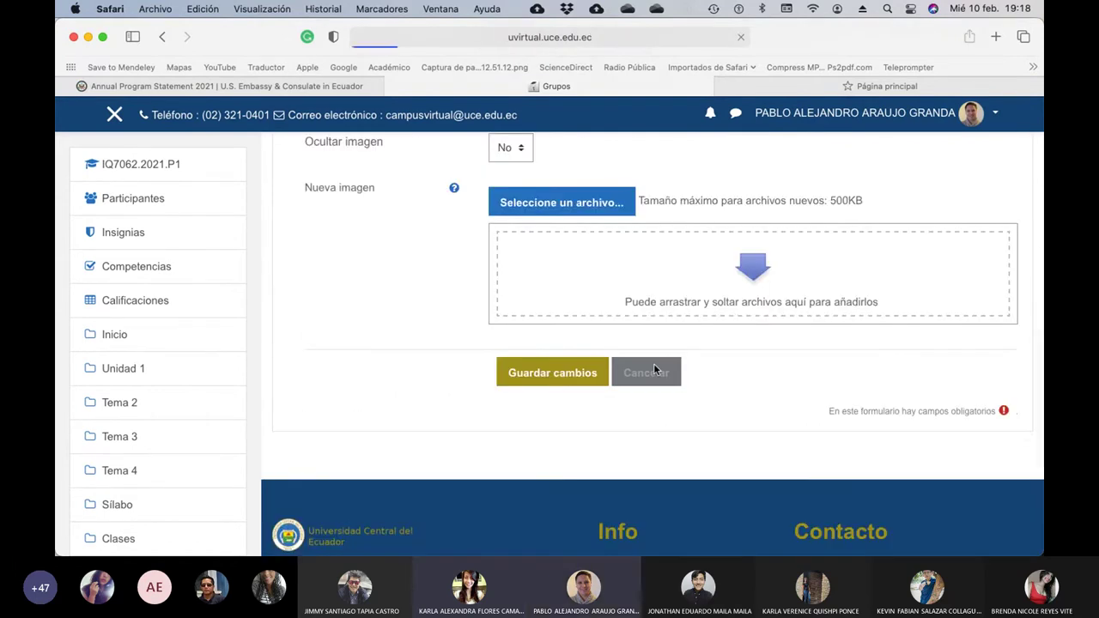
Step: Open the form for creating groups automatically and expand all its sections
scroll(516, 372, down, 5)
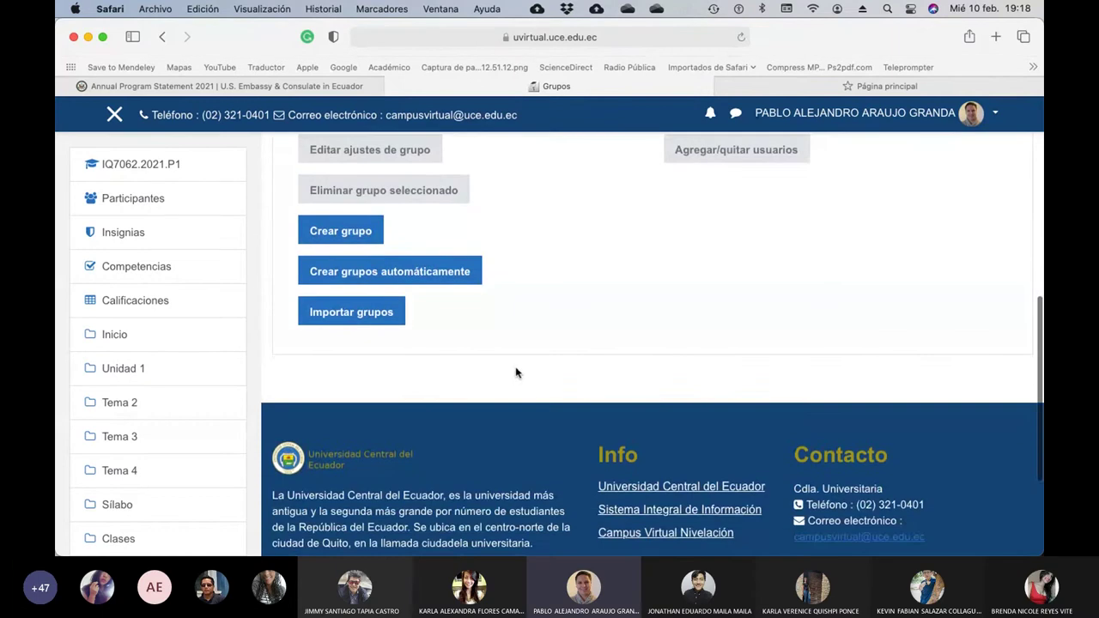
click(382, 272)
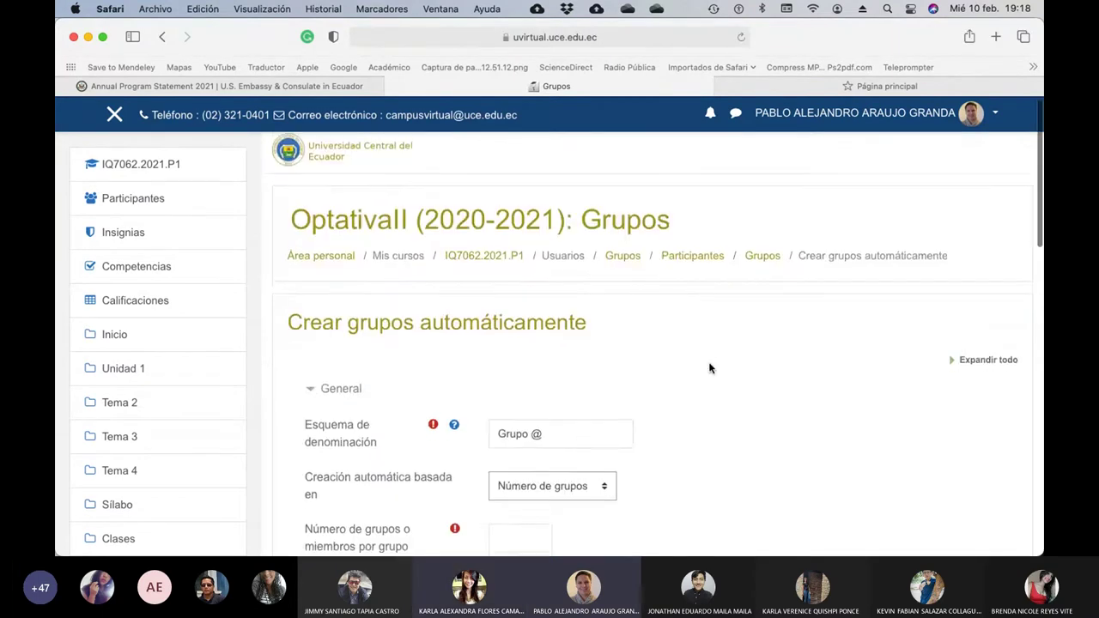
scroll(710, 368, down, 3)
click(948, 214)
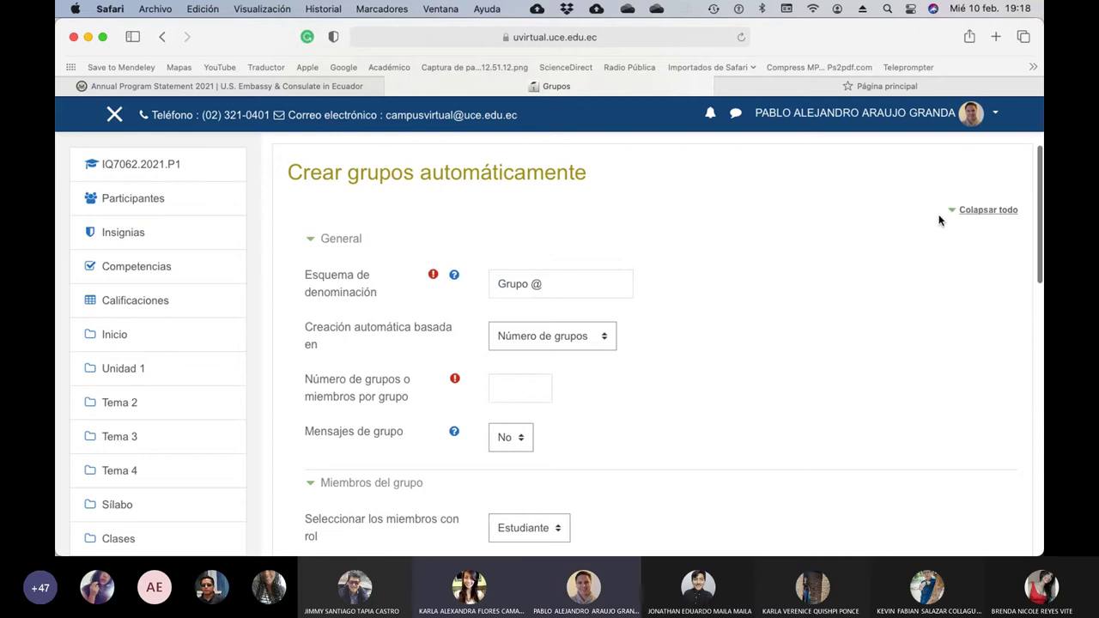
Step: Base the automatic creation on "Miembros por grupo" with 5 members per group, and enable group messages
scroll(730, 304, down, 2)
click(596, 269)
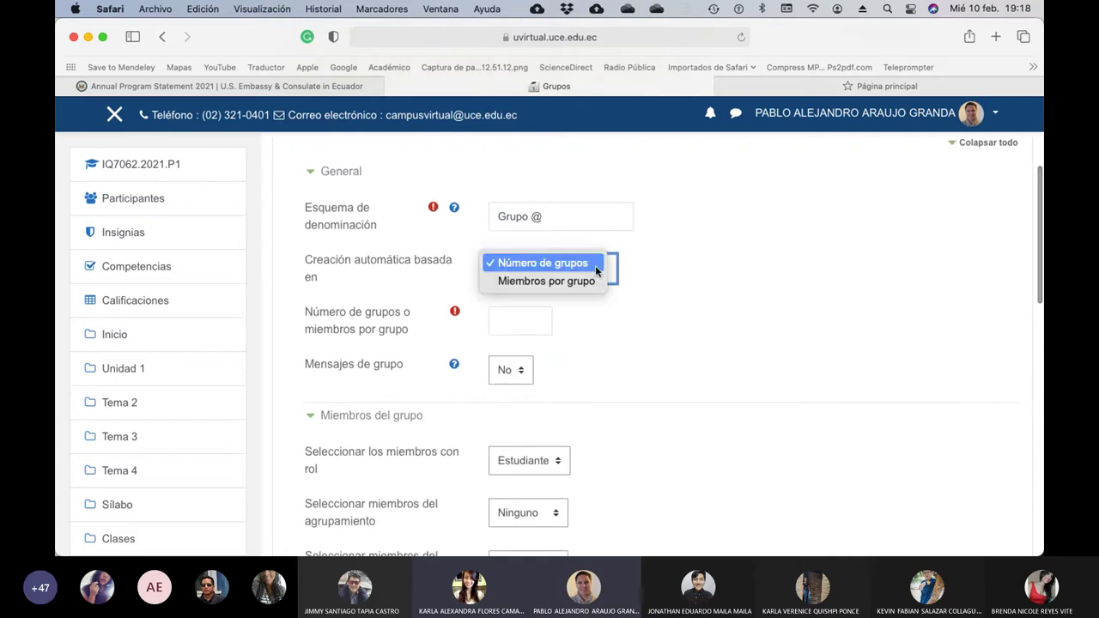
click(542, 282)
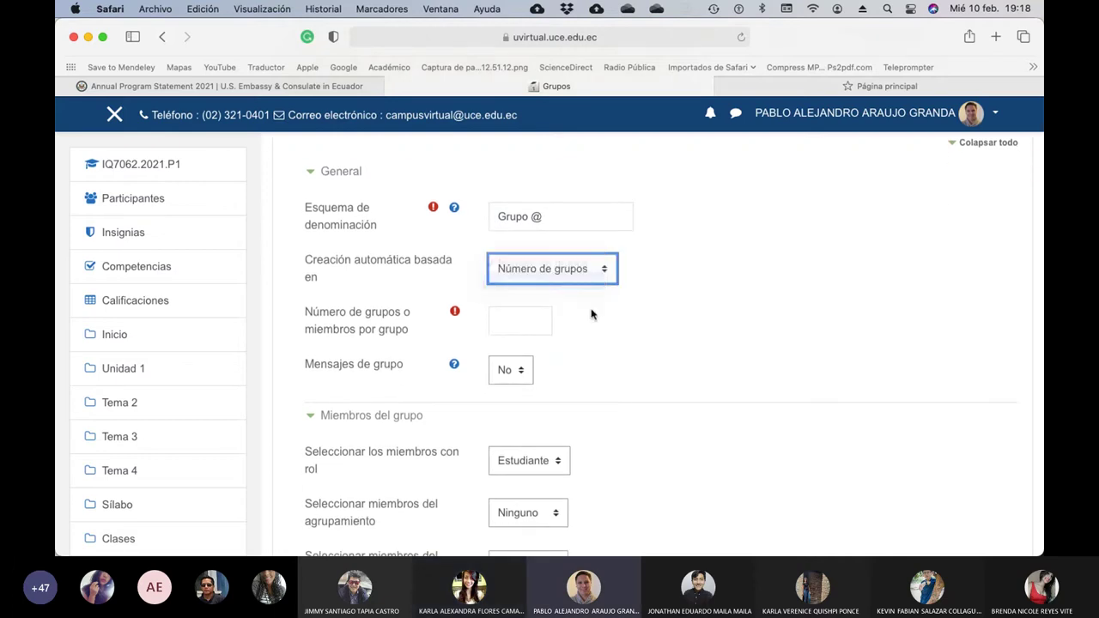
click(519, 370)
click(499, 386)
click(509, 316)
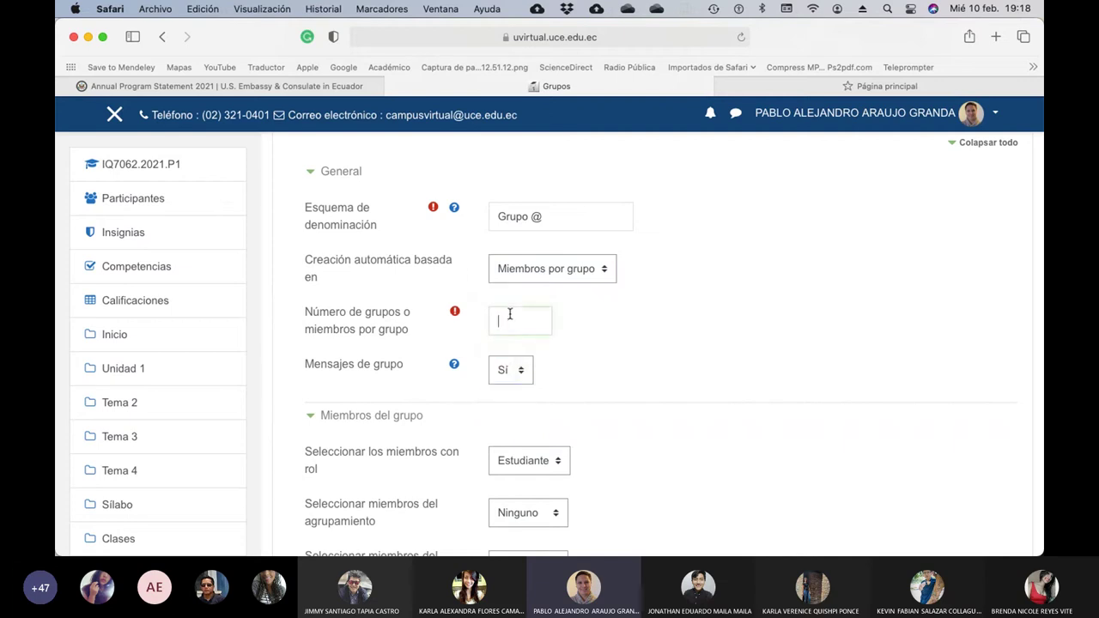
Step: Set the naming scheme of the groups to "CSTR.ASM1 #"
click(528, 216)
double_click(526, 216)
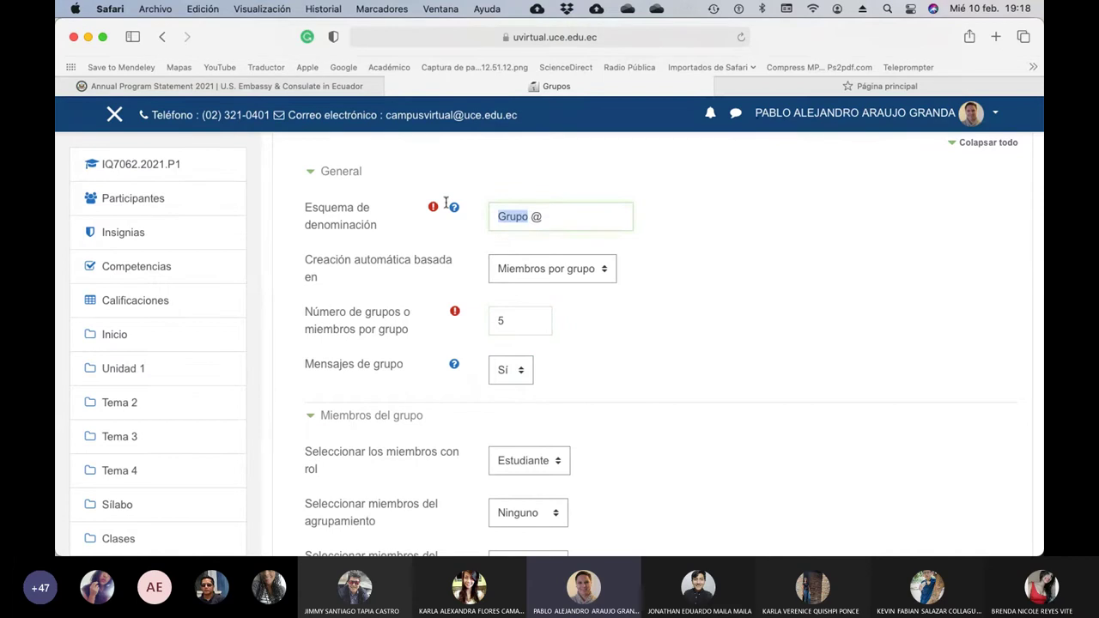
text(CSTR ASM1 #)
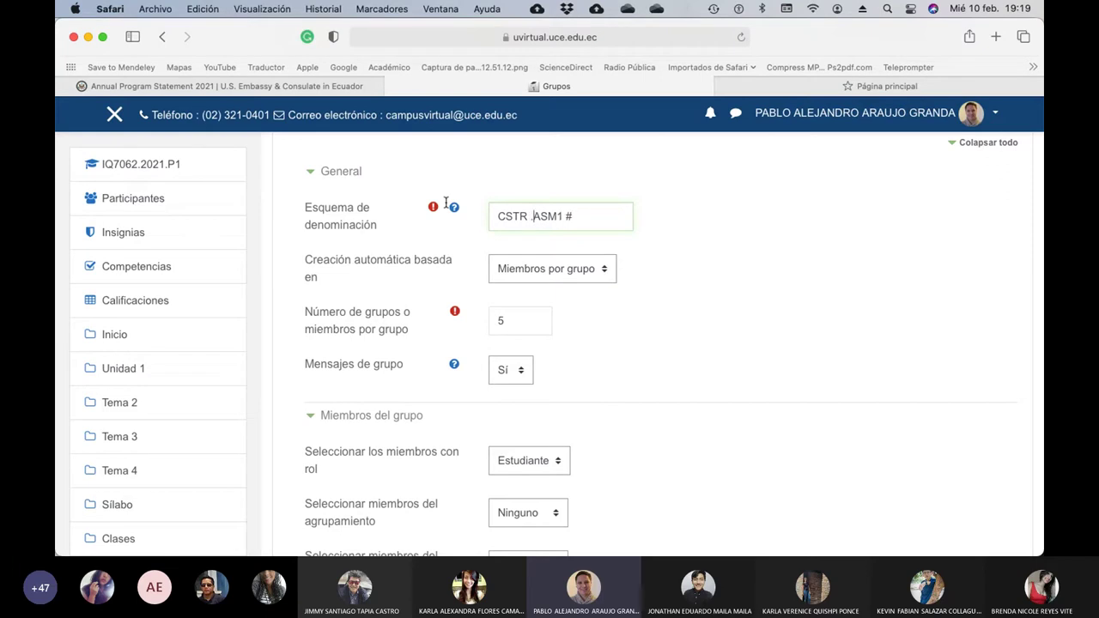
key(BackSpace)
text(.)
Step: Select the group members from the grouping "Paralelo 1" and from the group "Paralelo 1"
scroll(589, 328, down, 4)
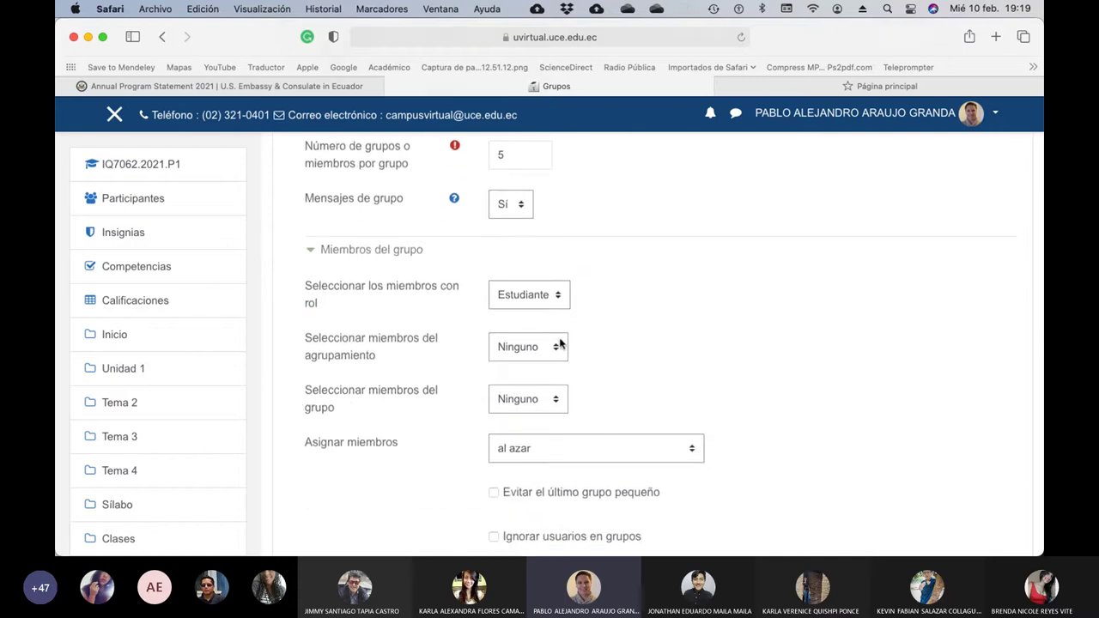
click(558, 347)
click(538, 365)
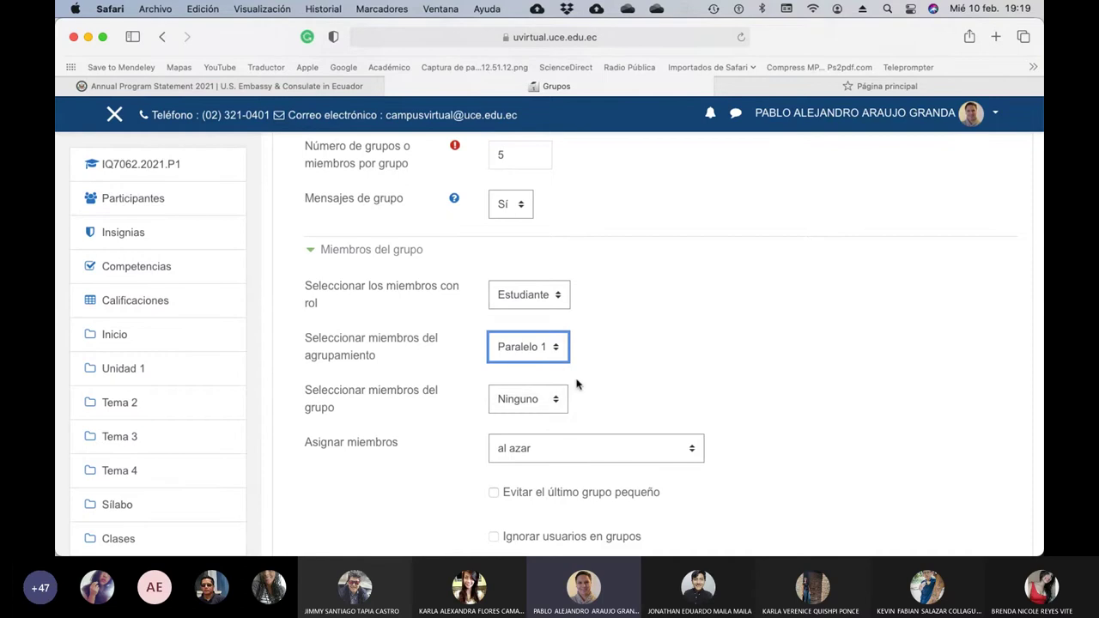
click(554, 400)
click(543, 412)
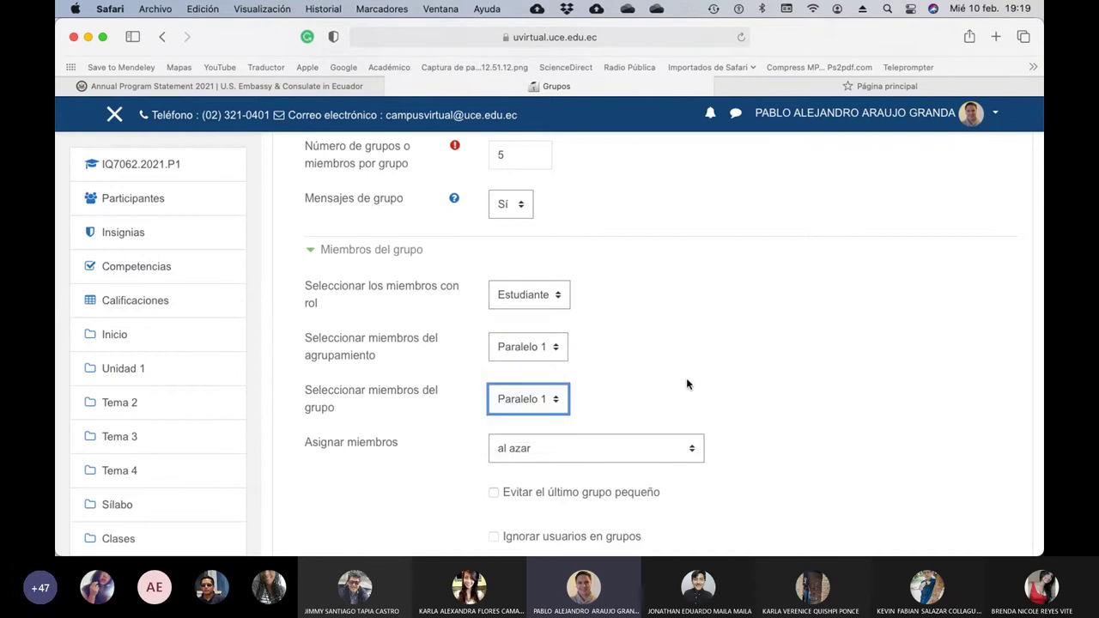
Step: Set the assignment of members to "No asignación"
scroll(686, 377, down, 3)
click(692, 306)
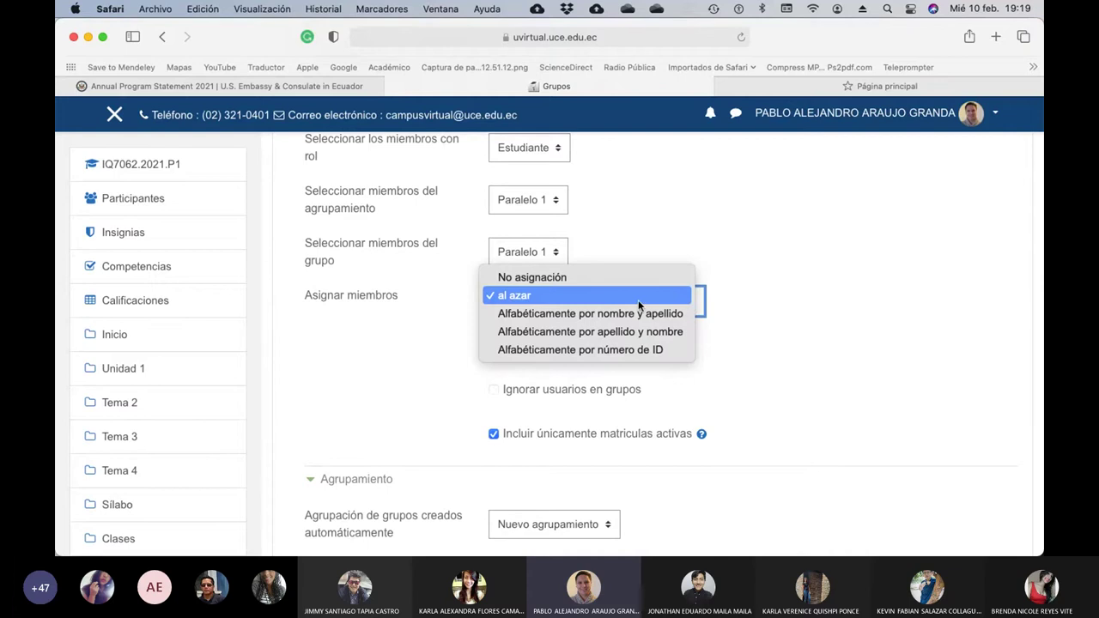
click(584, 276)
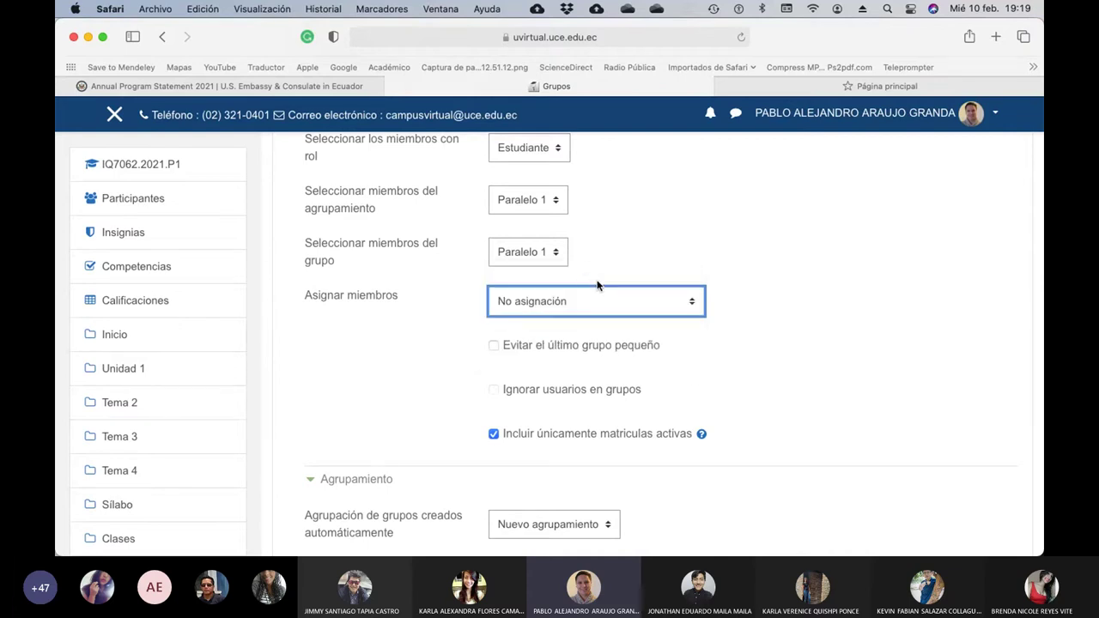
scroll(741, 335, up, 2)
scroll(741, 334, up, 2)
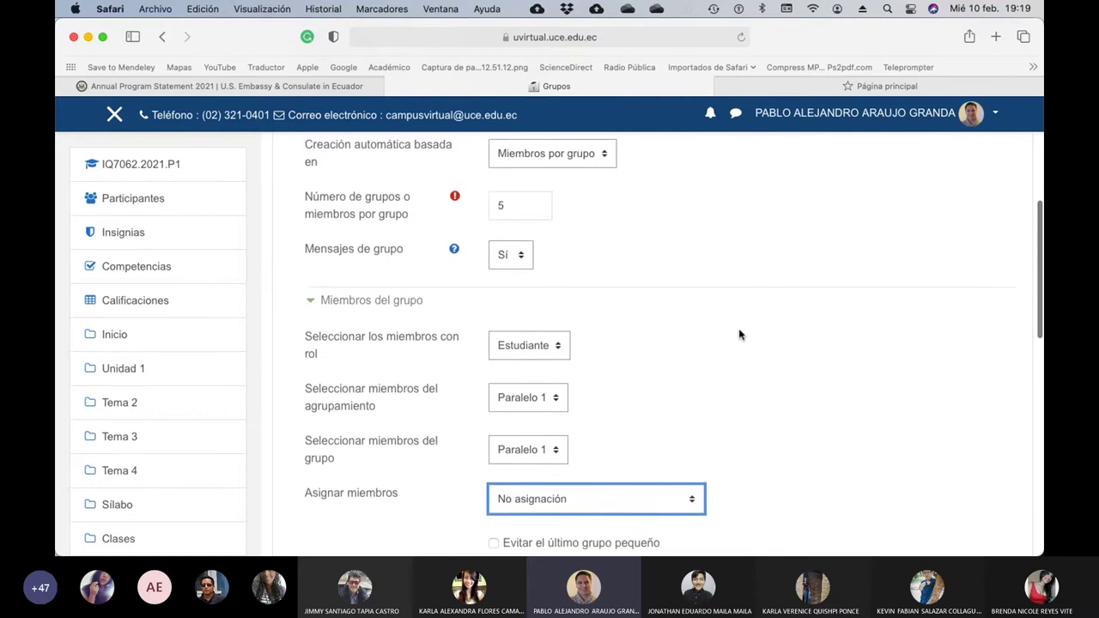
Step: Name the new grouping for the automatically created groups "CSTR.ASM1"
scroll(741, 334, down, 5)
scroll(741, 334, down, 3)
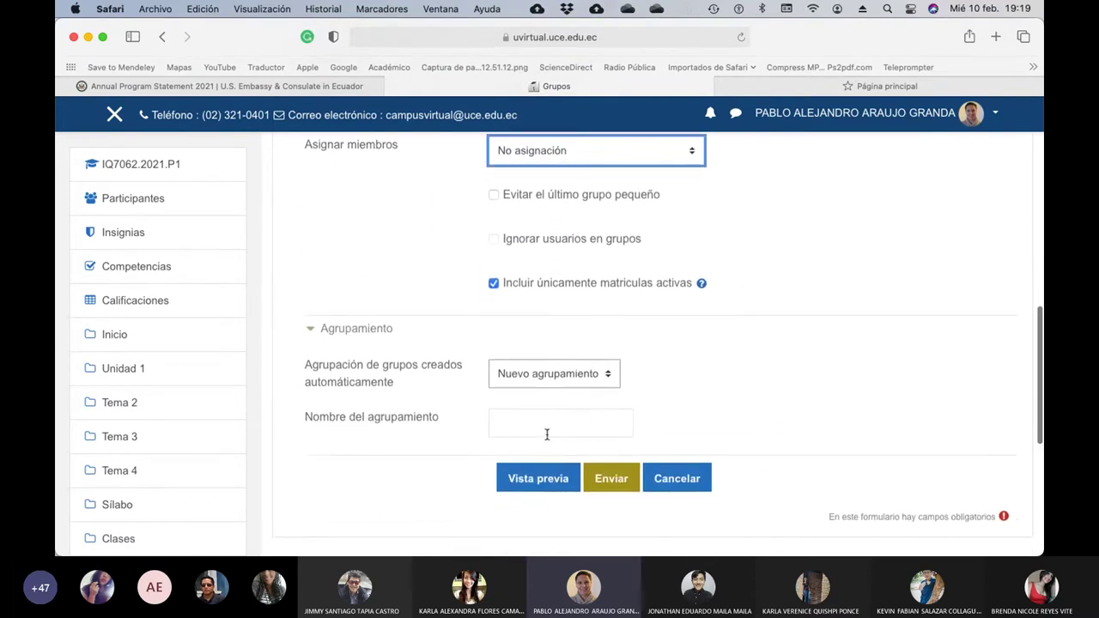
click(536, 429)
text(C)
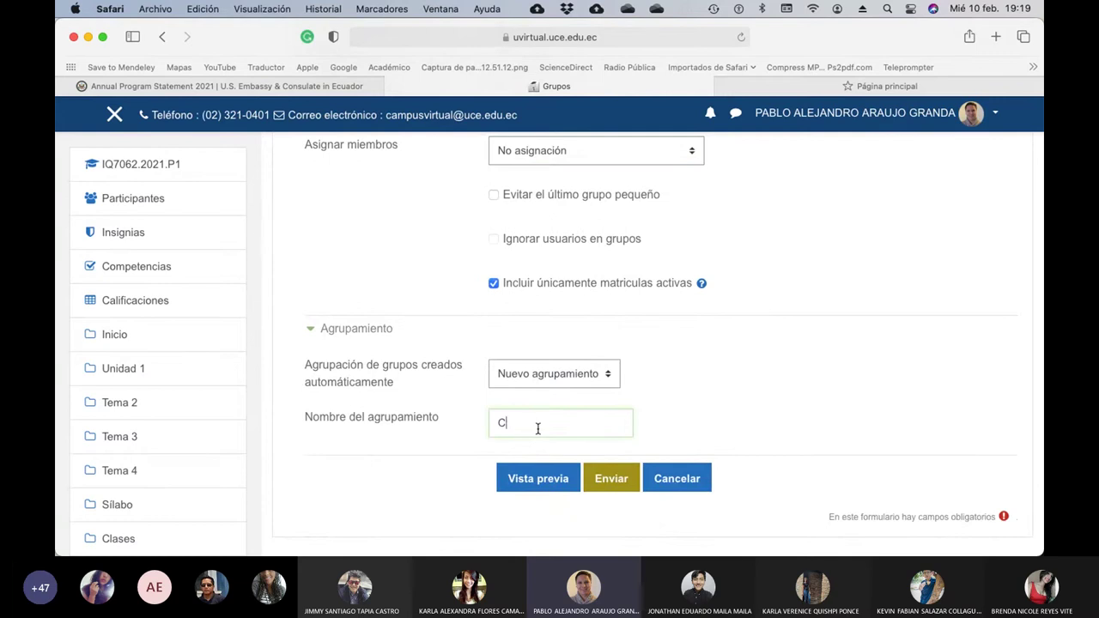
text(STR.ASM1)
scroll(538, 428, down, 1)
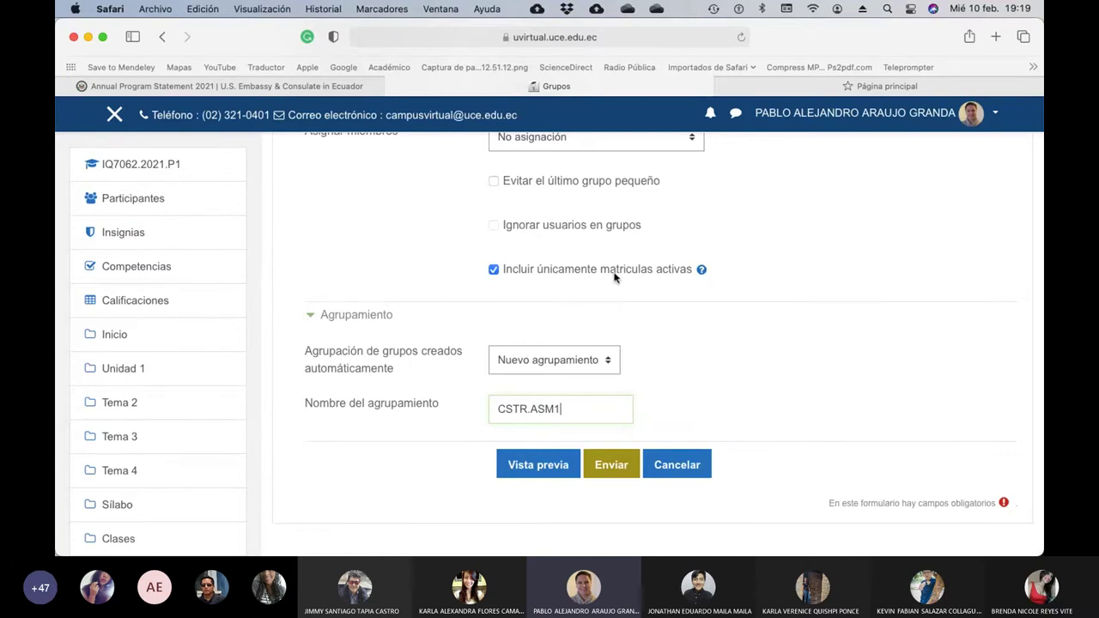
scroll(614, 276, up, 5)
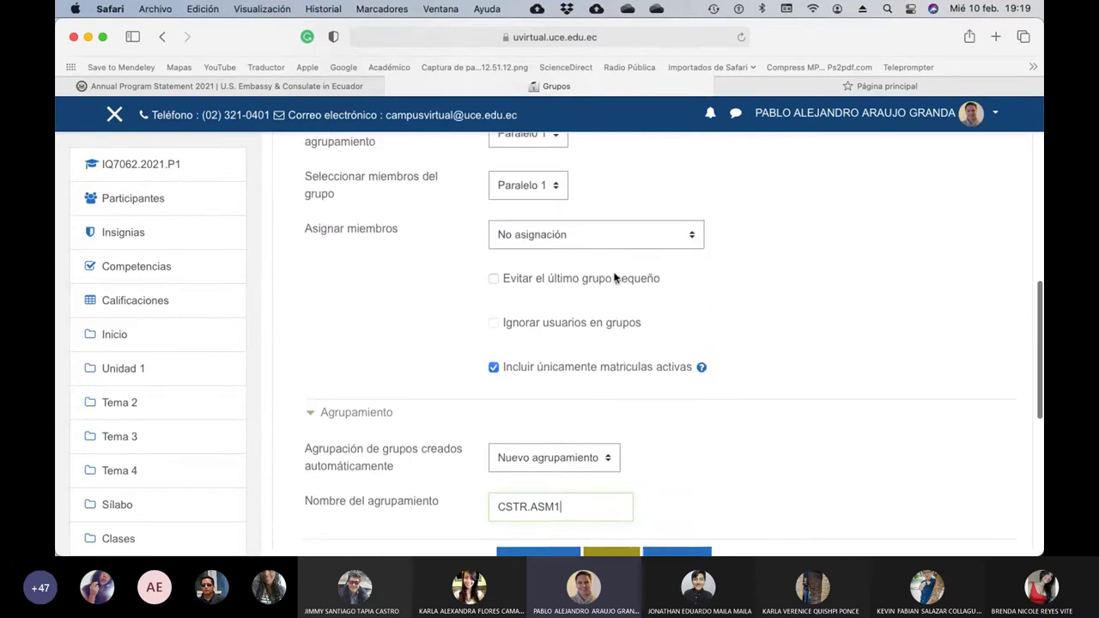
scroll(614, 276, down, 6)
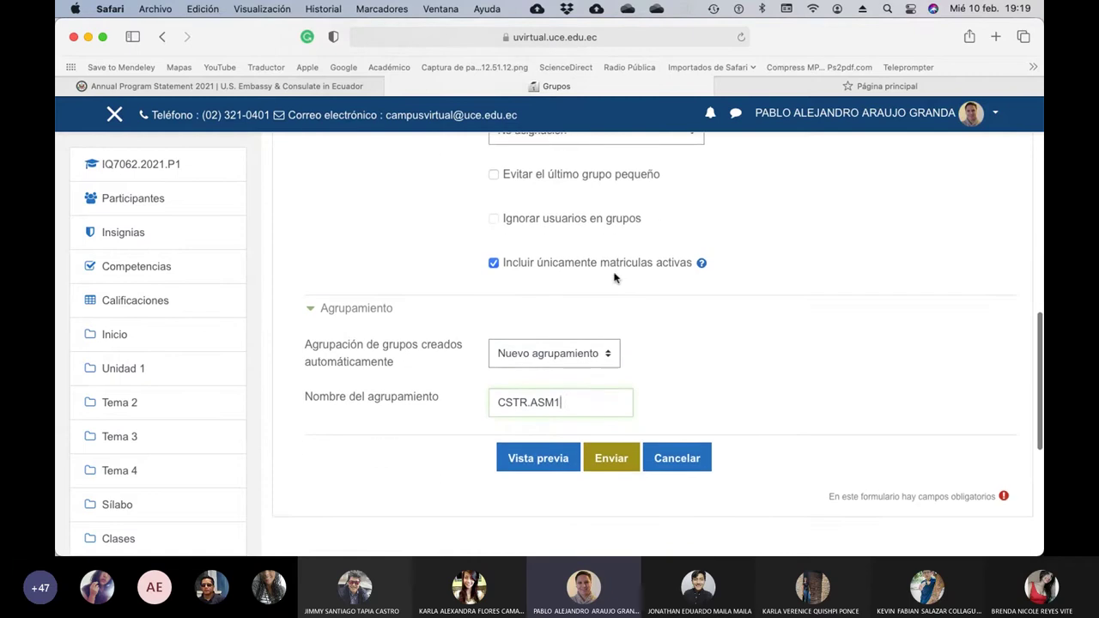
Step: Preview the automatically created groups and look through the list of proposed group names
click(558, 409)
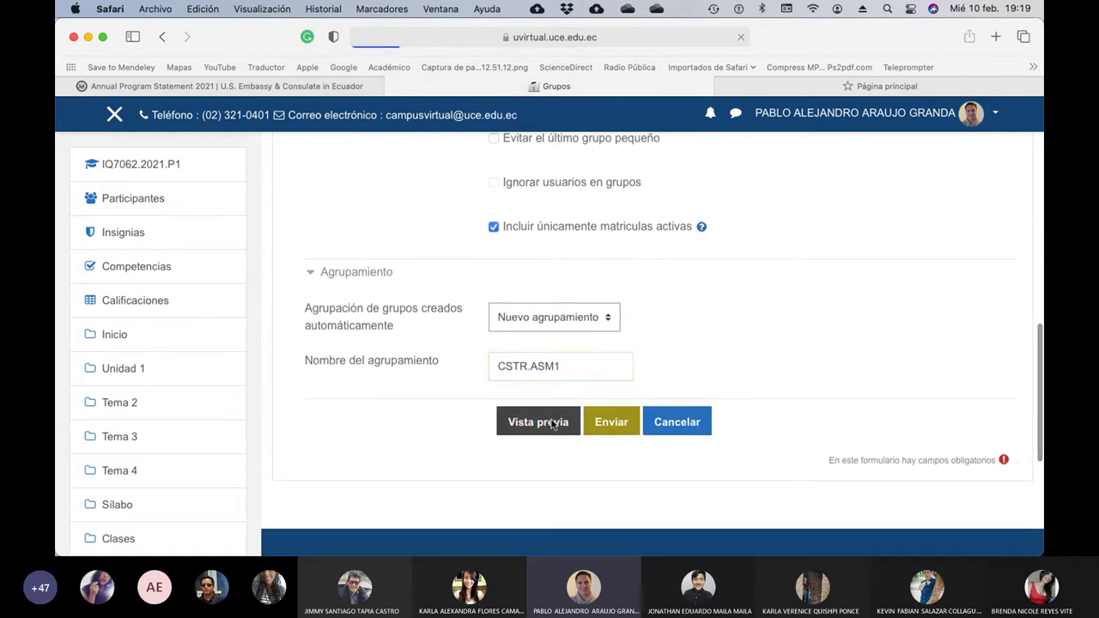
scroll(551, 424, down, 15)
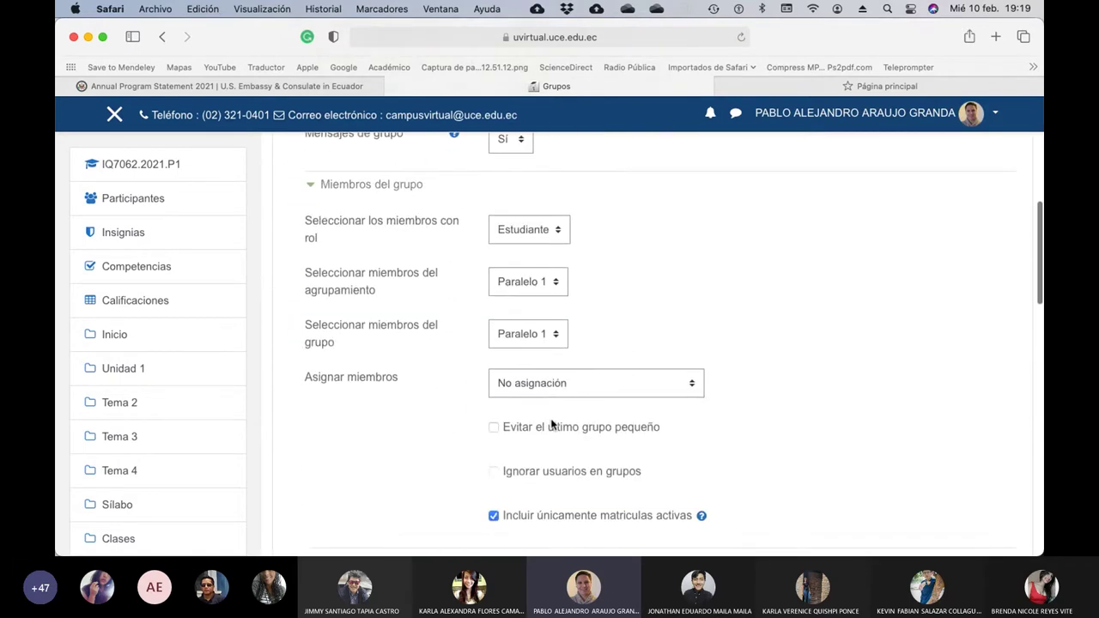
scroll(552, 425, down, 15)
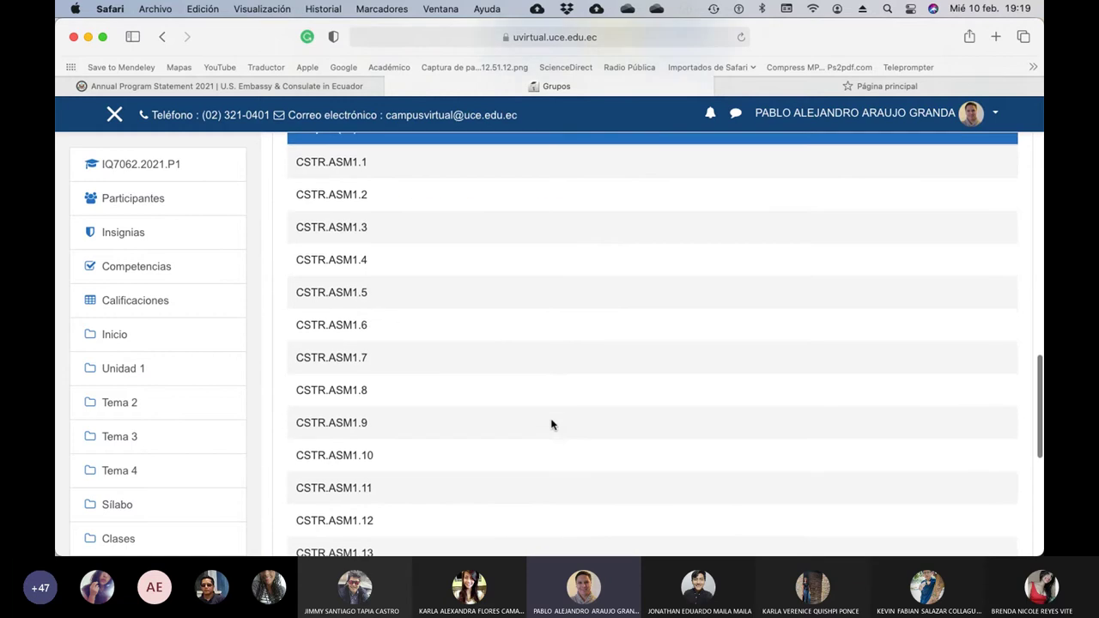
scroll(551, 424, up, 10)
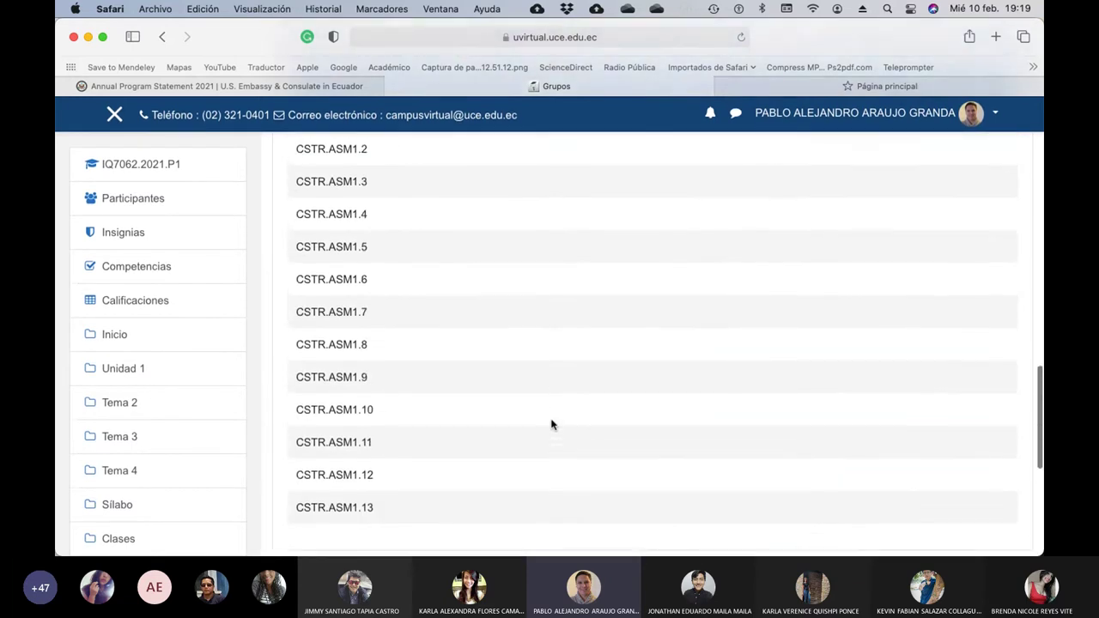
scroll(551, 425, up, 3)
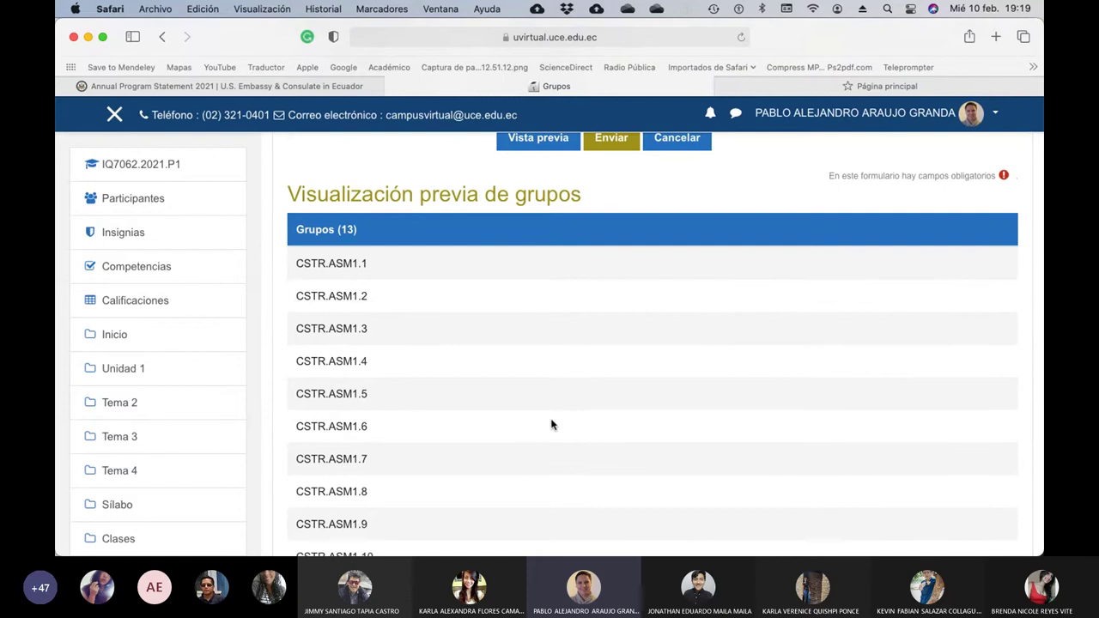
scroll(551, 424, down, 5)
Step: Review the automatic creation settings once more and submit the form to create the CSTR.ASM1 groups
scroll(551, 425, up, 15)
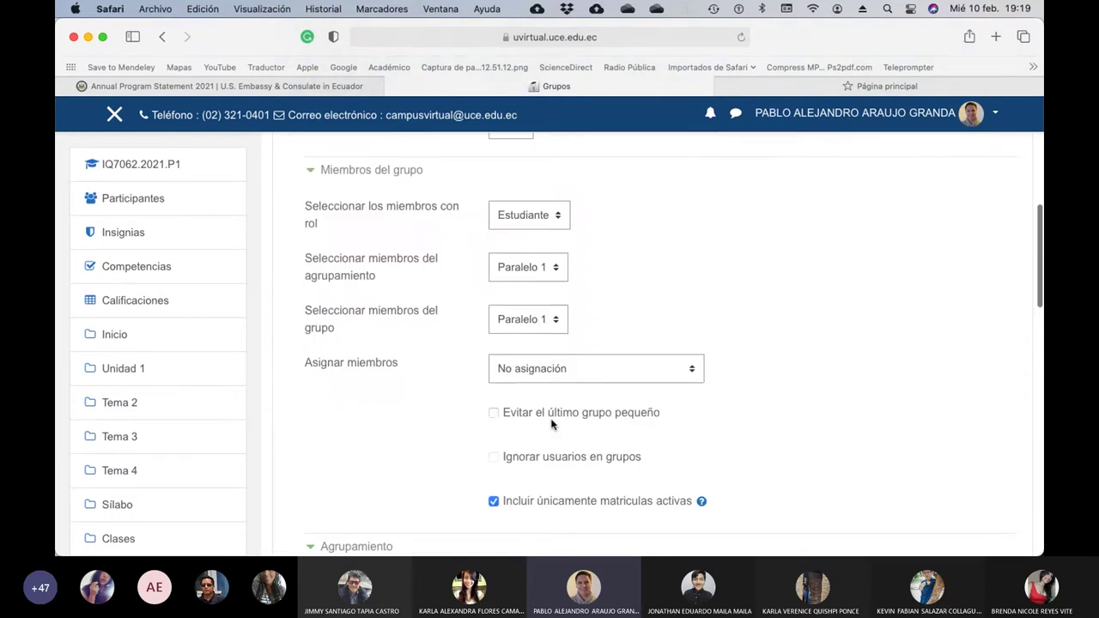
scroll(551, 424, up, 6)
scroll(552, 424, down, 4)
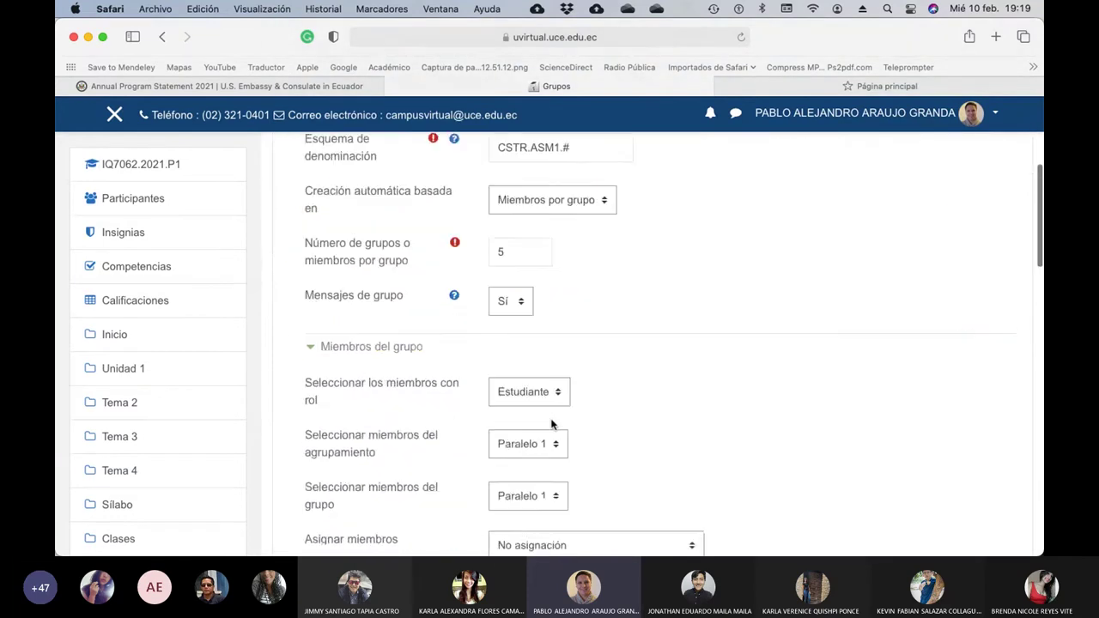
scroll(551, 425, down, 5)
scroll(552, 425, up, 1)
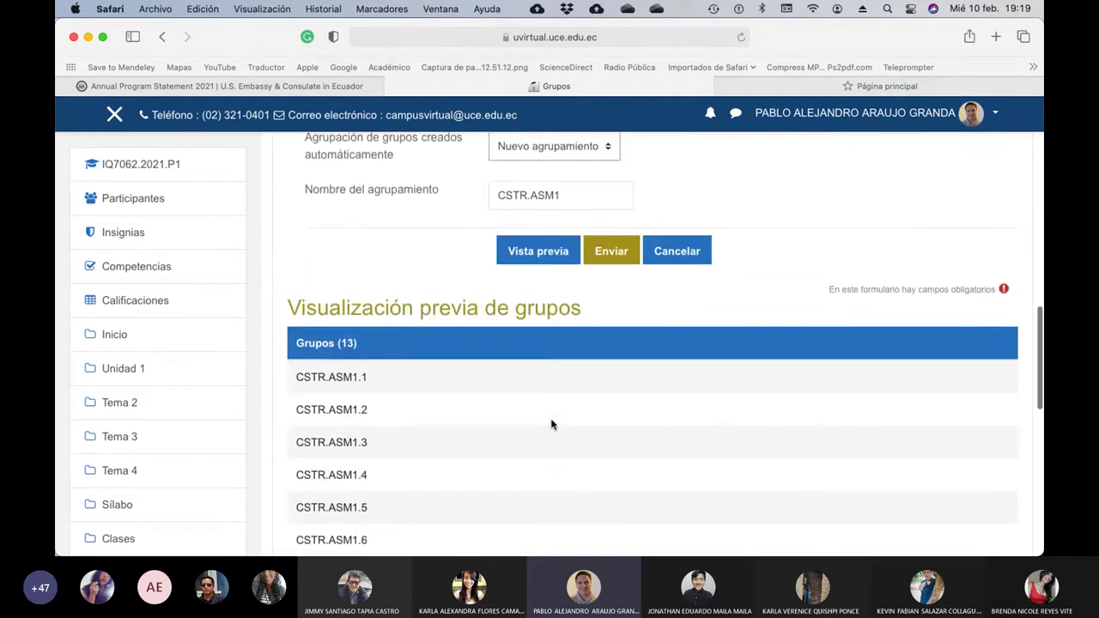
click(611, 245)
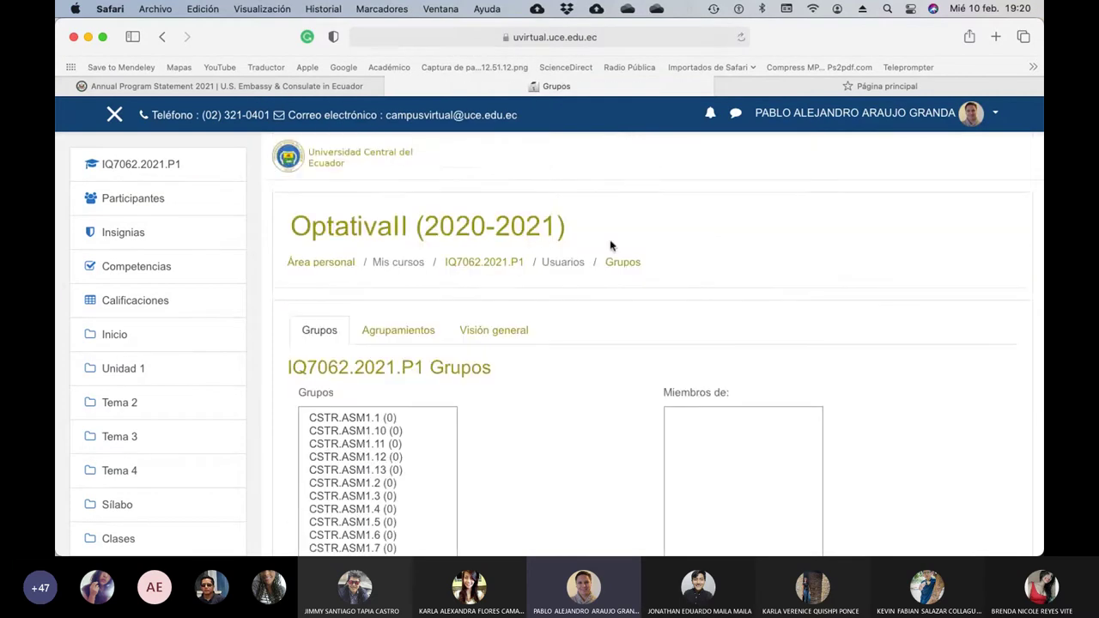
Step: Open the adding and removing of users for the group CSTR.ASM1.1
scroll(549, 420, down, 3)
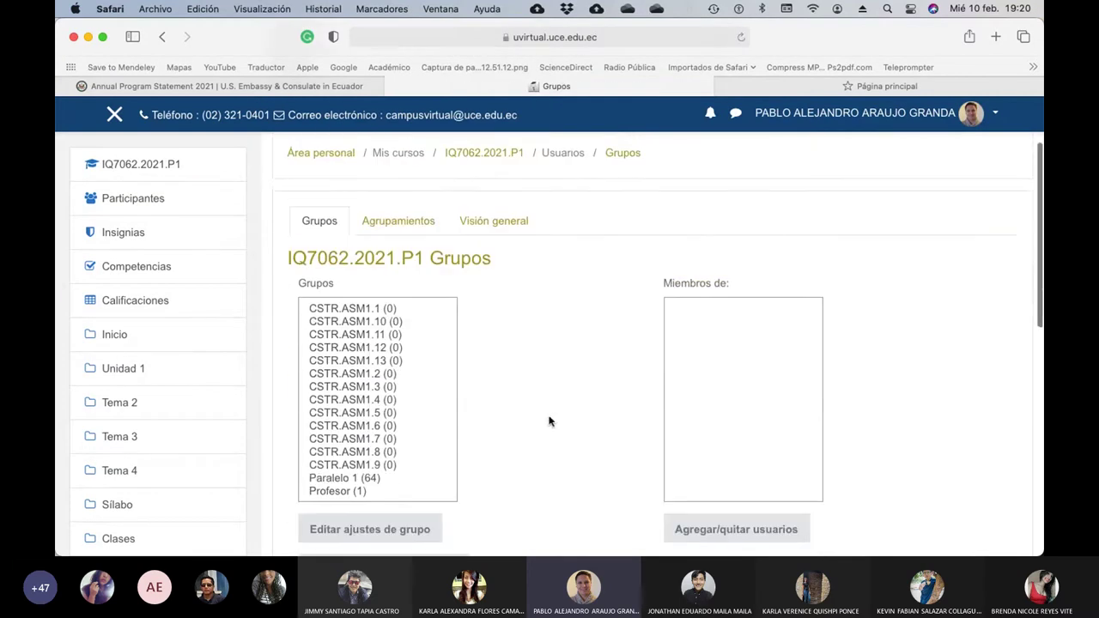
click(400, 284)
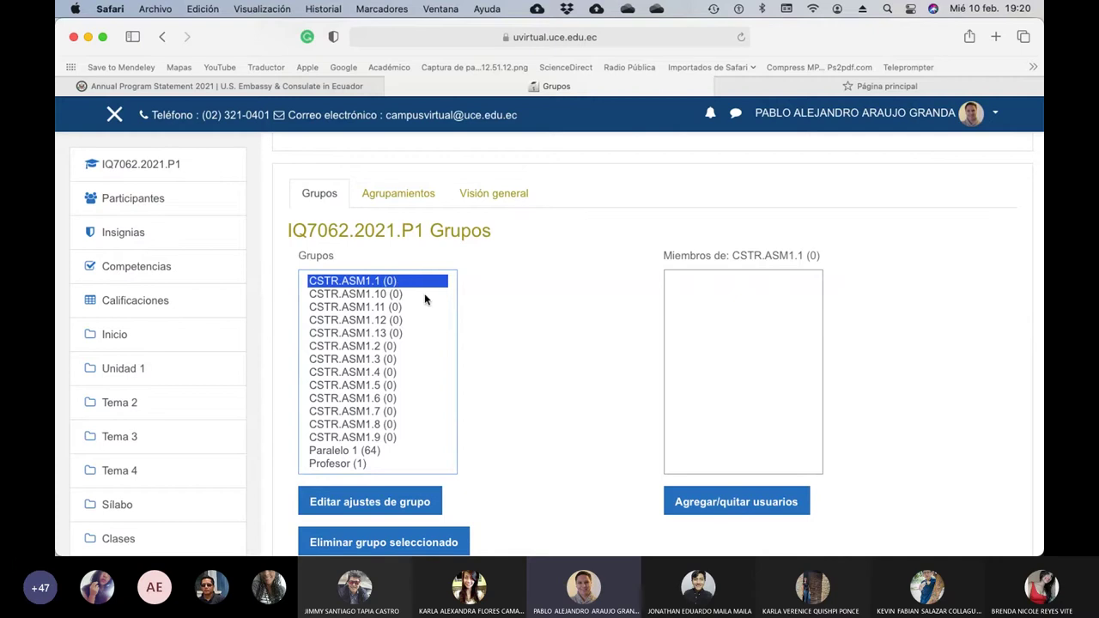
click(746, 510)
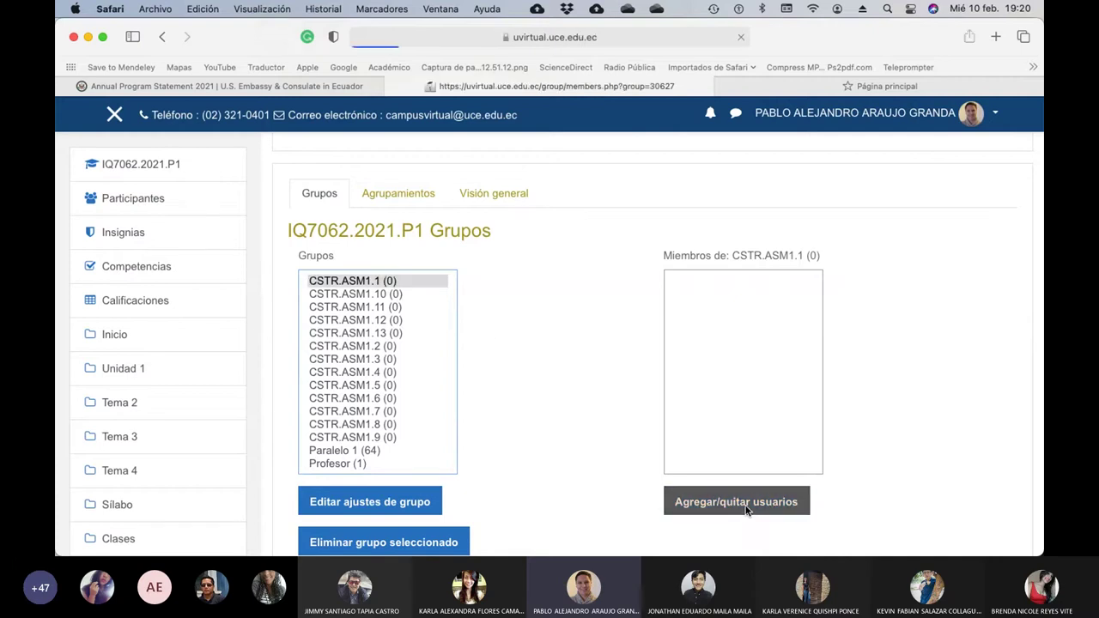
Step: Search the potential members by the first student's given name and add the second match to CSTR.ASM1.1
scroll(859, 429, down, 3)
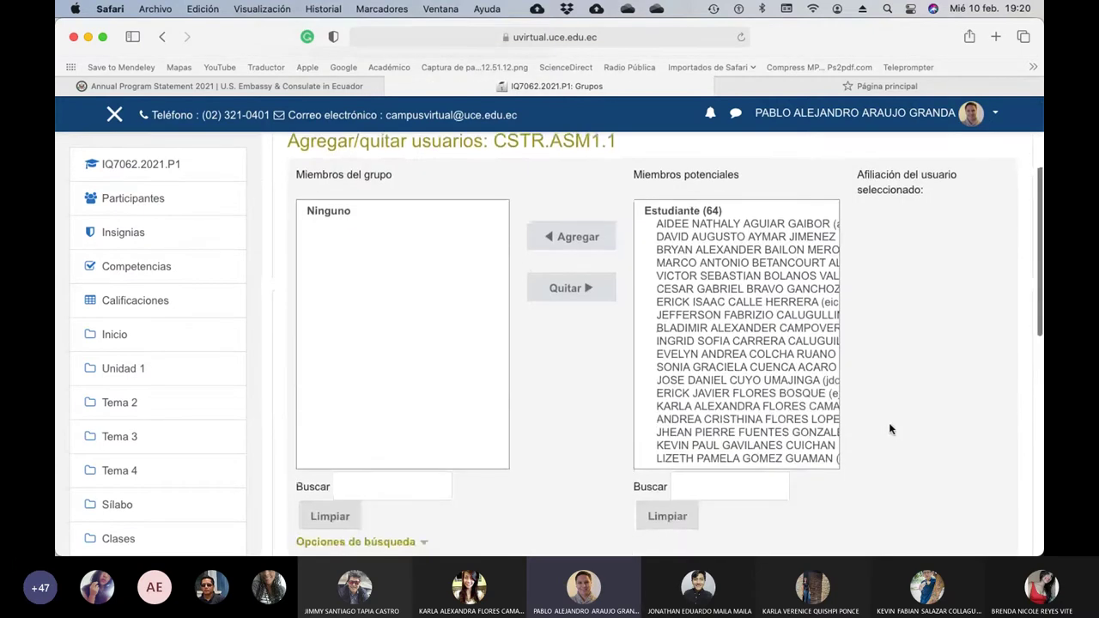
scroll(890, 430, down, 1)
click(736, 446)
scroll(737, 448, up, 1)
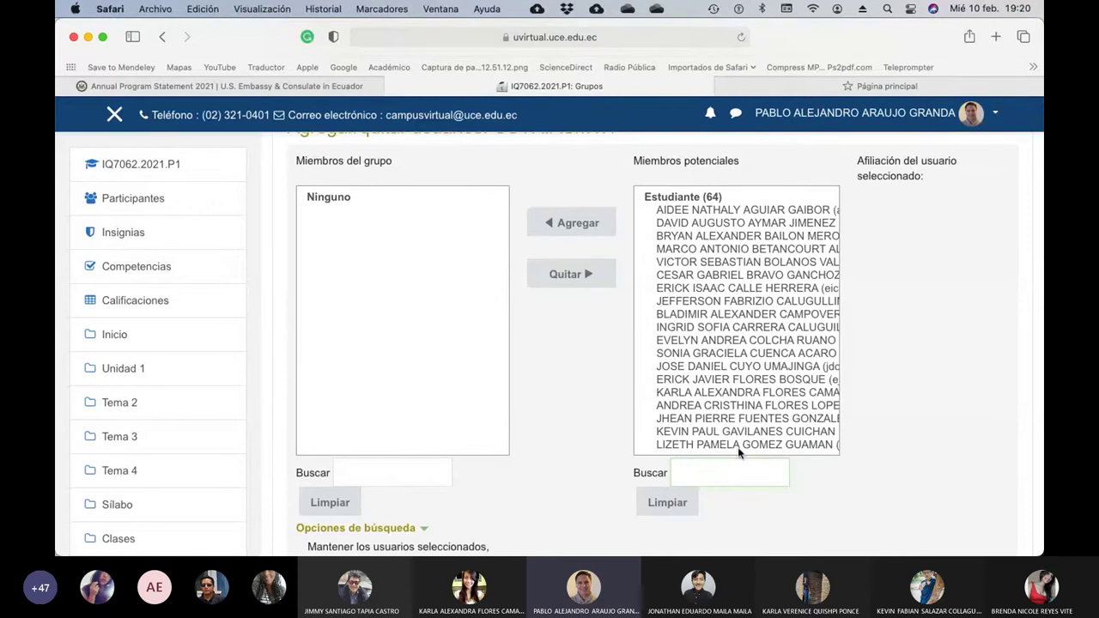
text(karla)
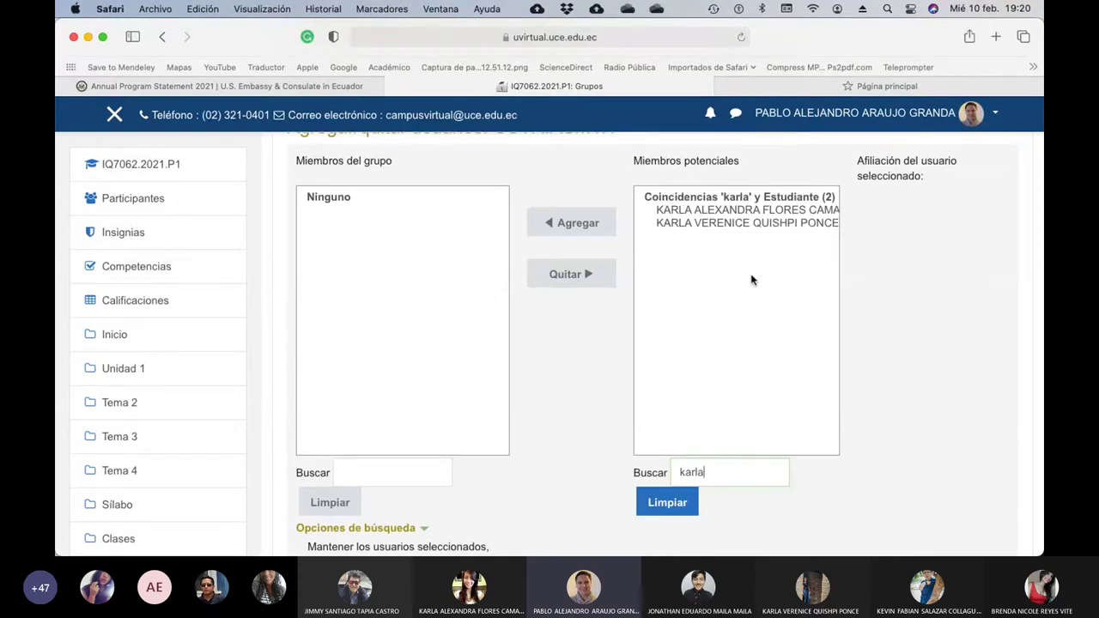
click(752, 222)
click(584, 223)
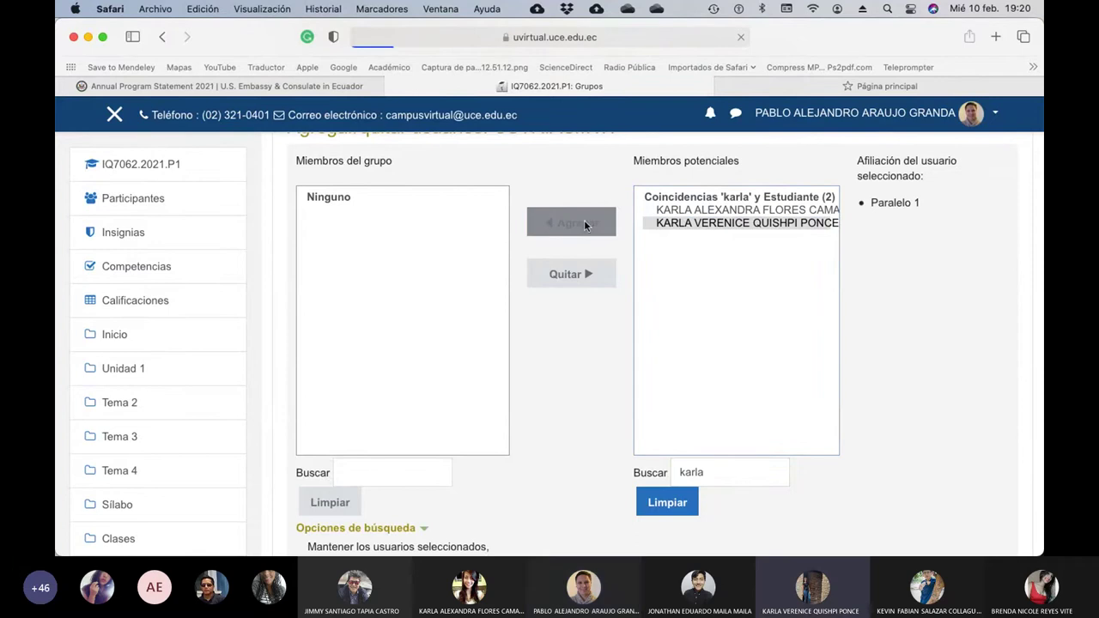
Step: Replace the potential-member search with the second student's surname and add the matching student to CSTR.ASM1.1
scroll(749, 409, down, 3)
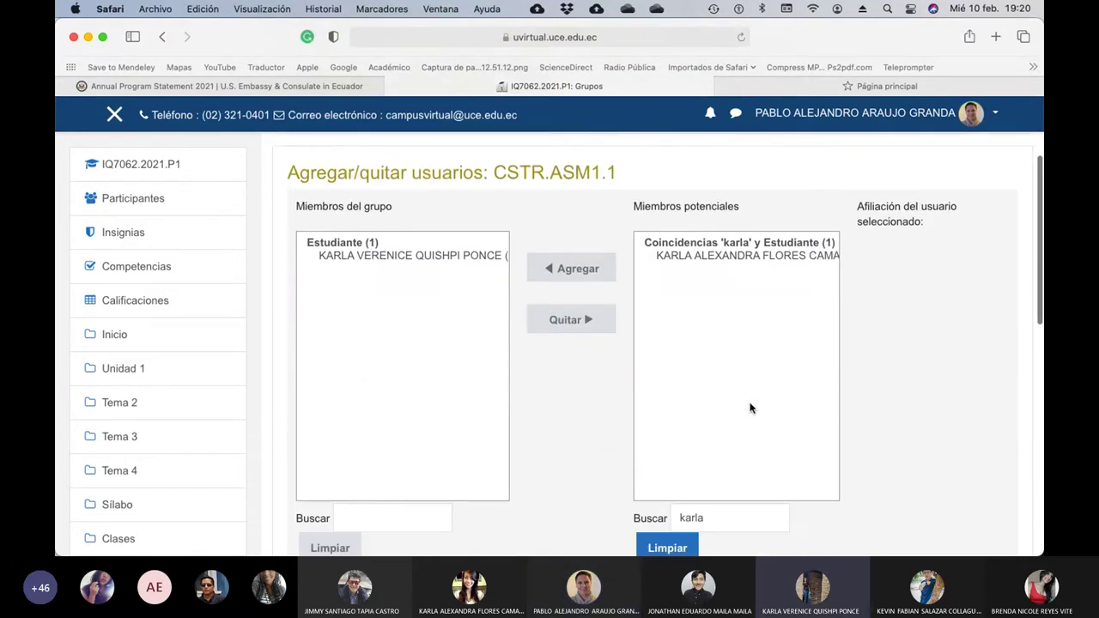
scroll(750, 409, down, 2)
click(740, 458)
key(BackSpace)
key(BackSpace)
key(BackSpace)
key(BackSpace)
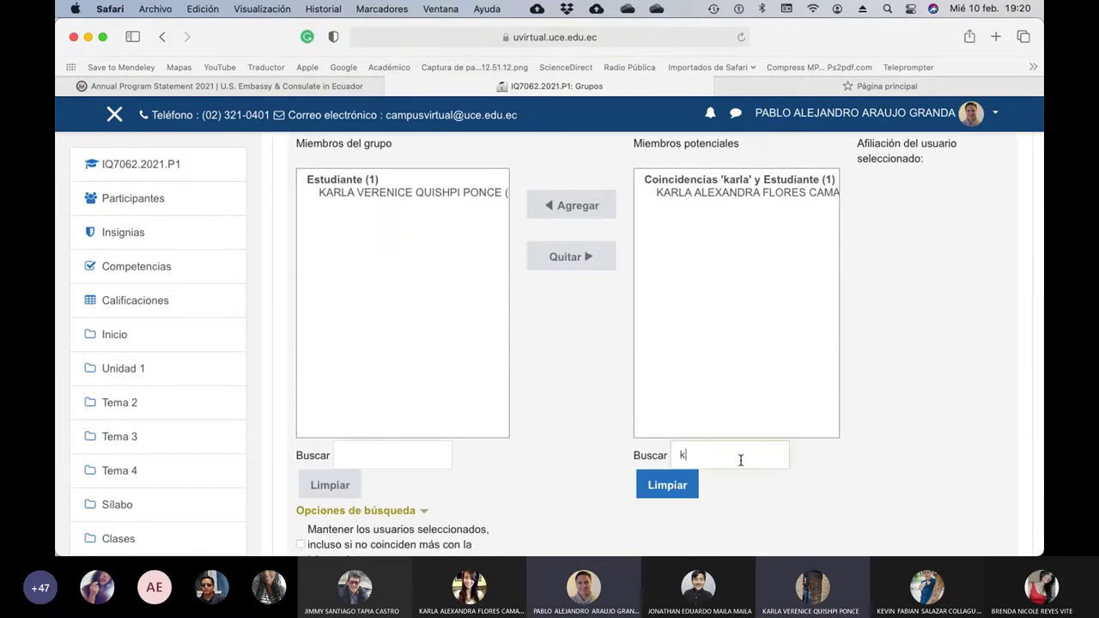
key(BackSpace)
text(pila)
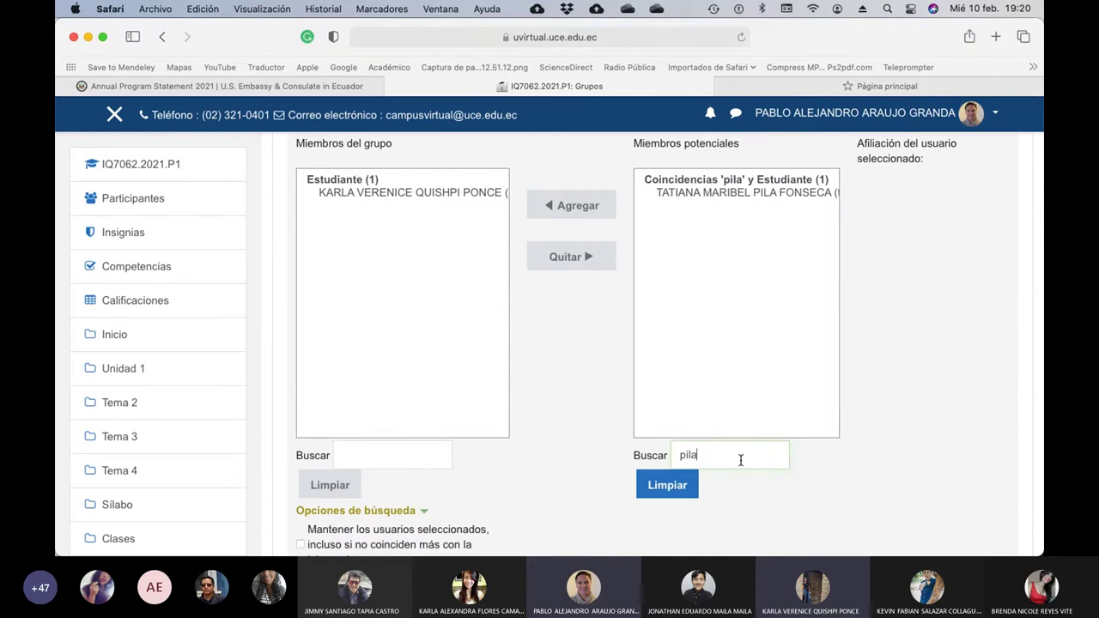
click(686, 198)
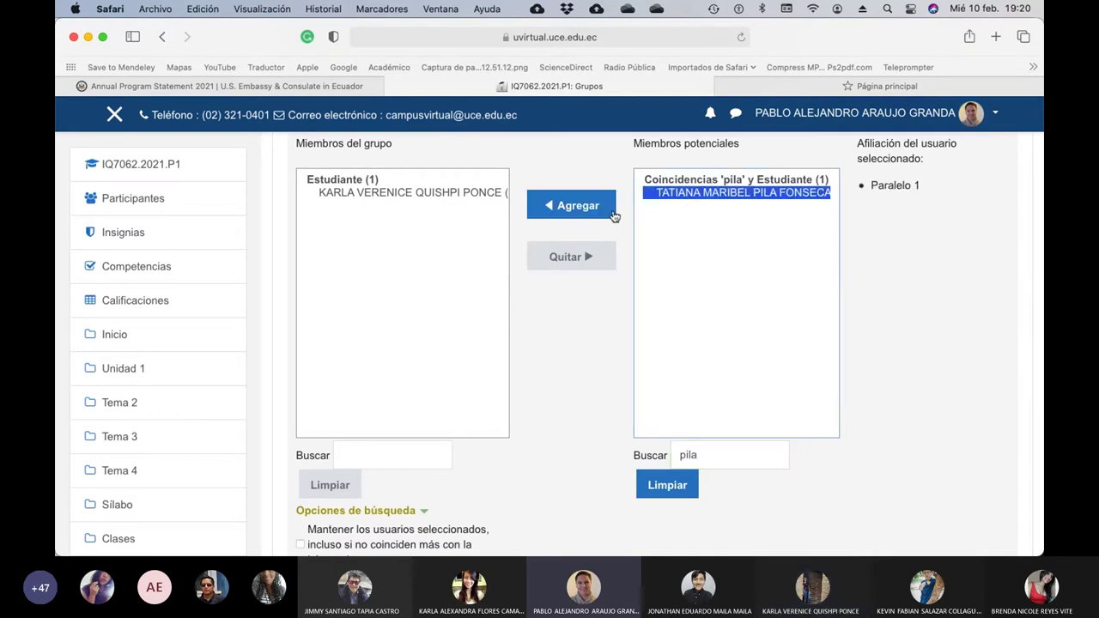
click(612, 212)
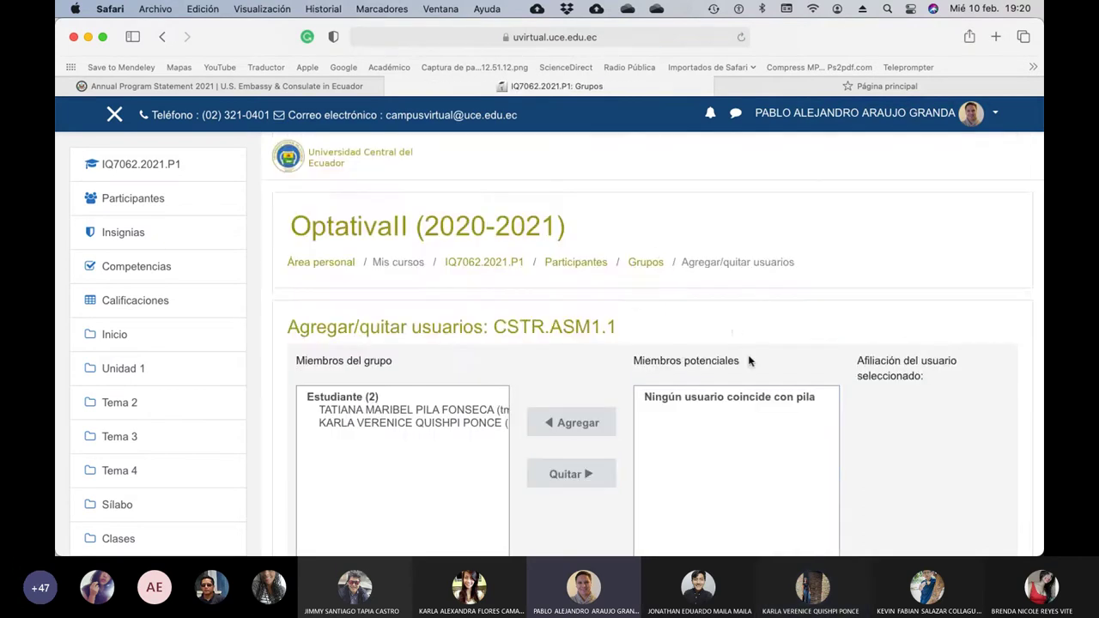
Step: Search the potential members by the third student's surname and add that student to CSTR.ASM1.1
scroll(748, 361, down, 5)
click(726, 434)
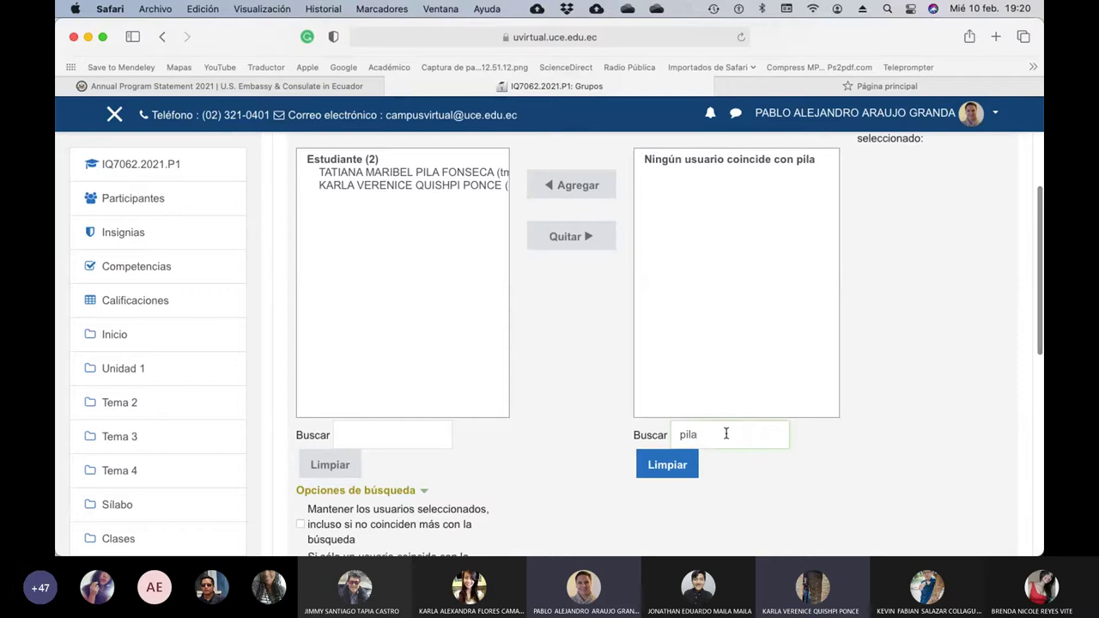
key(BackSpace)
key(BackSpace)
key(BackSpace)
key(BackSpace)
text(Tobar)
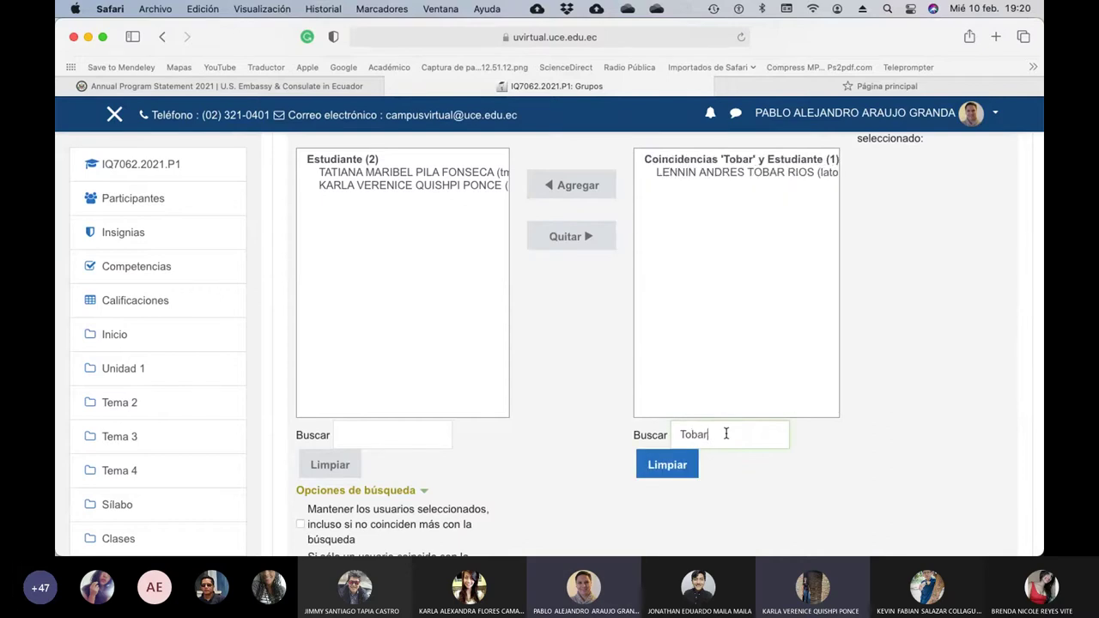
click(732, 174)
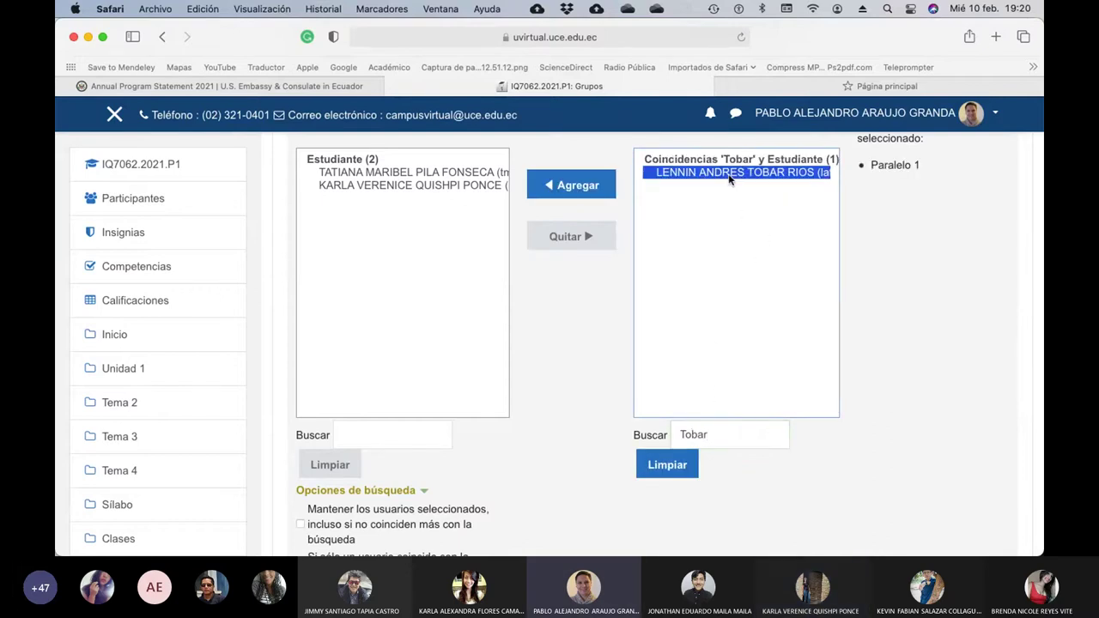
click(589, 180)
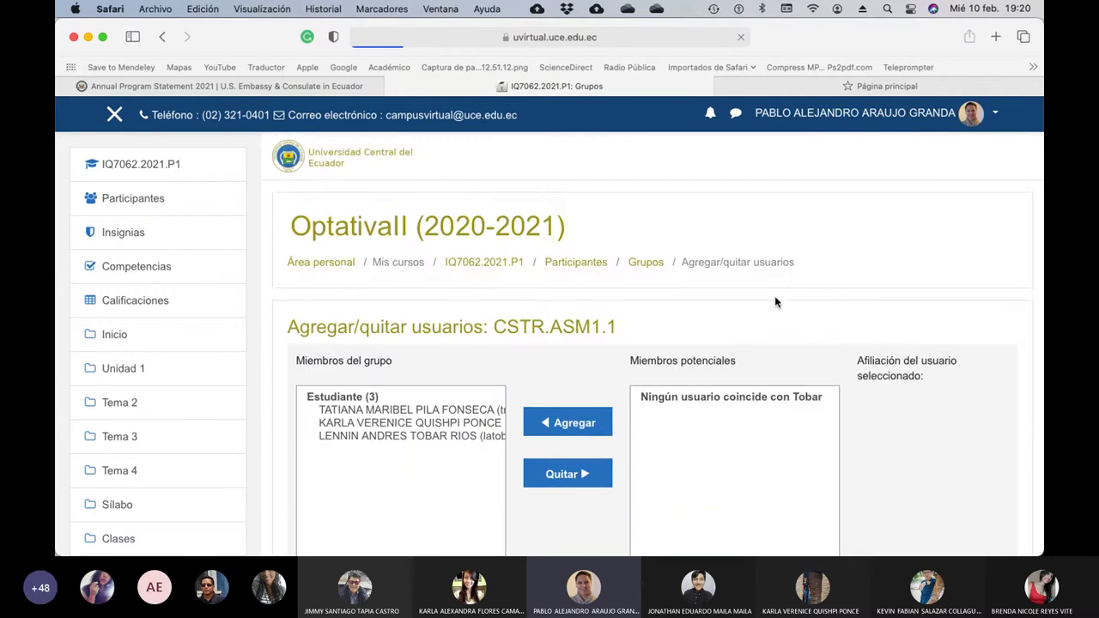
Step: Find the fourth student by the beginning of the surname and add that student to CSTR.ASM1.1
scroll(775, 296, down, 2)
click(739, 384)
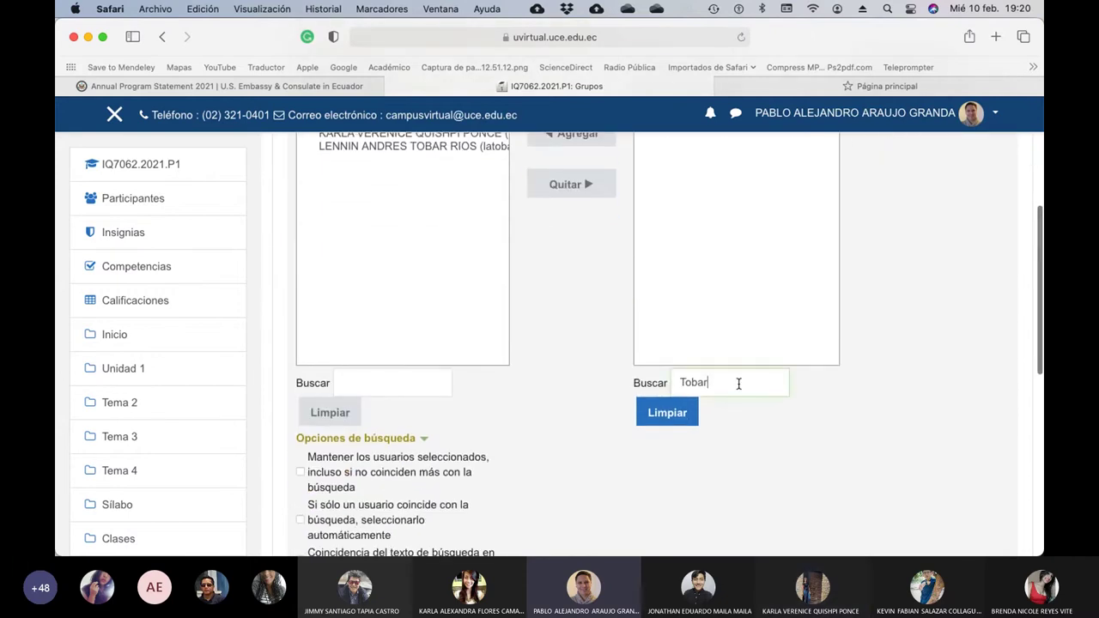
key(BackSpace)
key(BackSpace)
key(BackSpace)
key(BackSpace)
key(BackSpace)
text(guada)
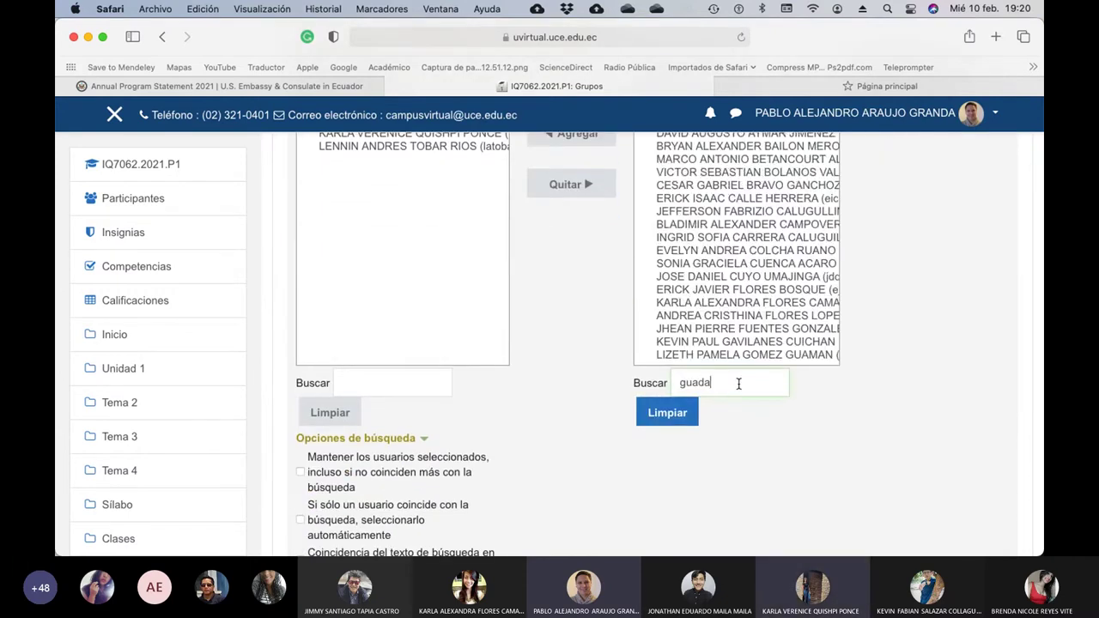
scroll(739, 384, up, 2)
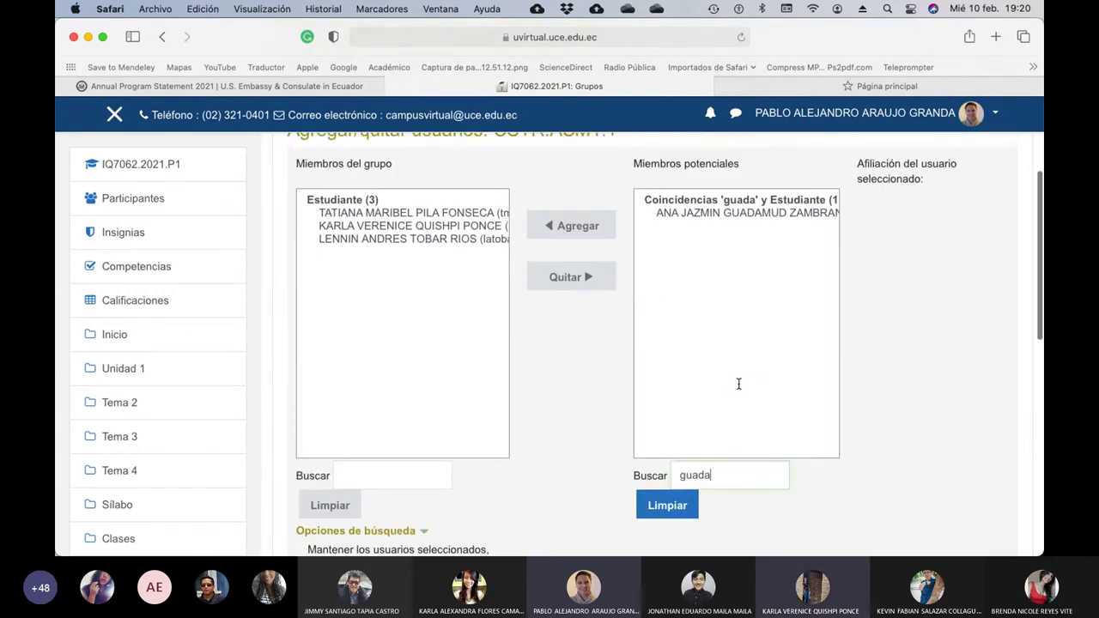
click(761, 216)
click(591, 225)
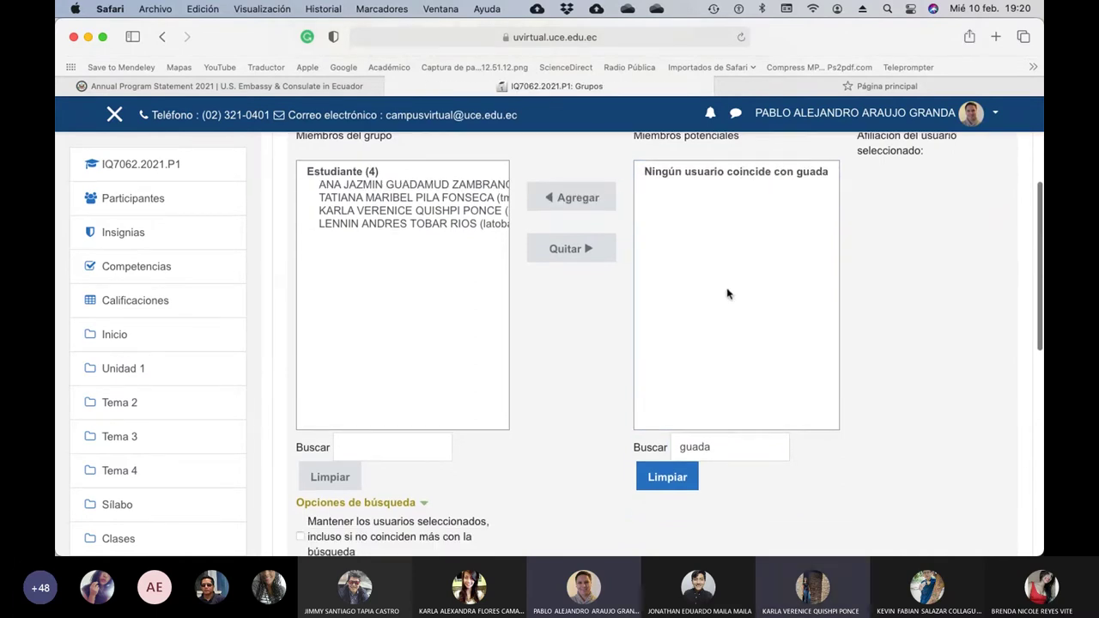
Step: Finish editing the members of CSTR.ASM1.1 and return to the course's group list
click(740, 446)
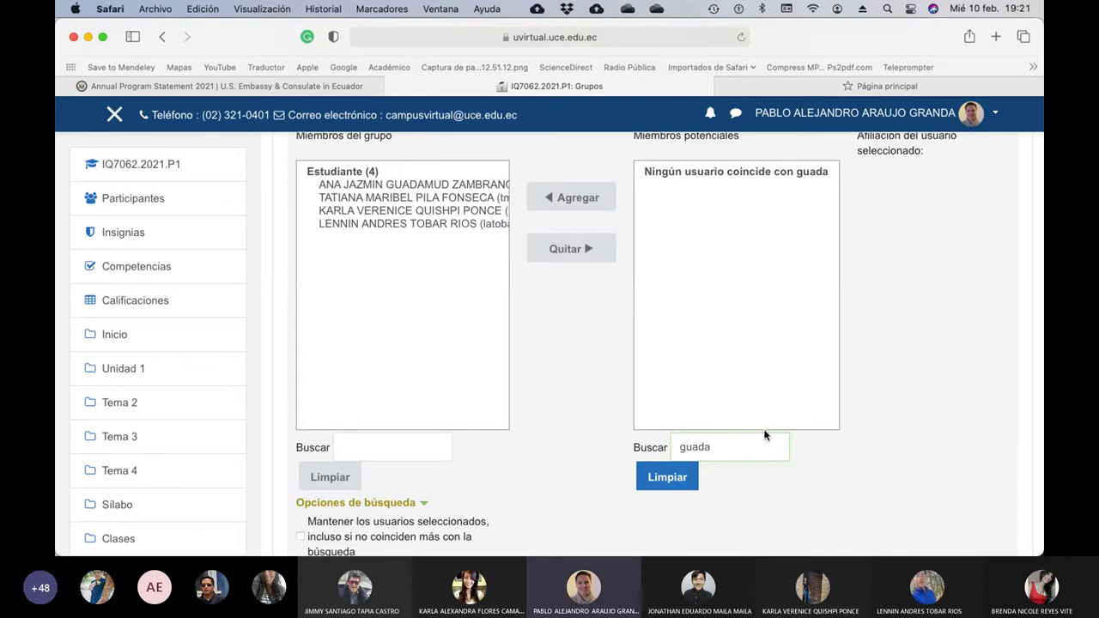
scroll(451, 434, down, 3)
scroll(458, 436, down, 2)
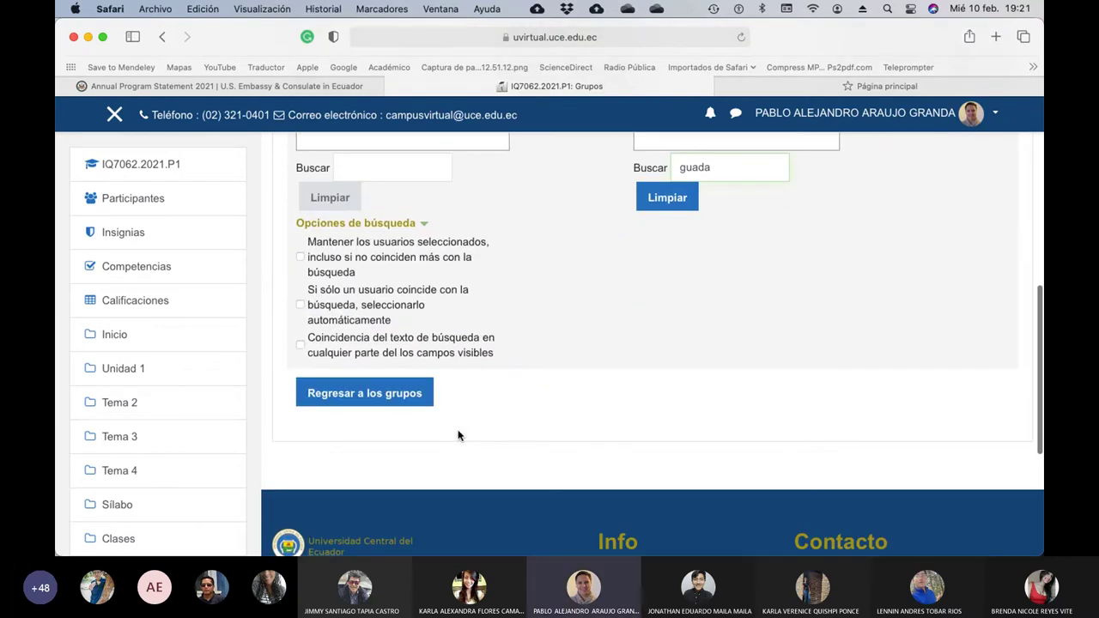
click(395, 400)
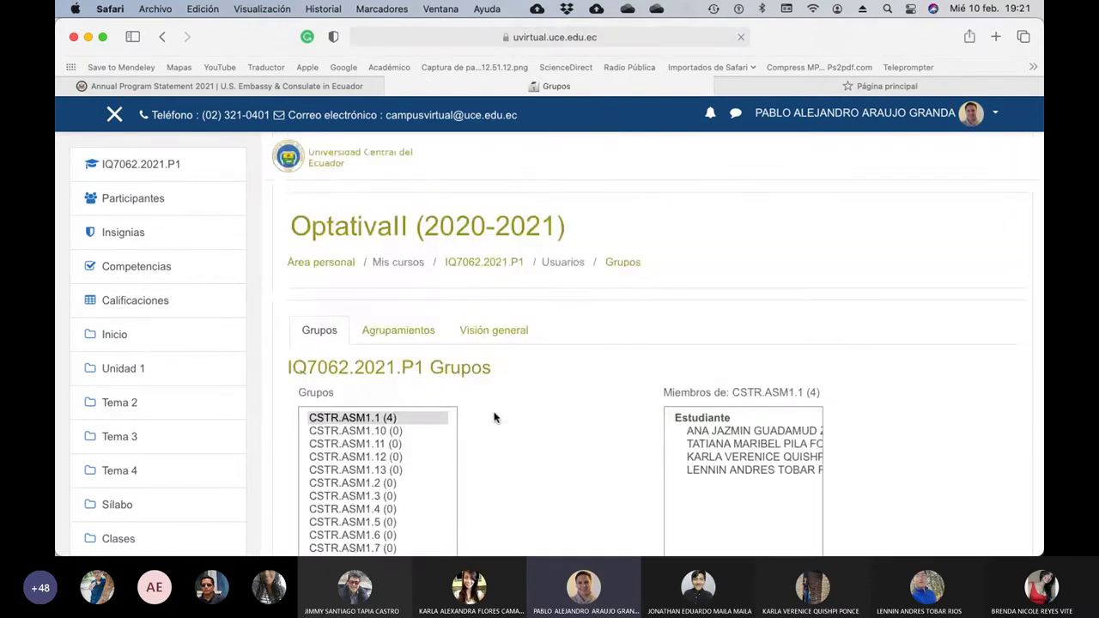
scroll(552, 413, down, 2)
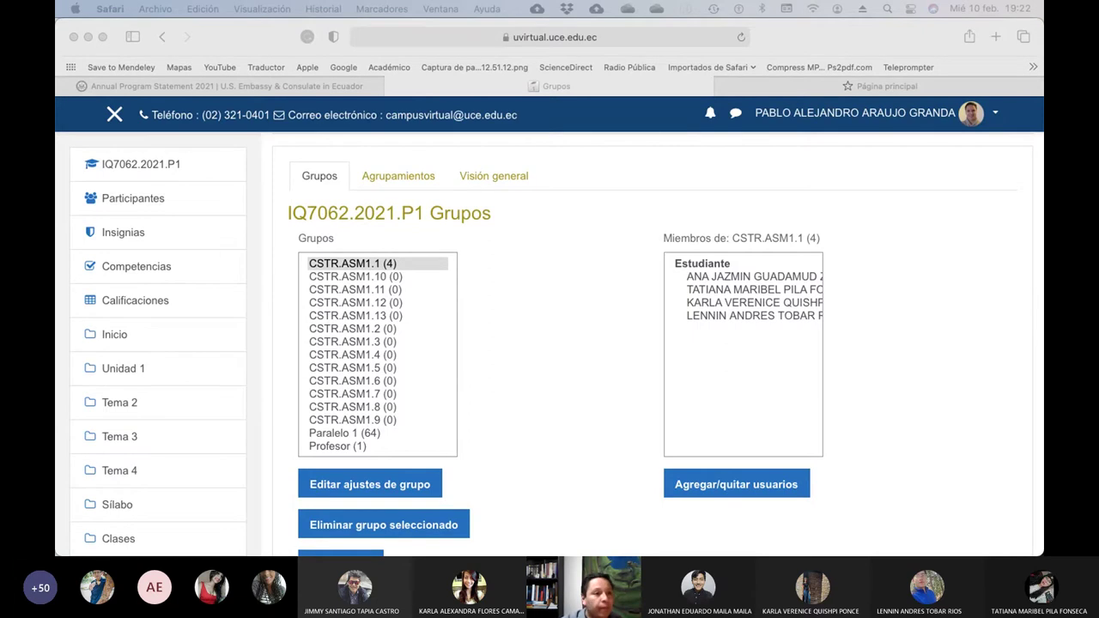
click(742, 38)
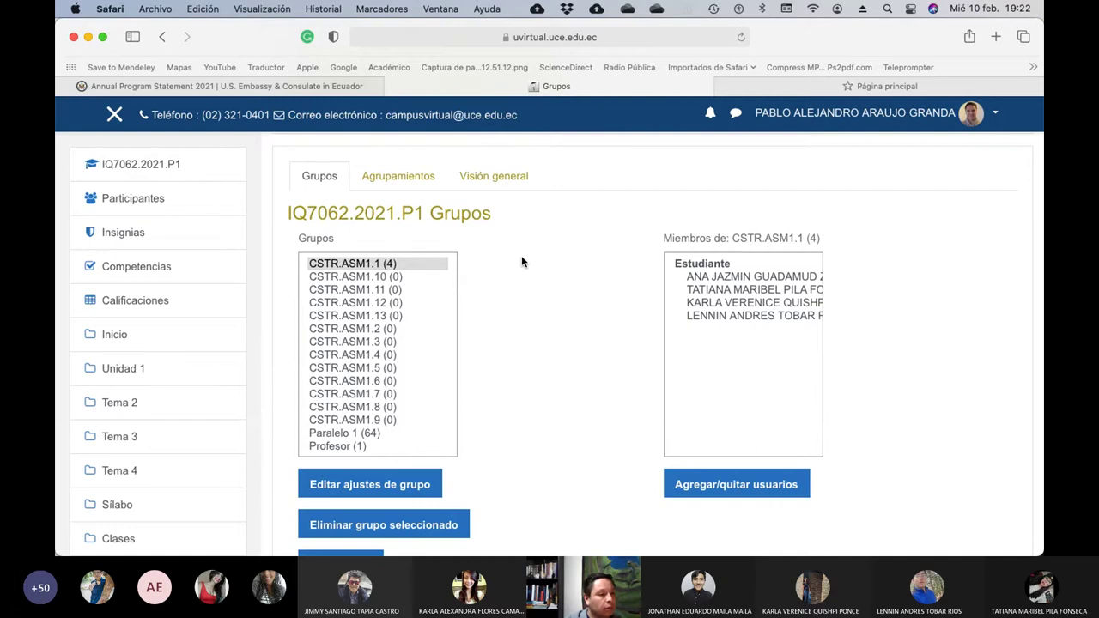
scroll(521, 359, up, 3)
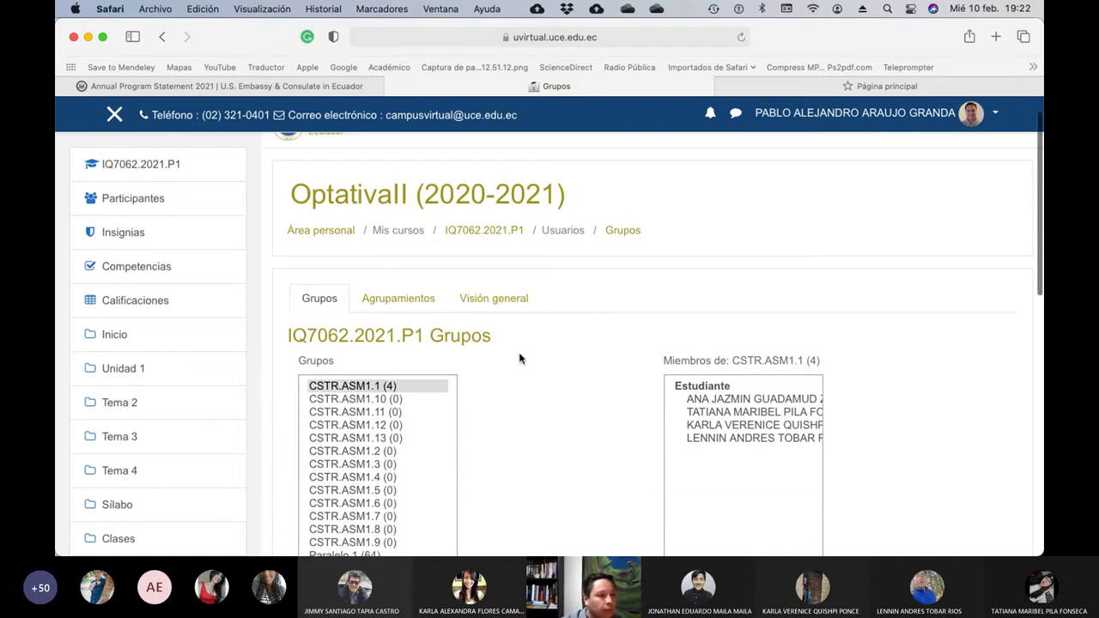
Step: Check the course's groupings and the groups assigned to CSTR.ASM1, and return to the course home page
click(429, 301)
scroll(533, 353, down, 3)
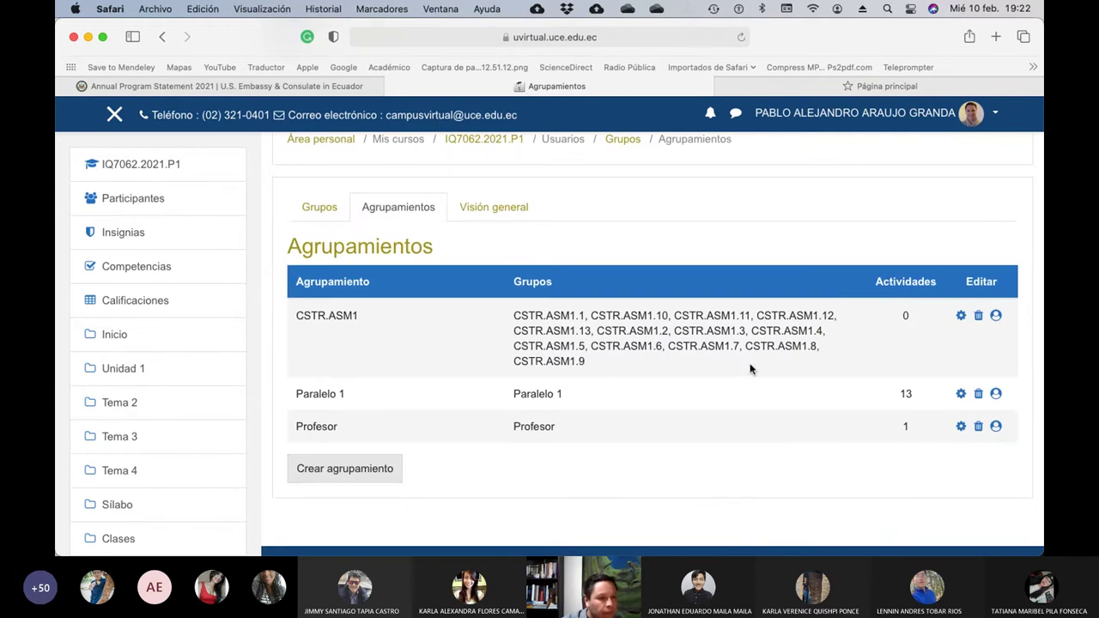
scroll(751, 370, up, 3)
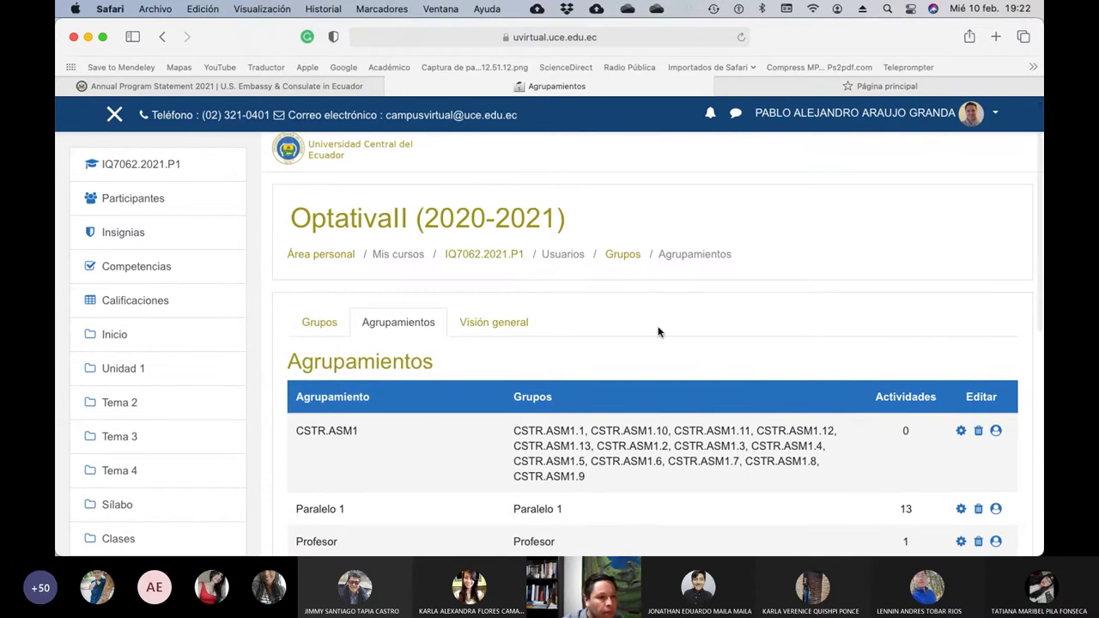
click(478, 256)
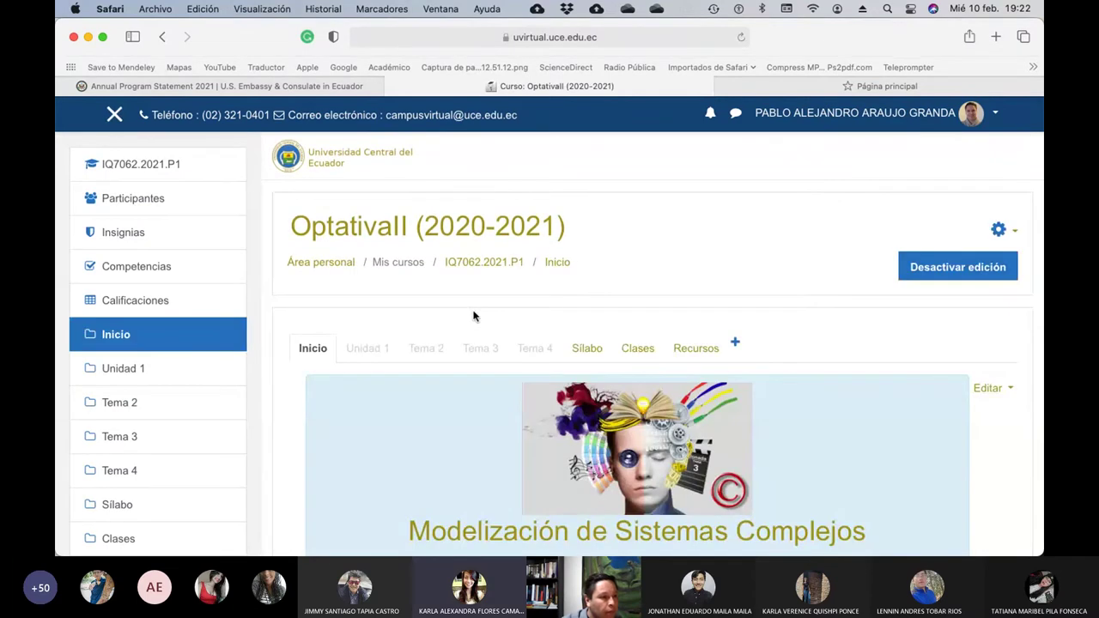
Step: Look through the course's role permissions from the participants' administration options and return to the course home page
click(153, 202)
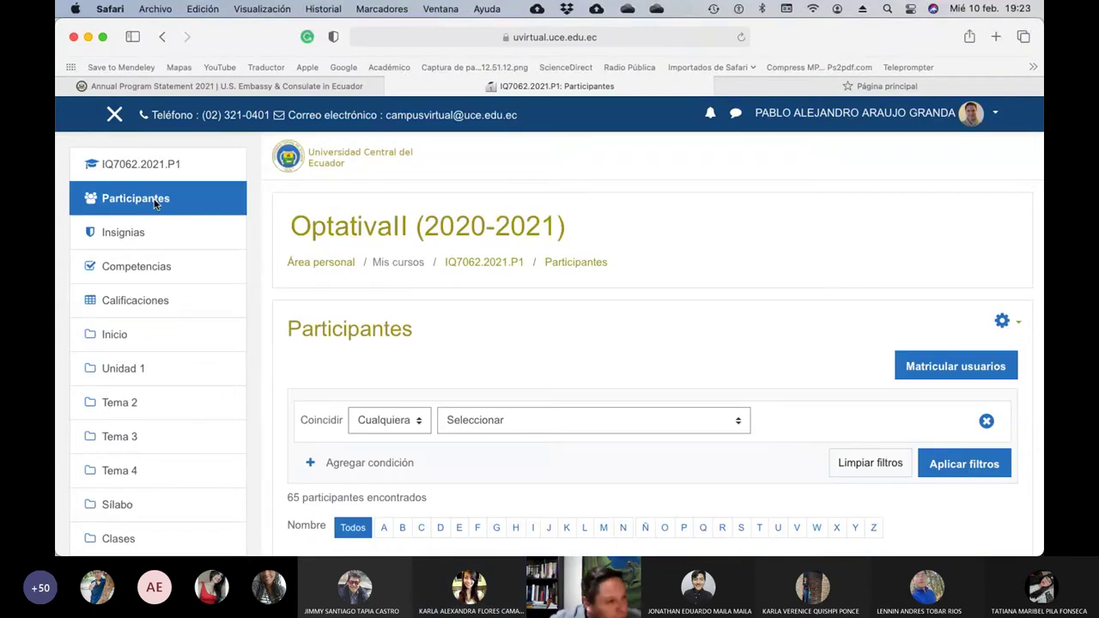
click(1002, 323)
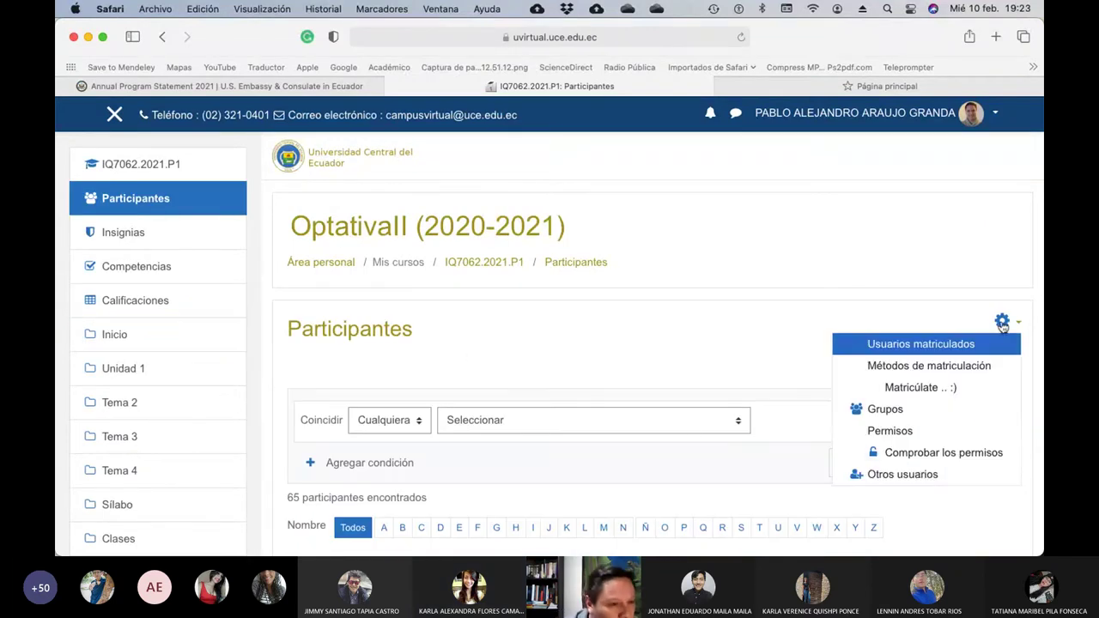
click(894, 432)
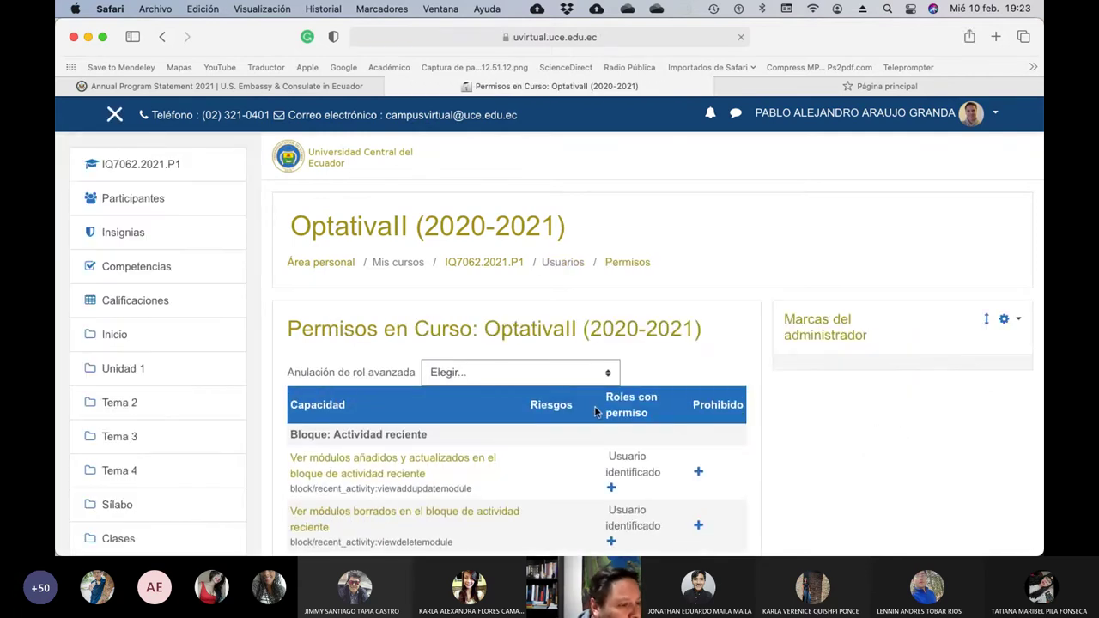
scroll(595, 413, down, 5)
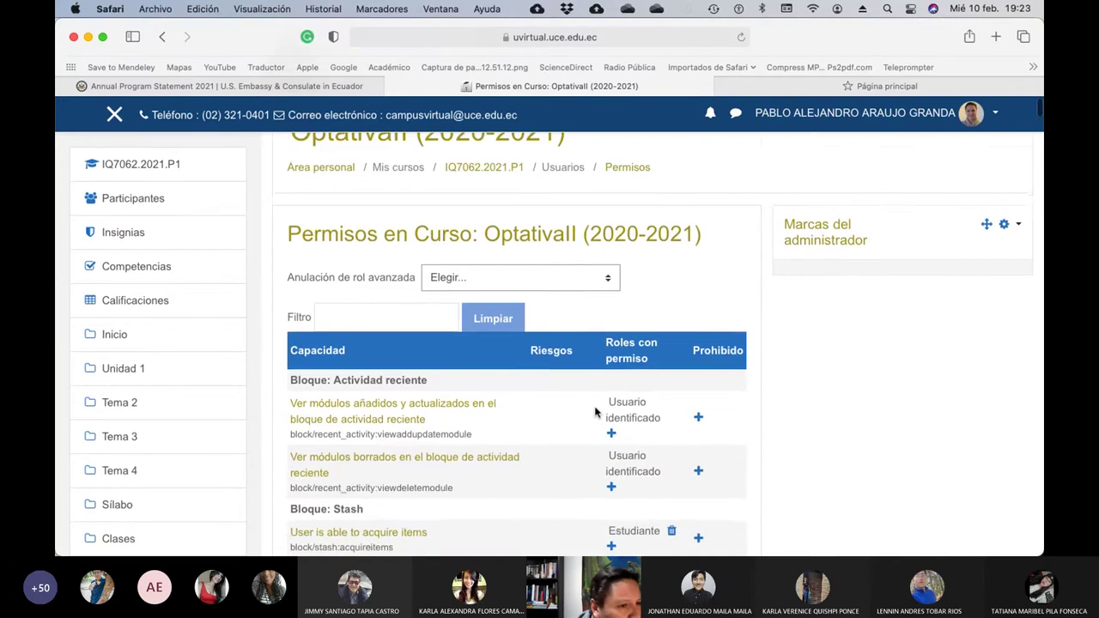
scroll(595, 414, down, 3)
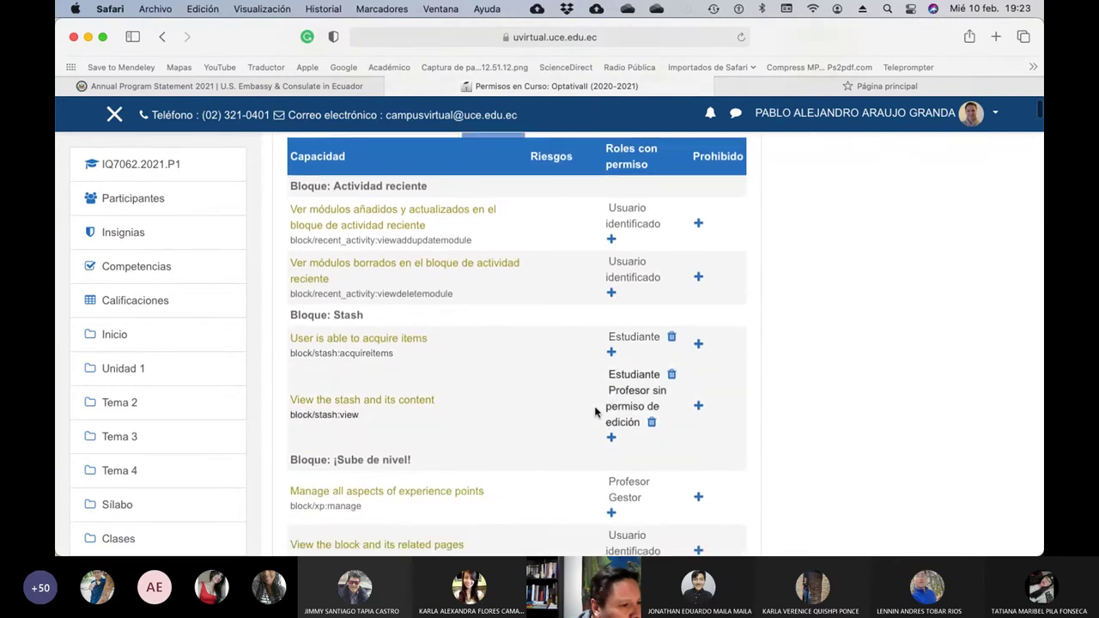
scroll(596, 414, down, 3)
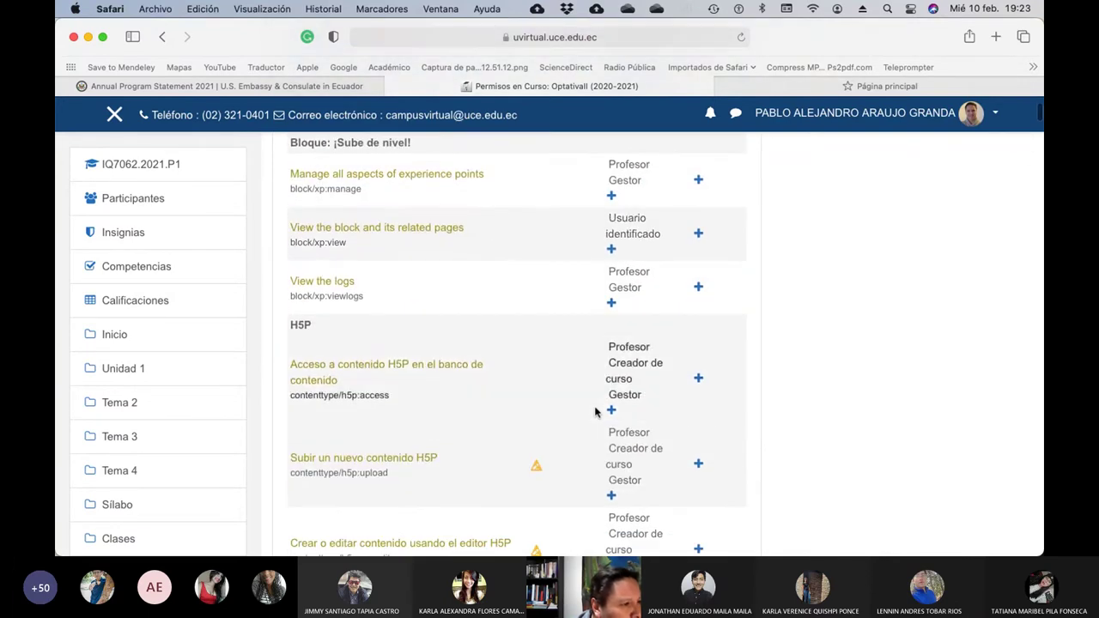
scroll(595, 413, up, 15)
click(509, 265)
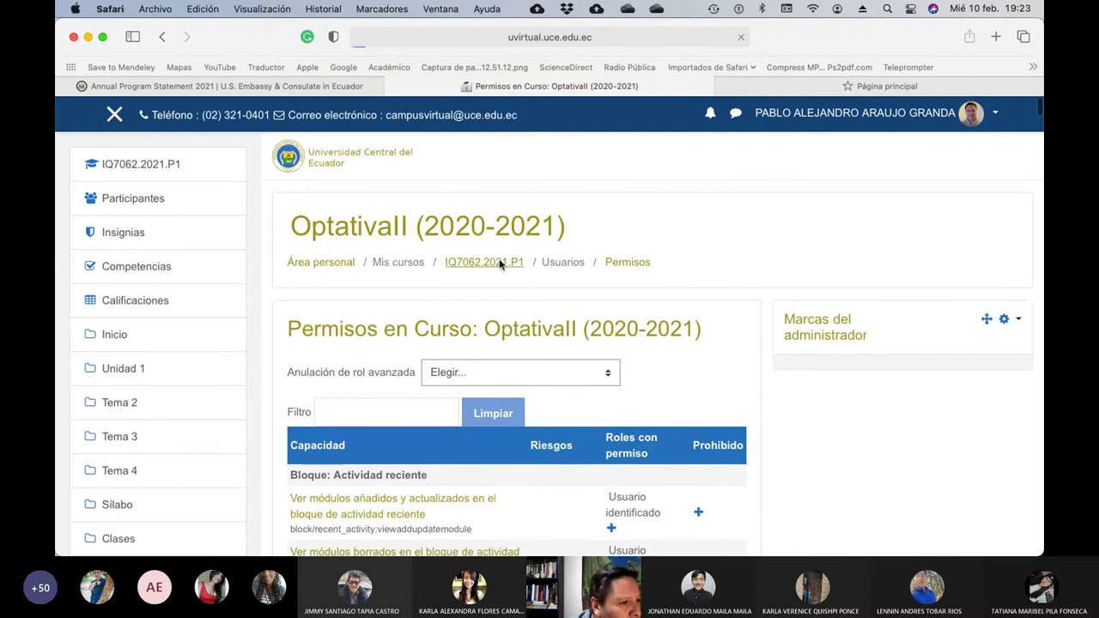
Step: Go back to the course participants and open the enrolment methods
click(144, 200)
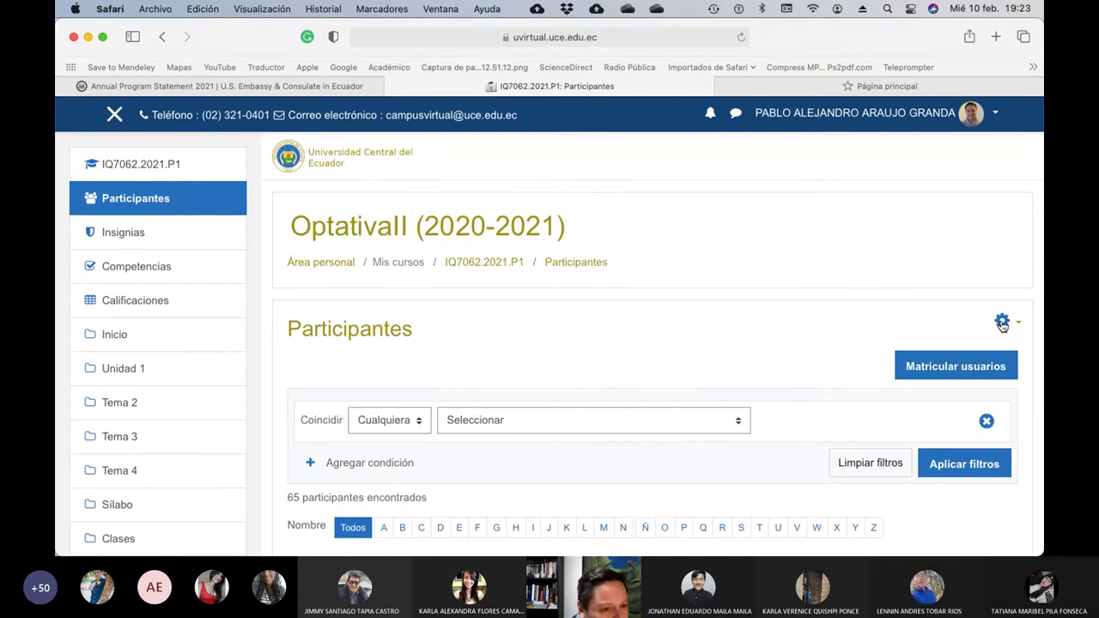
click(1003, 324)
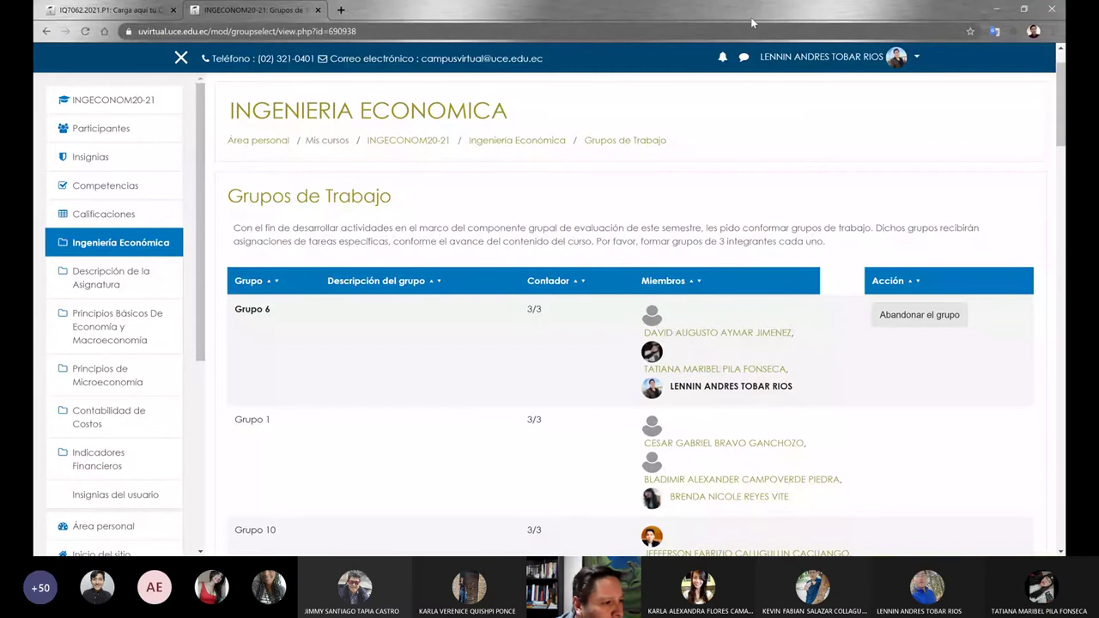
Step: Examine the Grupos de Trabajo group-selection activity in the INGENIERIA ECONOMICA course on the student's shared screen
click(517, 140)
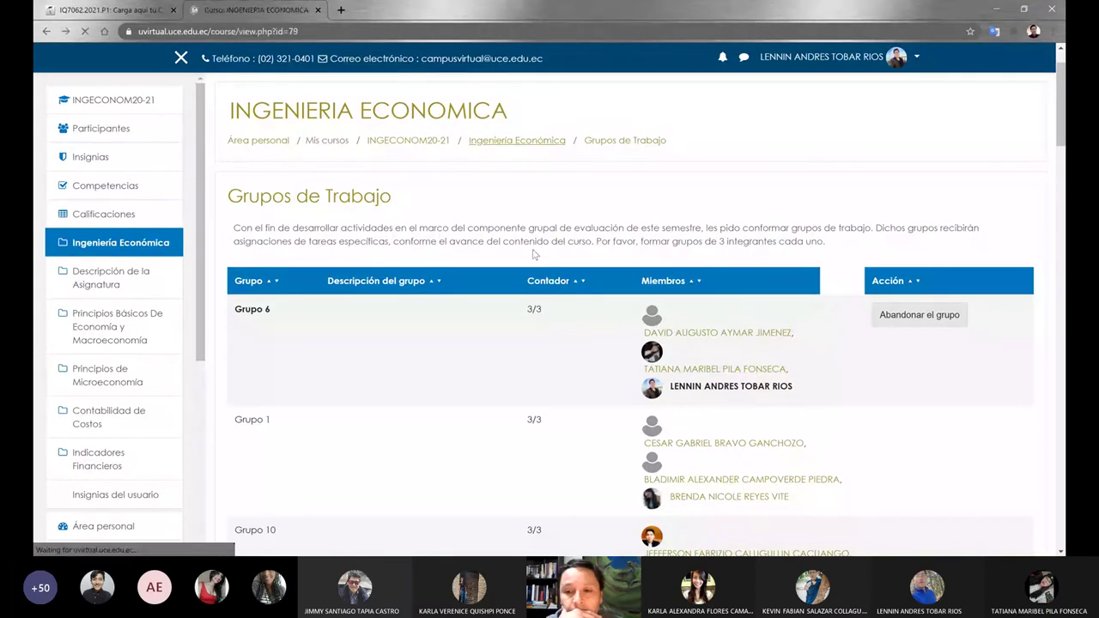
scroll(362, 335, down, 2)
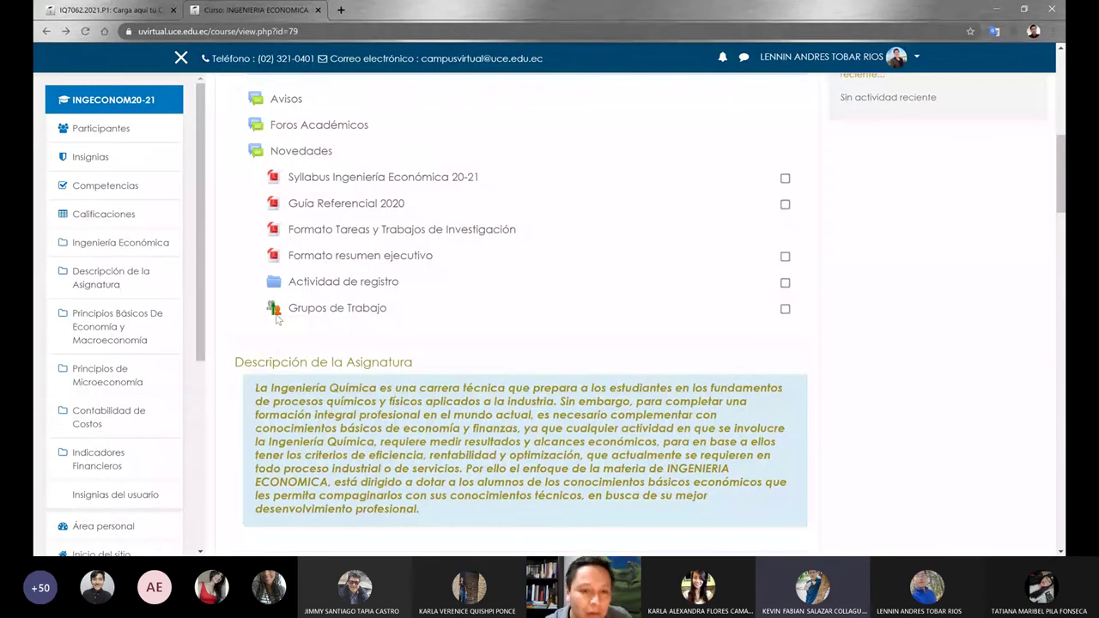
click(331, 315)
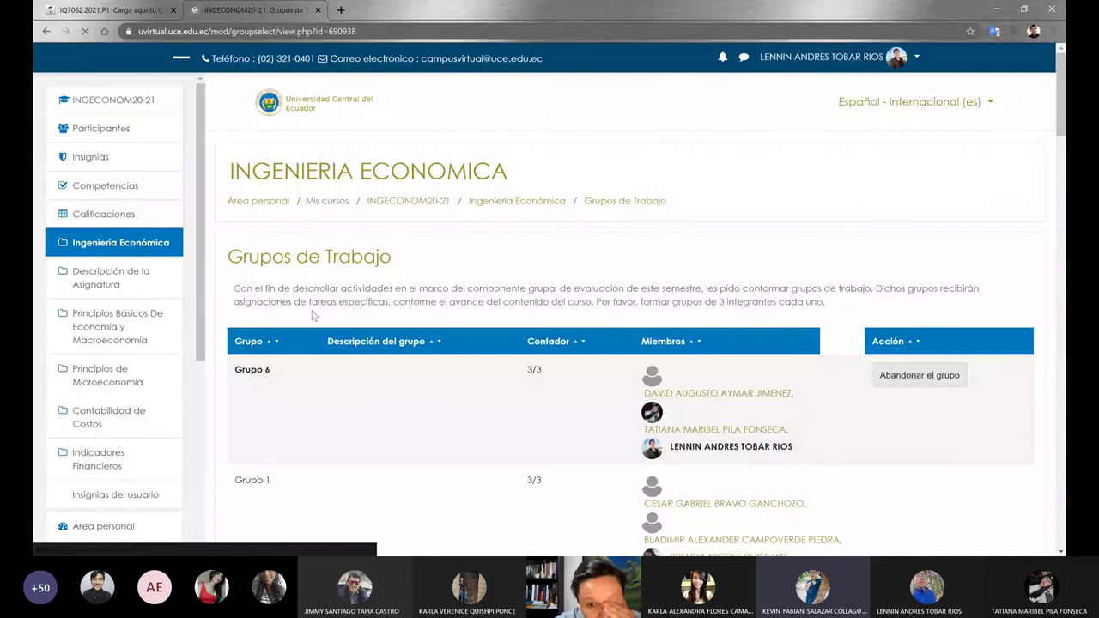
scroll(736, 285, down, 3)
scroll(736, 284, down, 3)
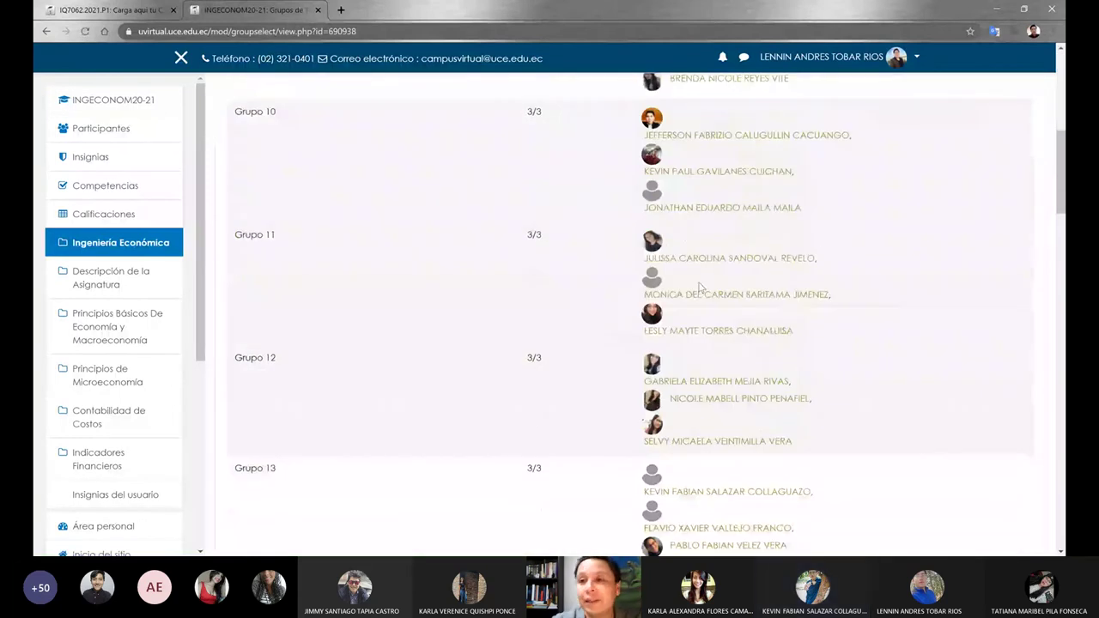
scroll(700, 288, up, 5)
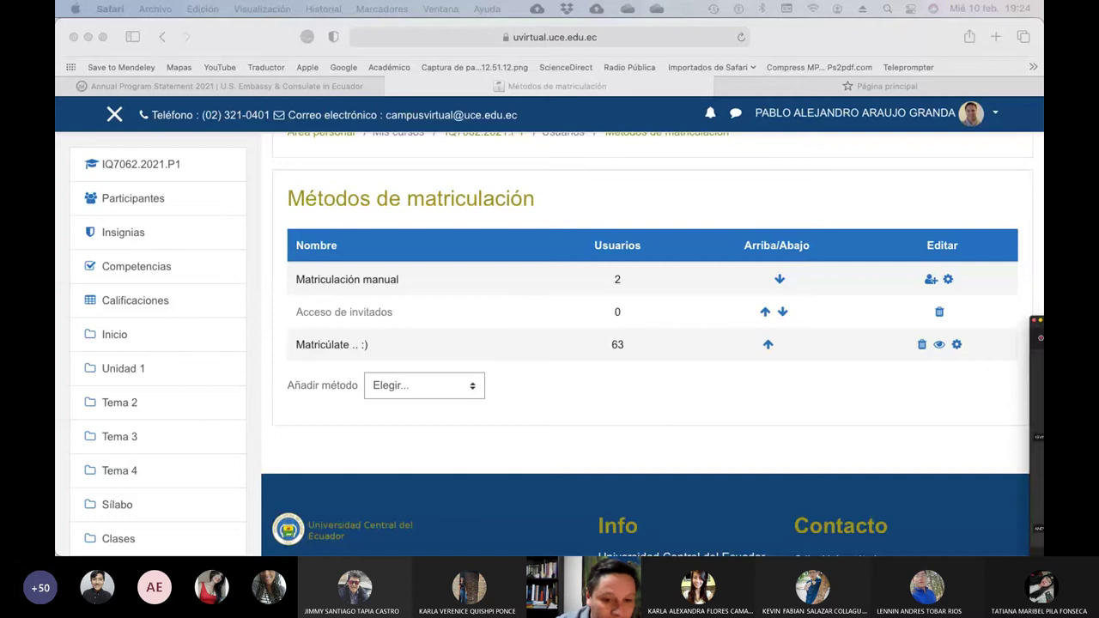
Step: Return to the IQ7062.2021.P1 course page and start adding an Auto-selección de grupo activity in the Inicio section
scroll(314, 261, up, 3)
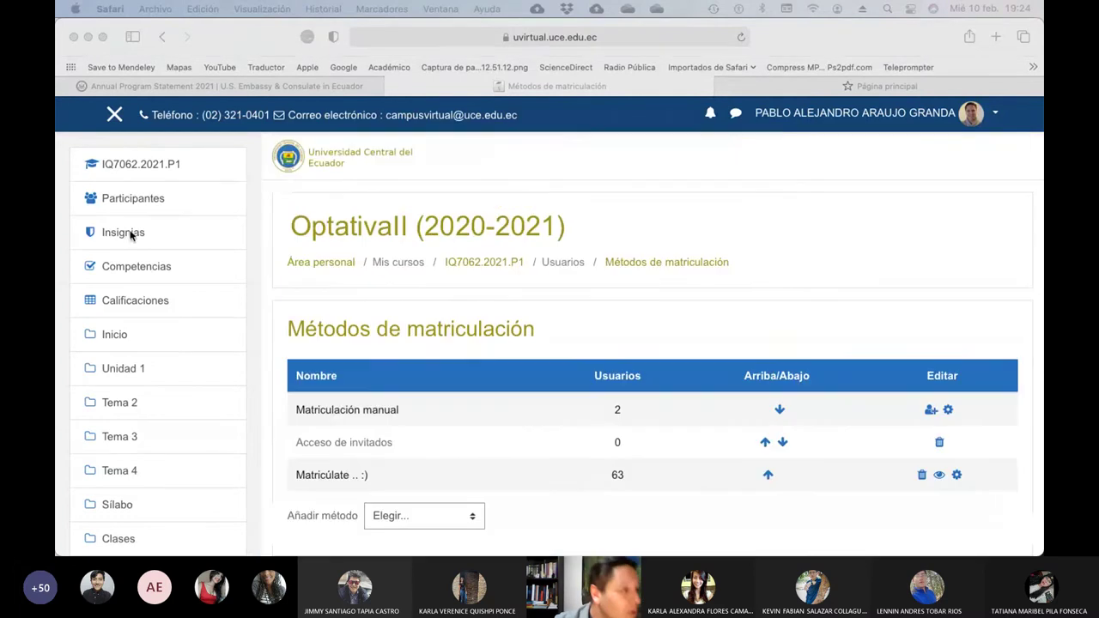
click(480, 265)
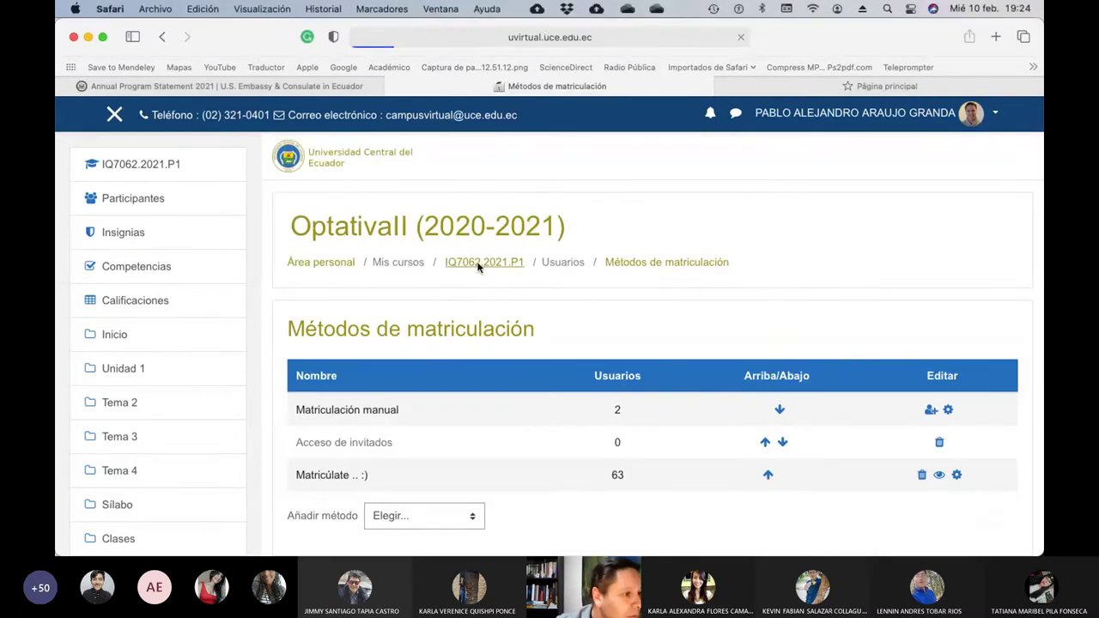
scroll(605, 333, down, 5)
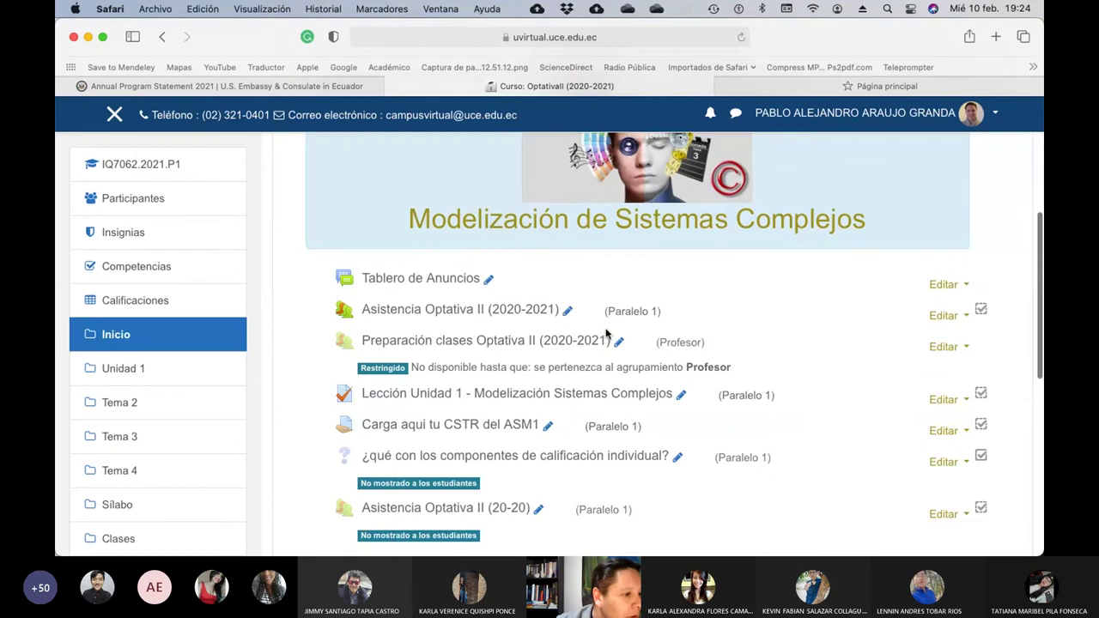
scroll(682, 338, down, 3)
click(924, 391)
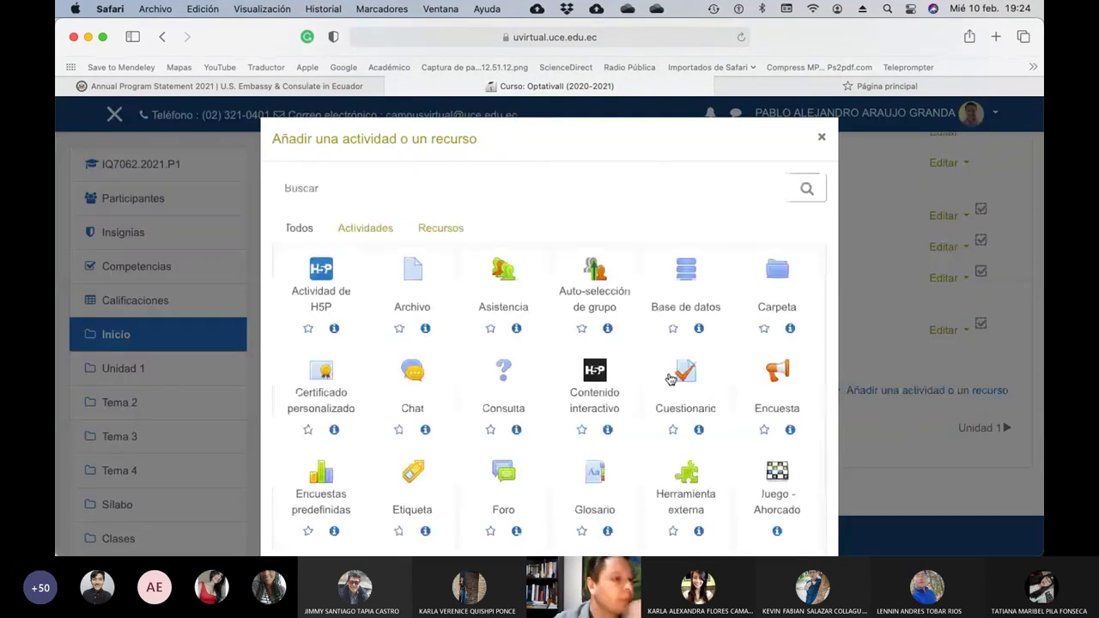
click(595, 273)
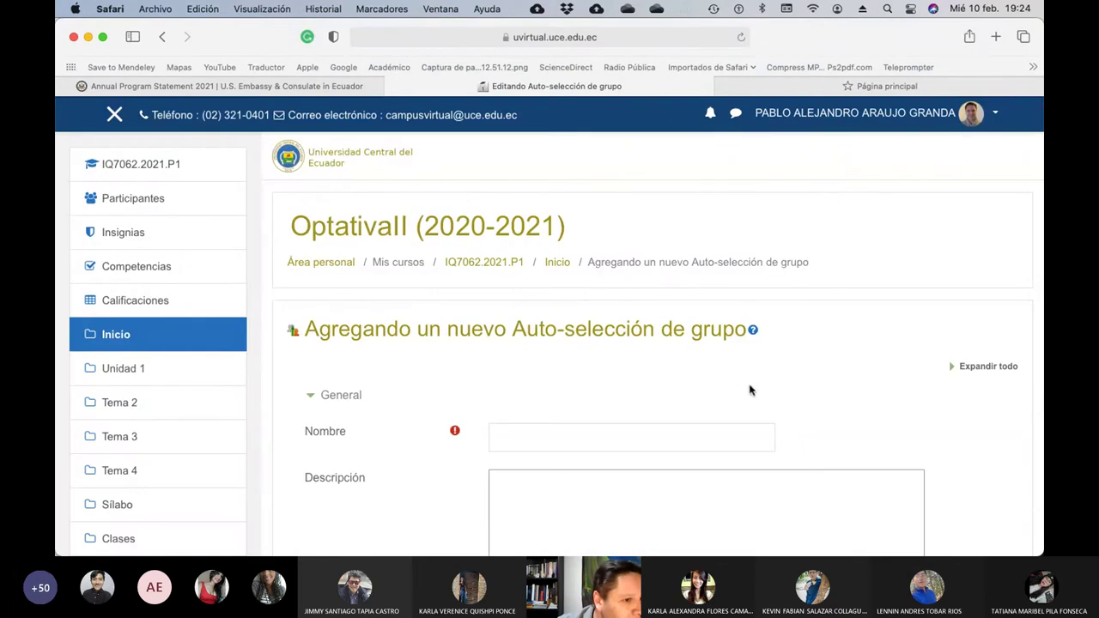
Step: Expand all settings of the new group self-selection activity and name it "Unete al grupo"
scroll(748, 387, down, 5)
scroll(902, 283, up, 3)
scroll(889, 332, up, 1)
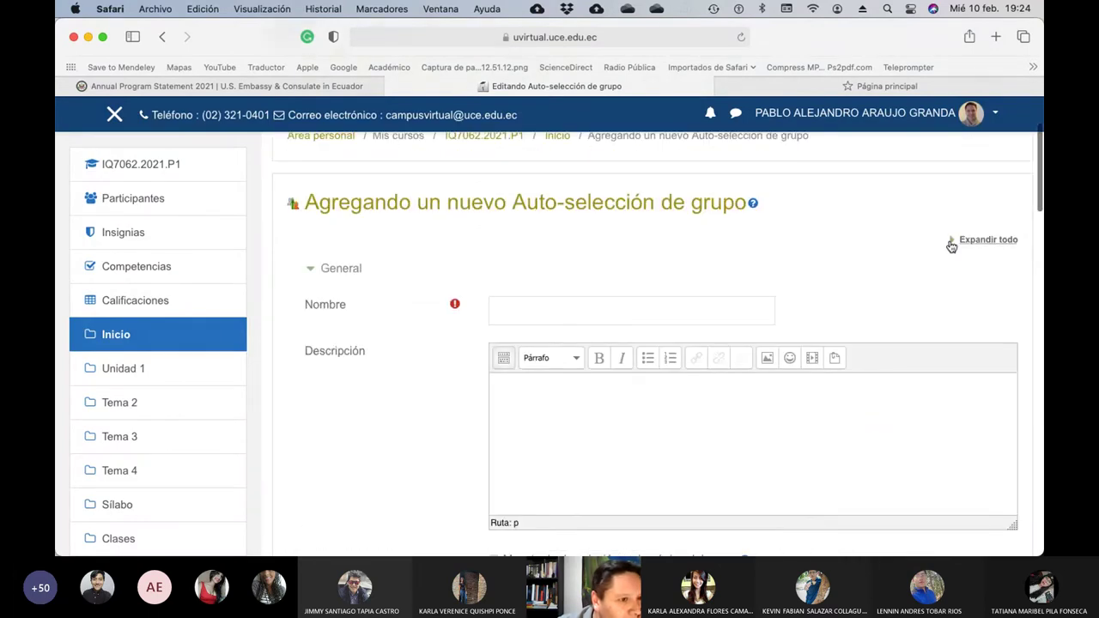
click(952, 239)
click(590, 313)
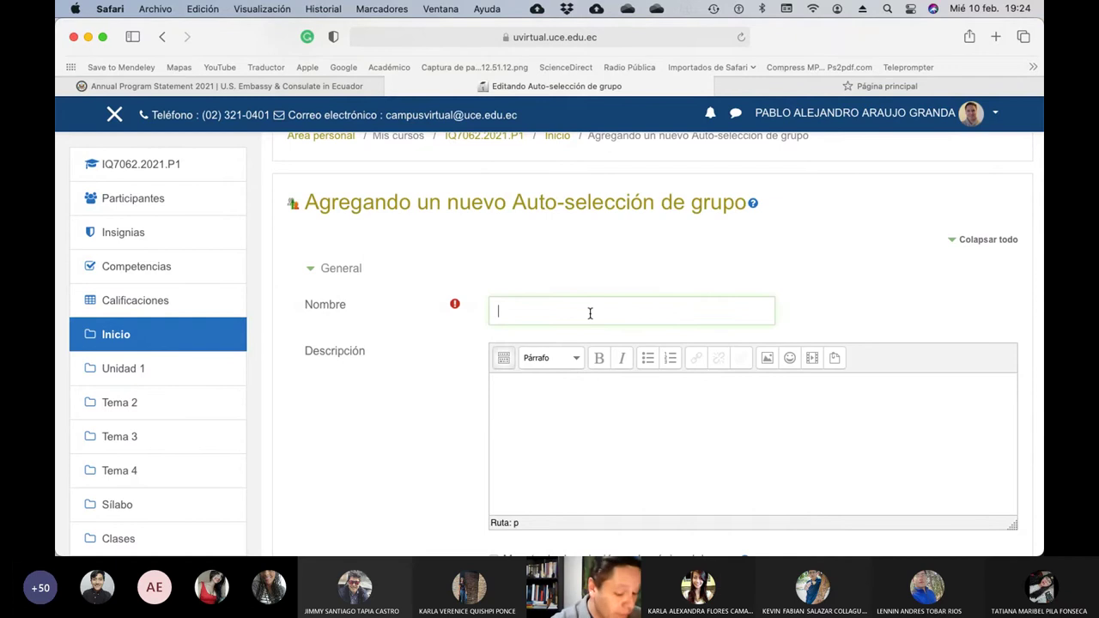
text(Ulnete)
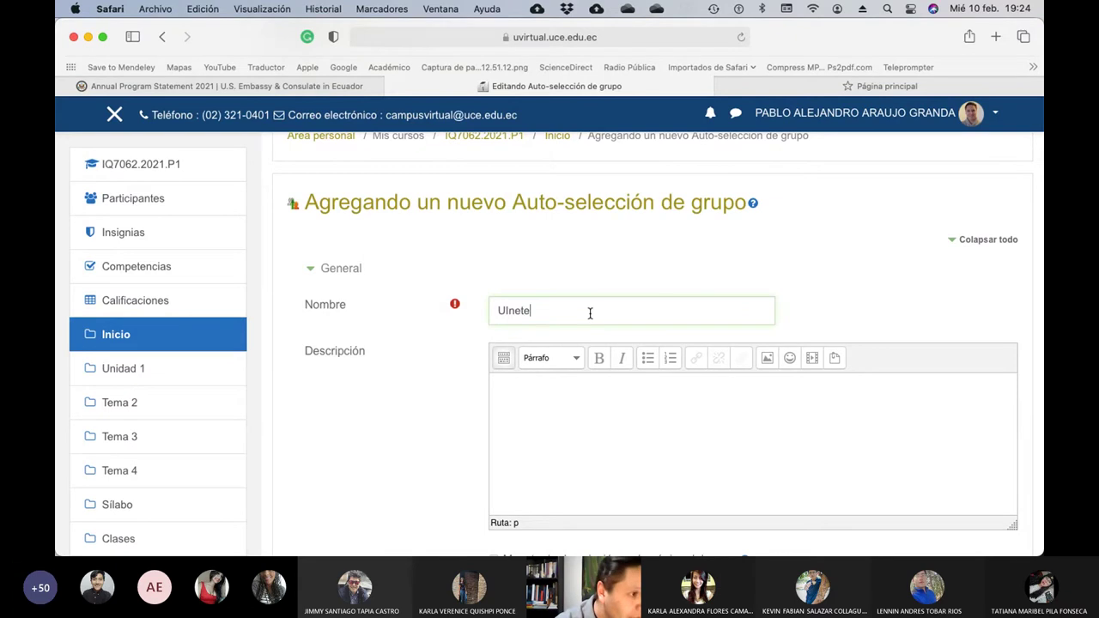
key(BackSpace)
key(BackSpace)
key(BackSpace)
key(BackSpace)
key(BackSpace)
text(nete al grupo)
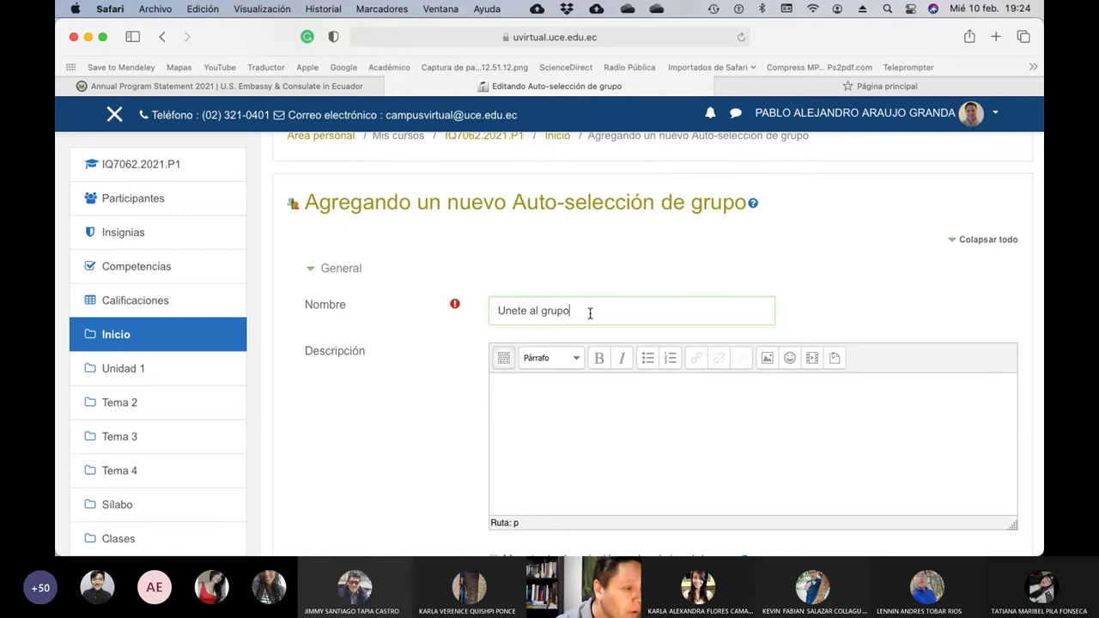
Step: Enter the activity description "Con esto ustedes podrán definir el grupo al que se unen del trabajo del CSTR.ASM1"
scroll(590, 313, down, 2)
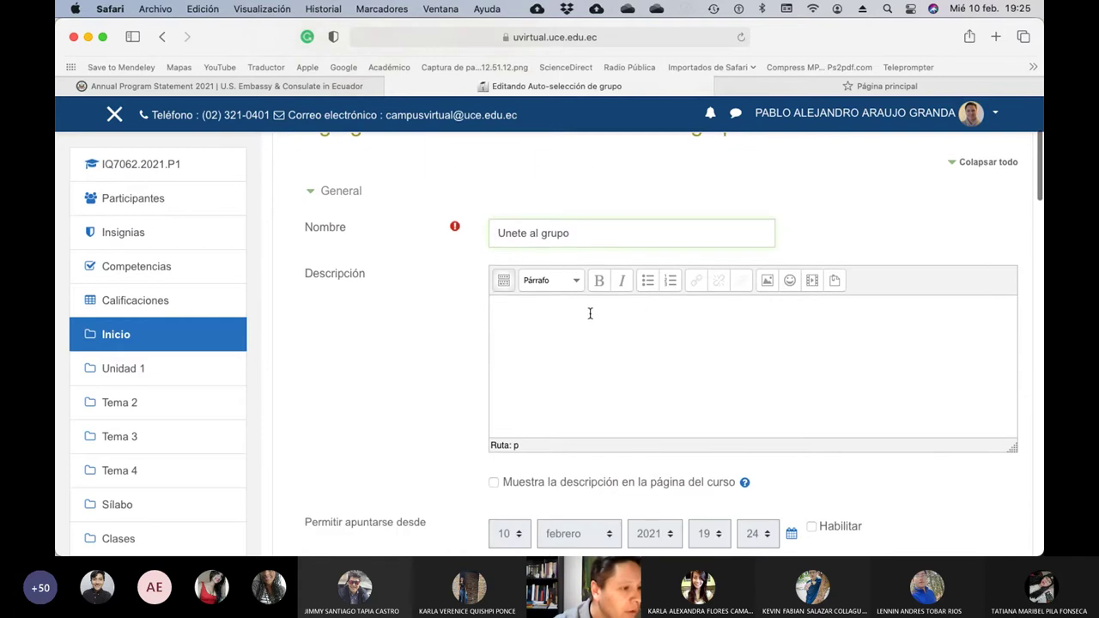
click(659, 314)
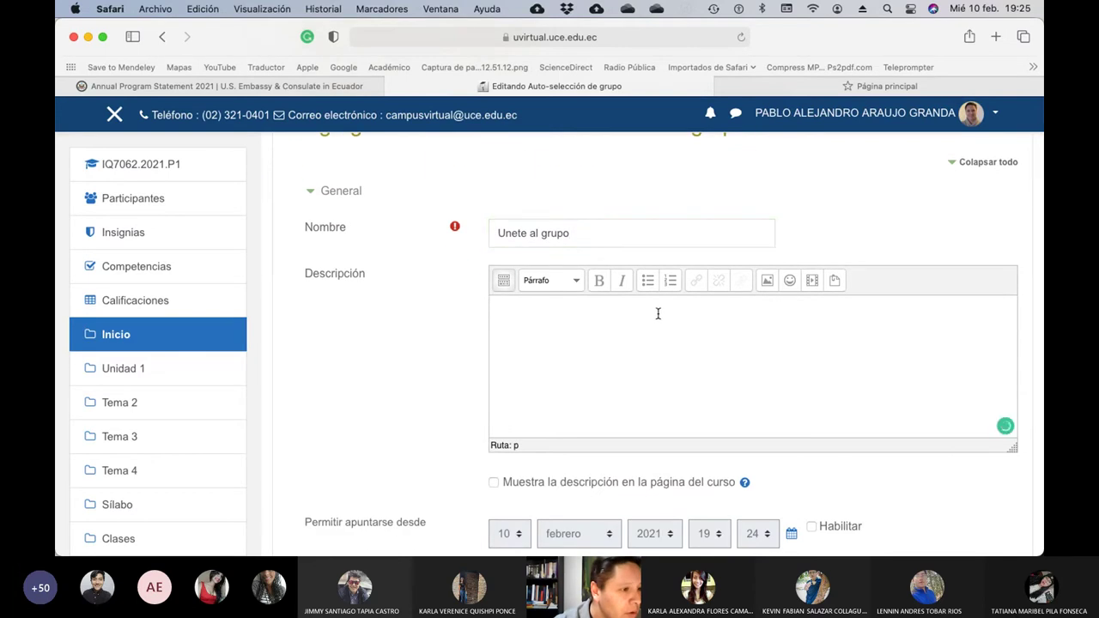
text(Con esto ustedes )
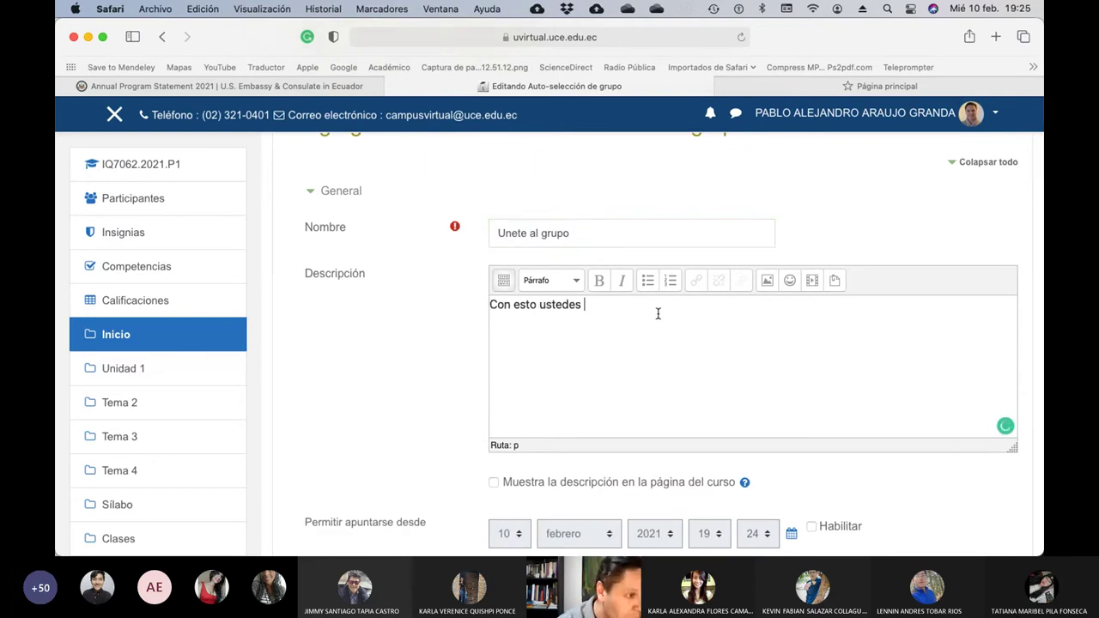
text(podrán defi)
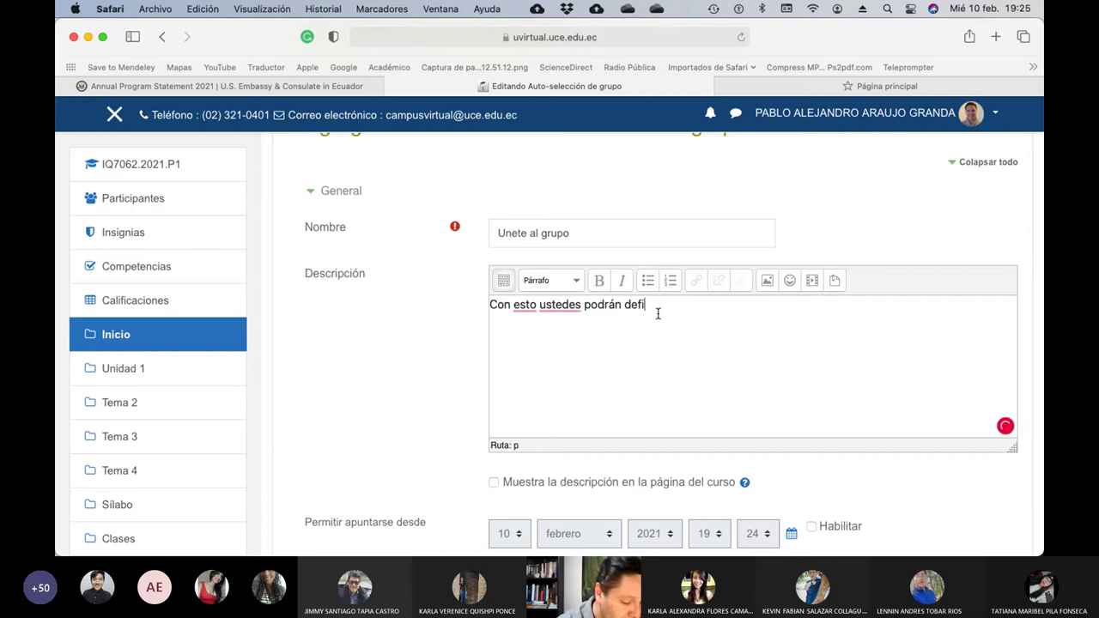
text(nir. el Ru)
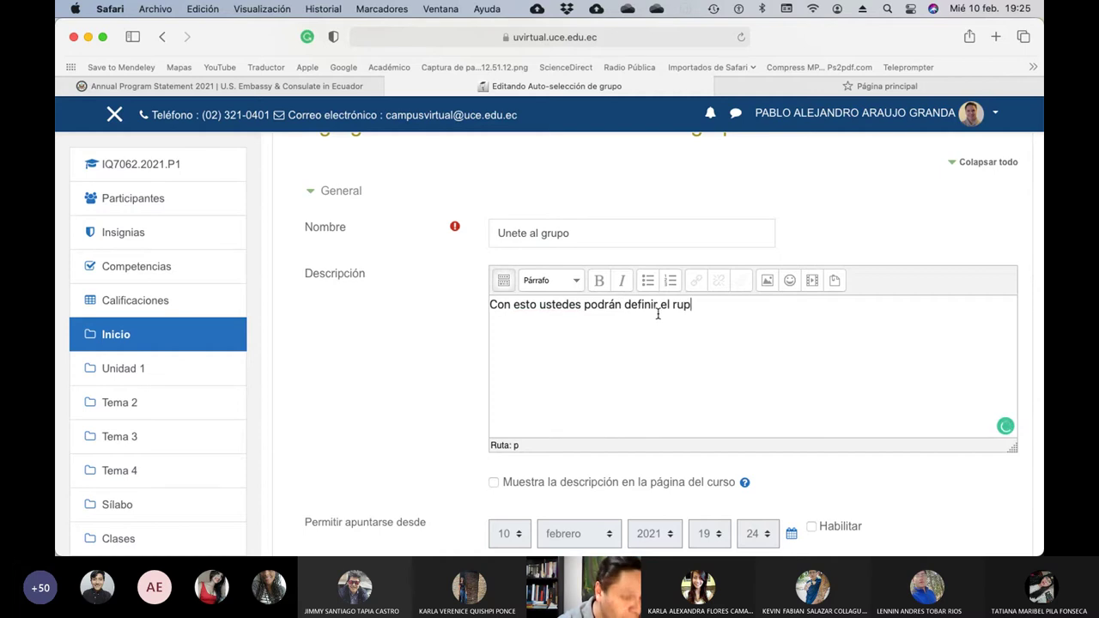
key(BackSpace)
key(BackSpace)
text(gr)
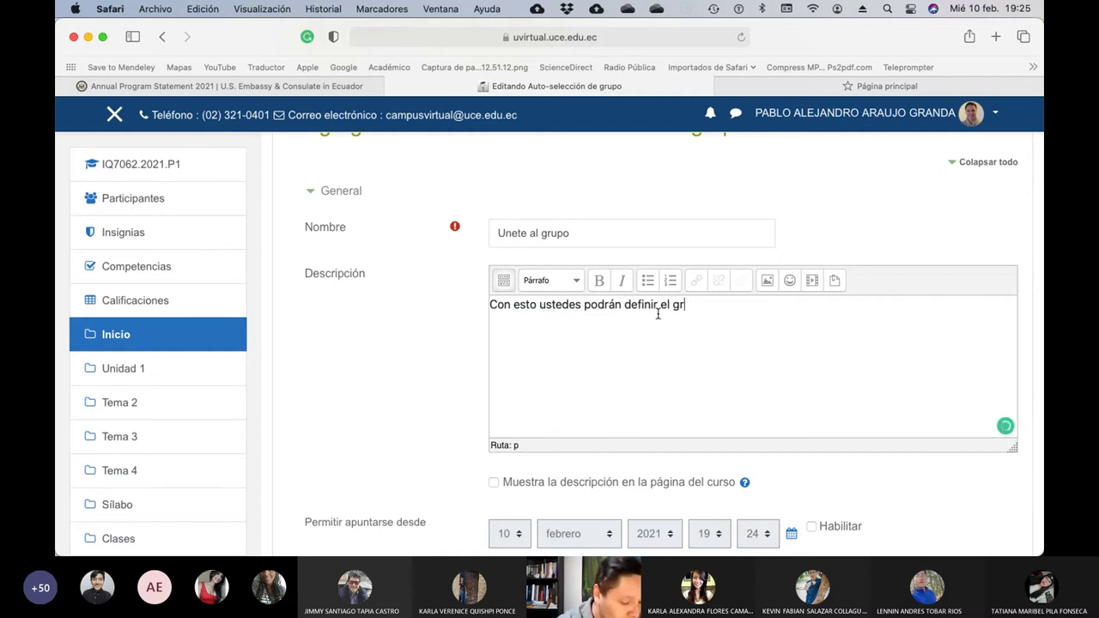
text(upo al que se )
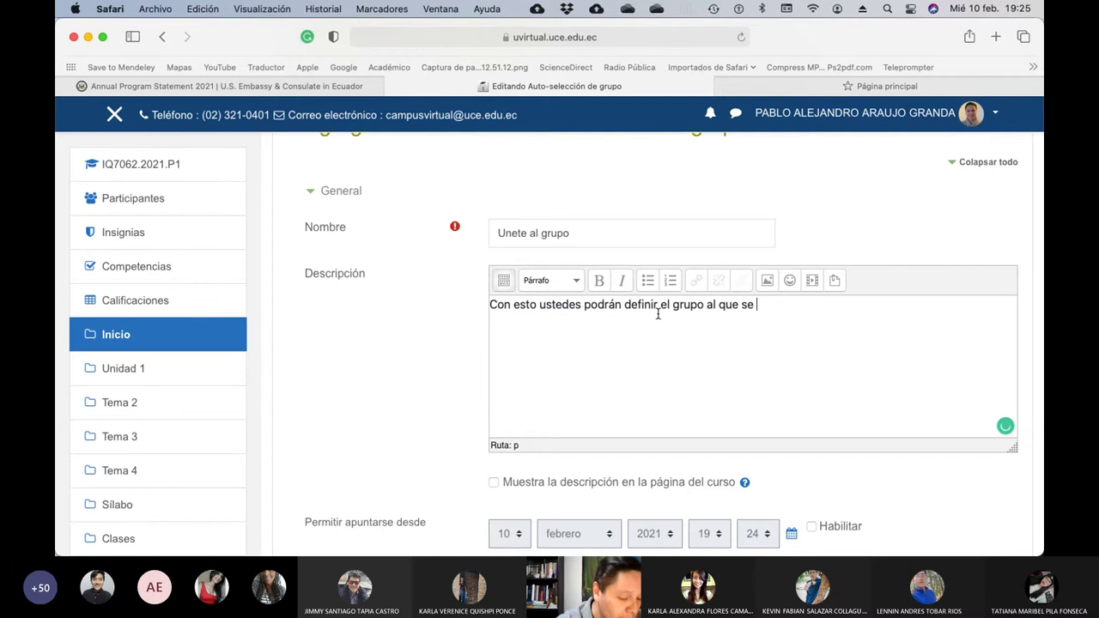
text(unen del tra)
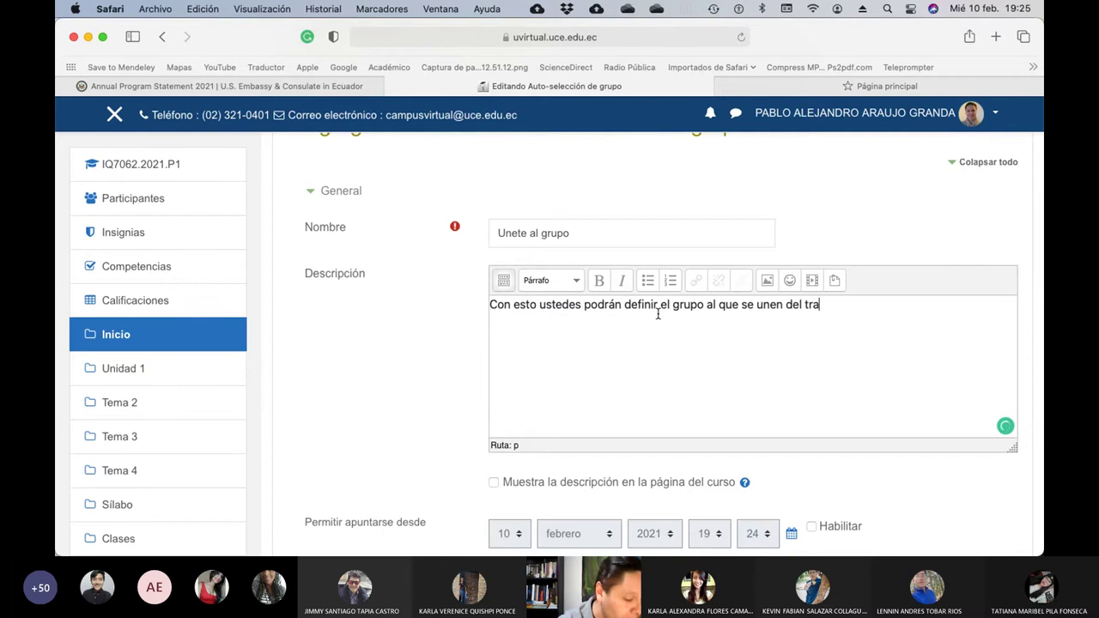
text(bajo del CST)
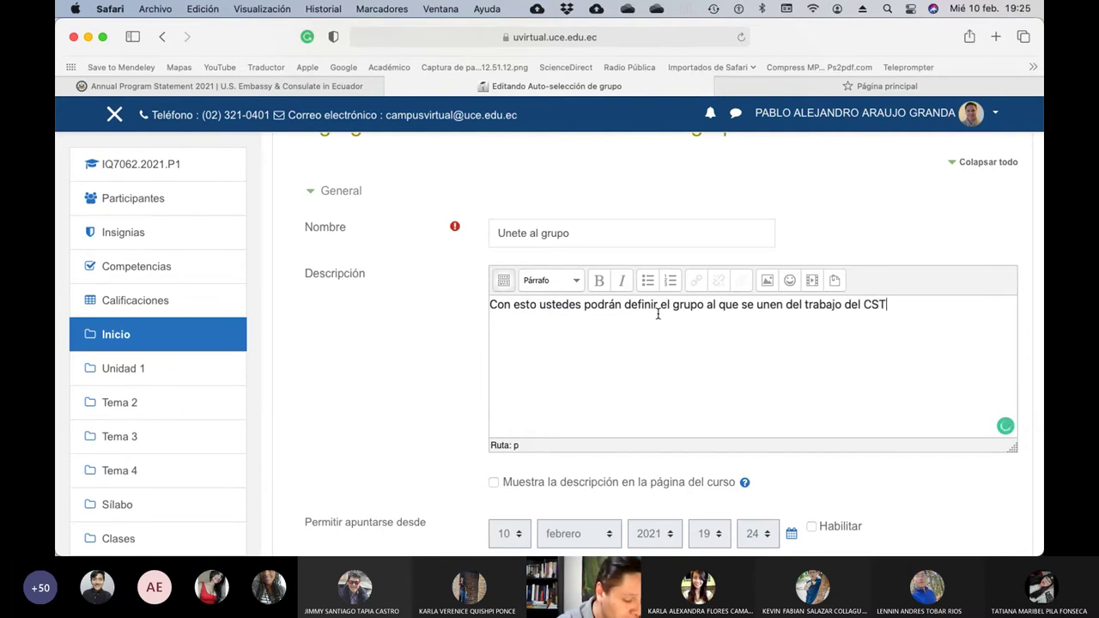
text(R.ASM1)
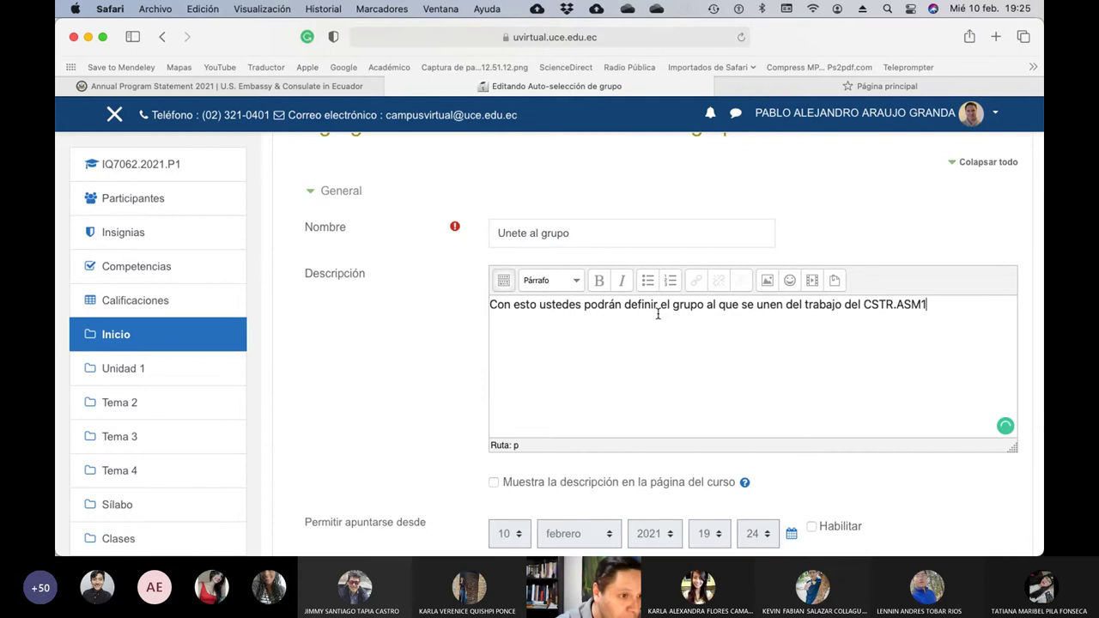
Step: Enable both sign-up dates and allow joining on 10 febrero 2021 from 19:20 until 20:00
scroll(658, 314, down, 4)
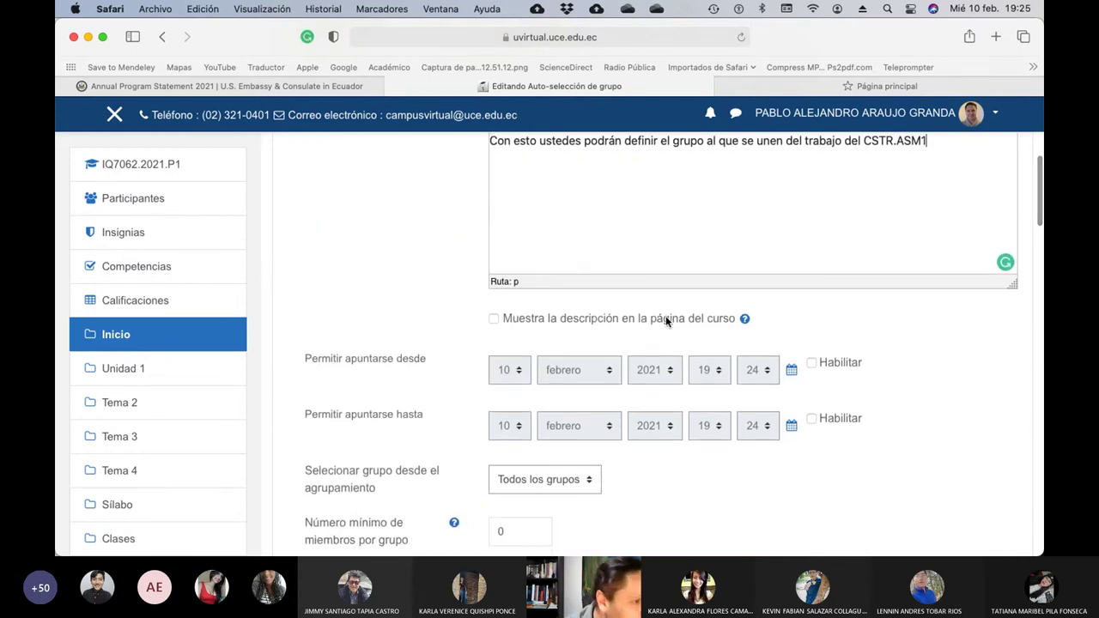
click(812, 364)
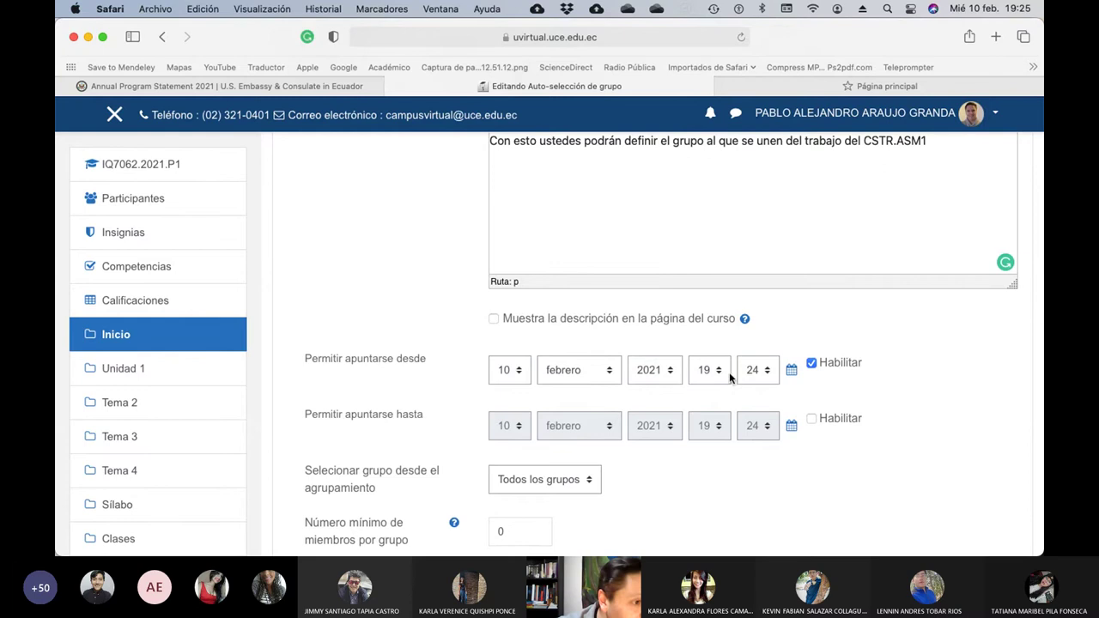
click(766, 372)
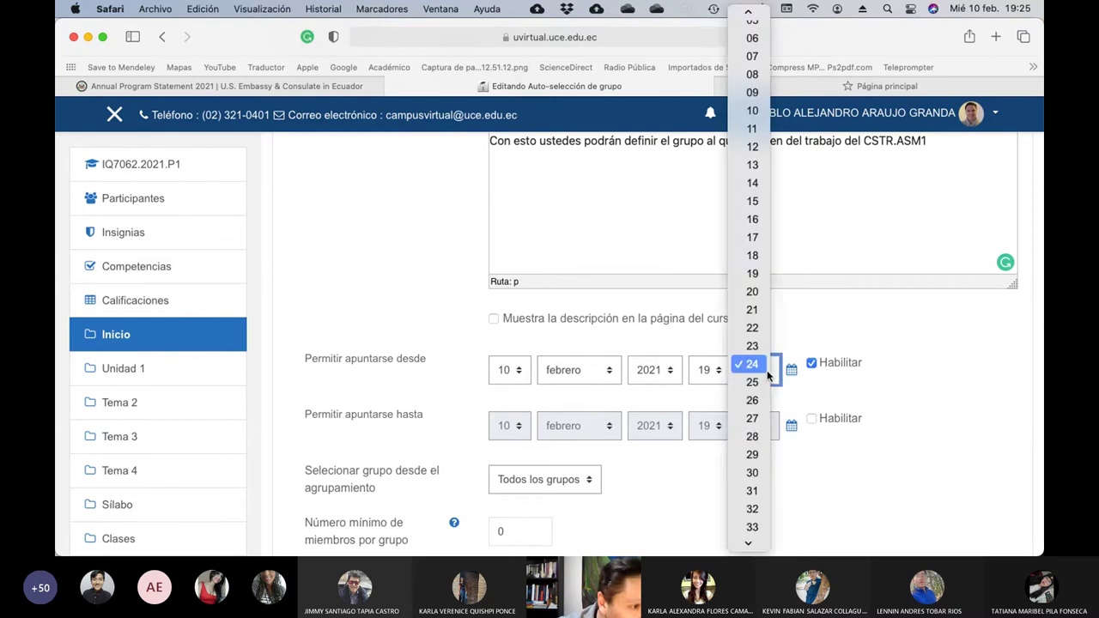
click(766, 292)
click(811, 419)
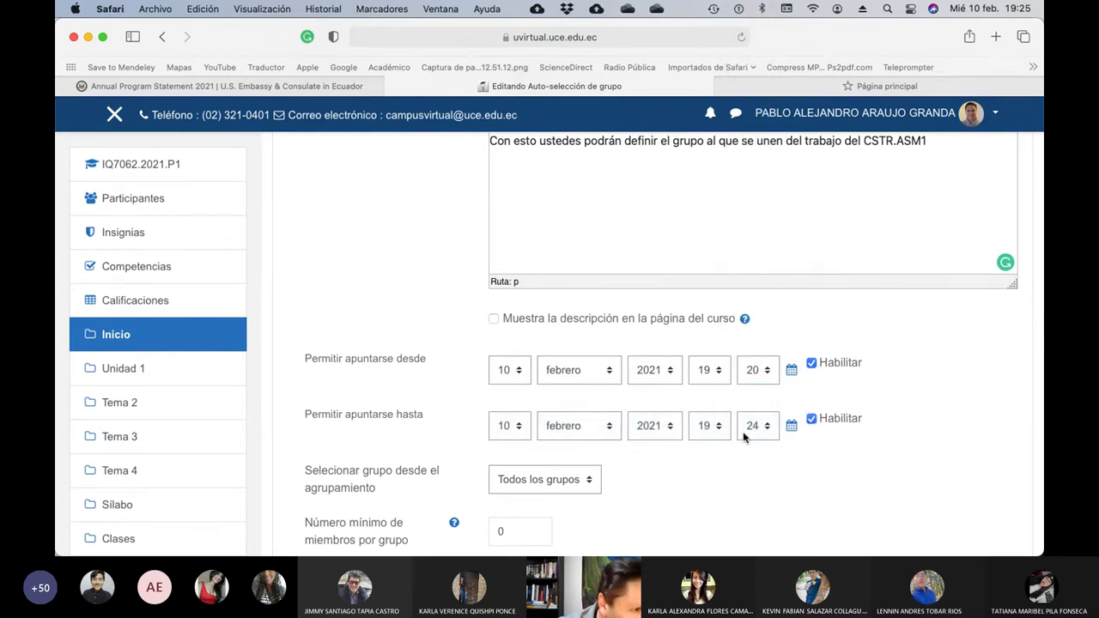
click(718, 430)
click(703, 435)
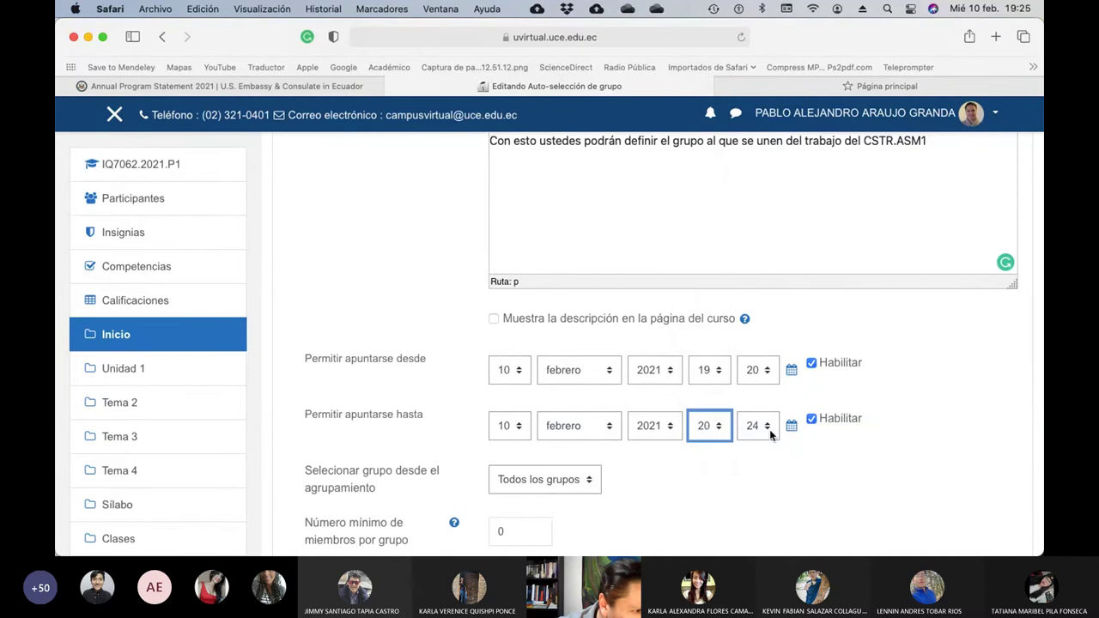
click(769, 432)
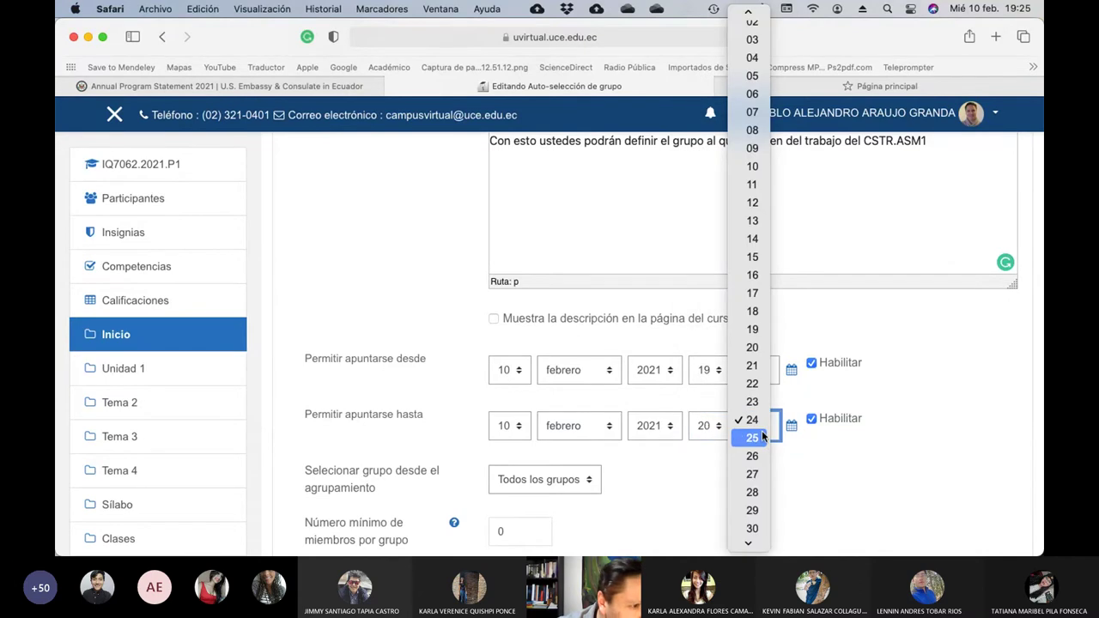
click(748, 14)
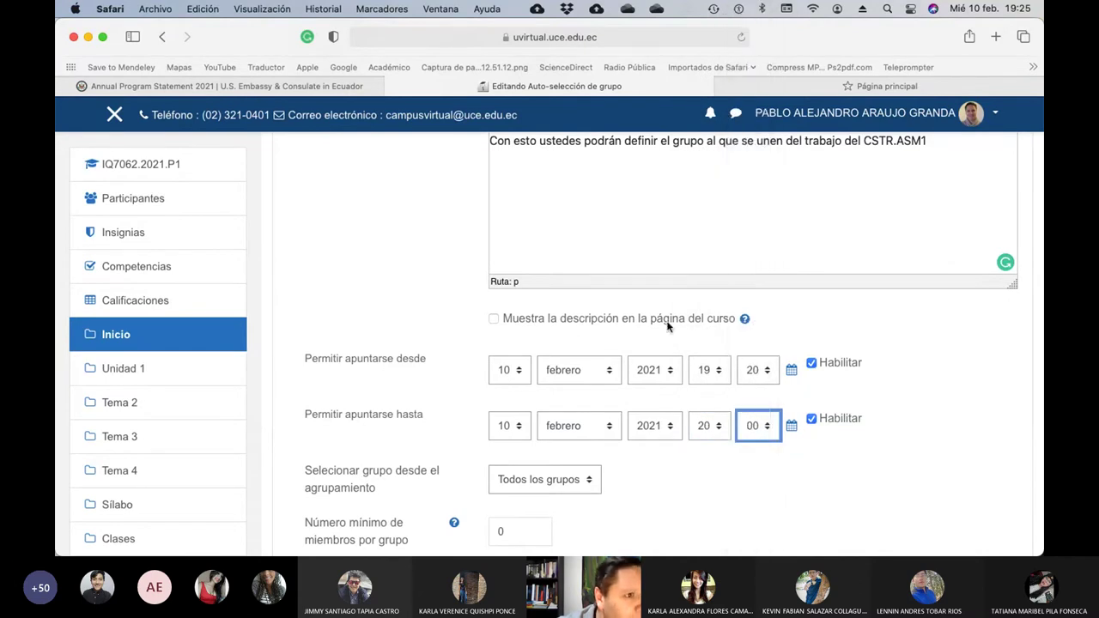
Step: Limit group selection to the CSTR.ASM1 grouping, with a minimum of 3 and a maximum of 5 members per group
scroll(669, 327, down, 3)
scroll(669, 327, down, 1)
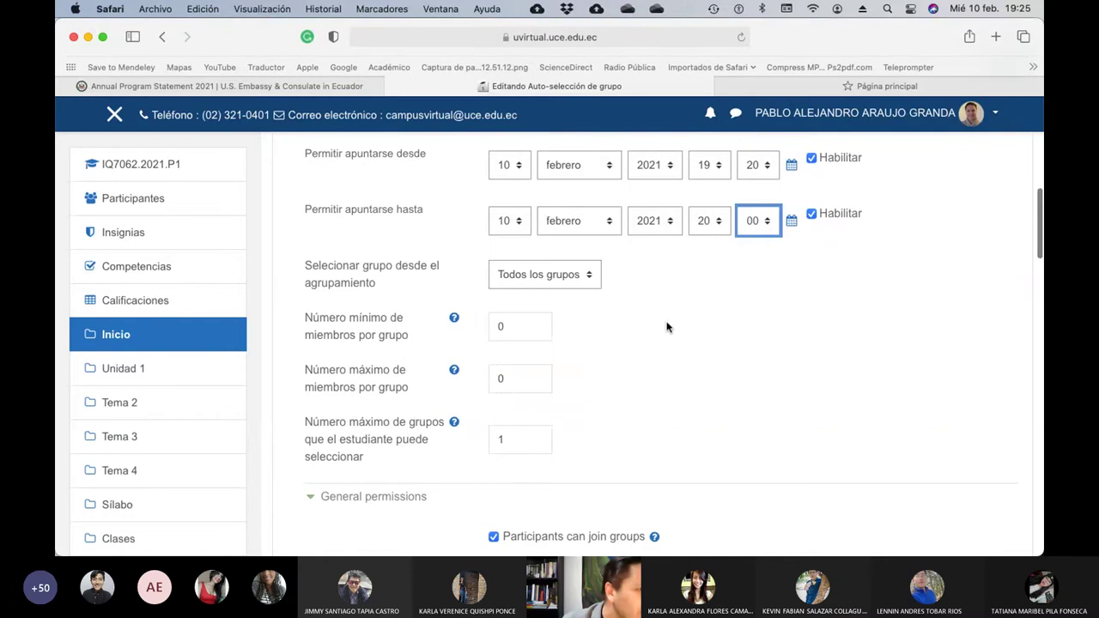
click(589, 274)
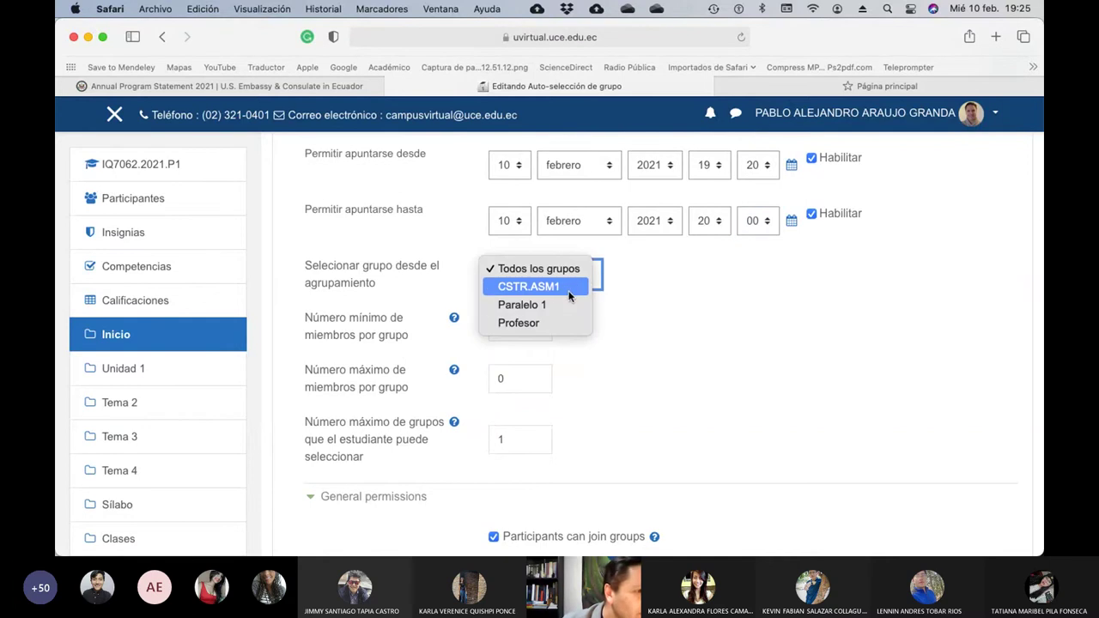
click(568, 289)
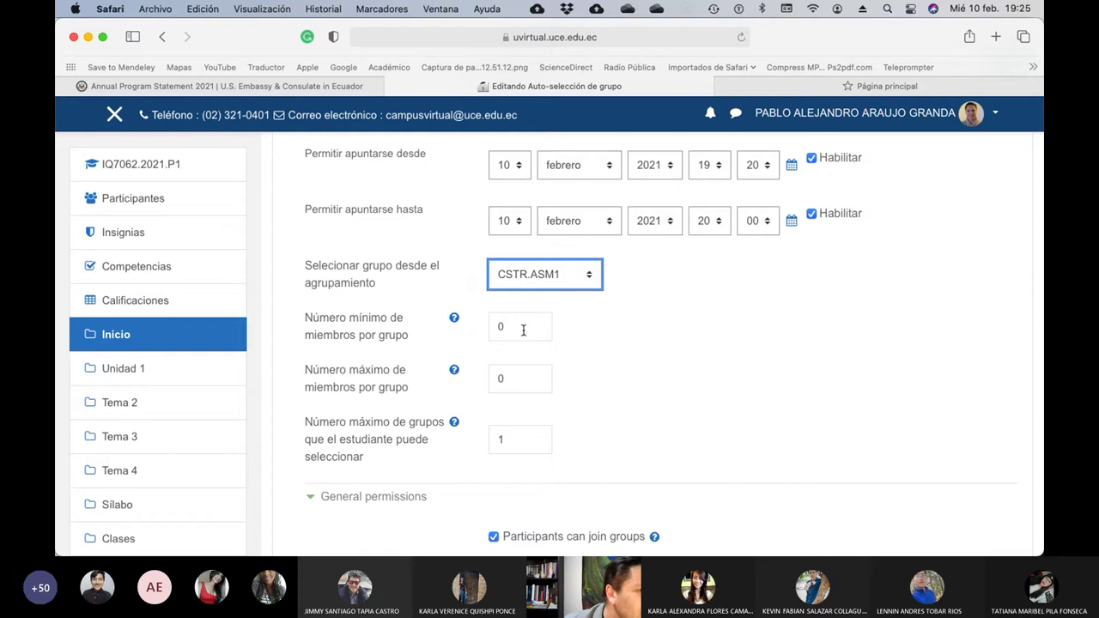
drag(517, 378, 493, 378)
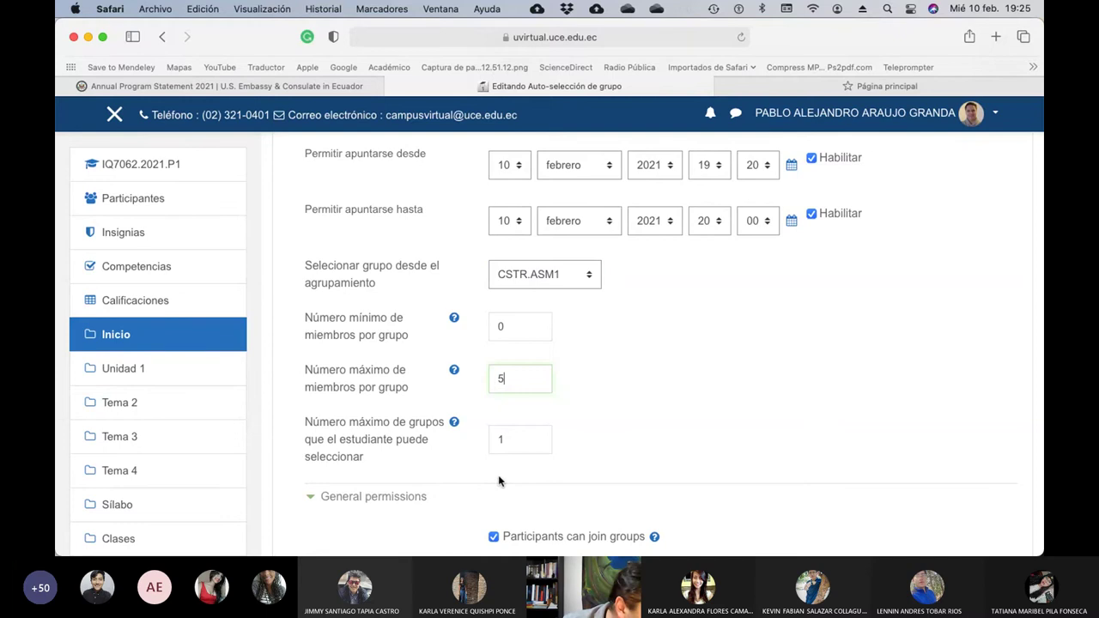
drag(508, 328, 497, 326)
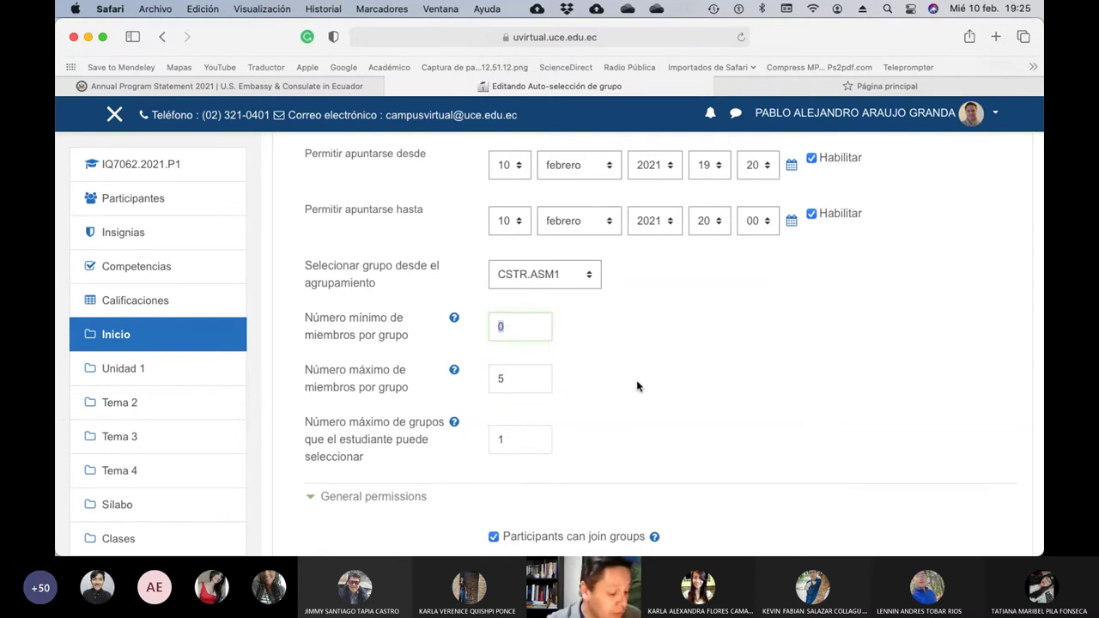
Step: Disable the general permissions that let participants leave groups and let students create groups
scroll(637, 386, down, 5)
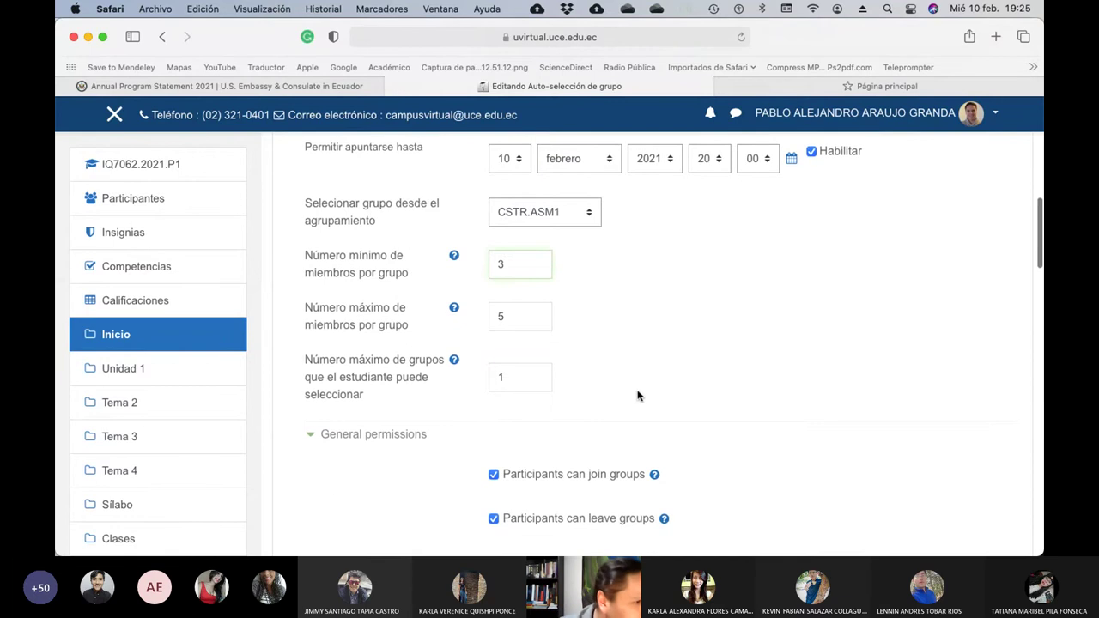
scroll(637, 395, down, 1)
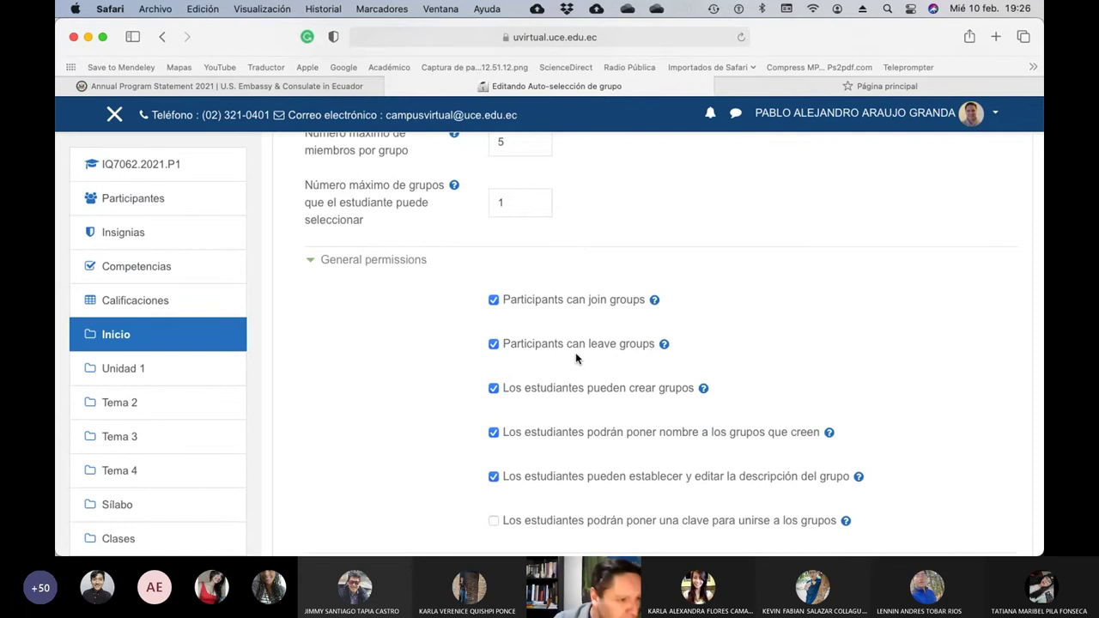
click(494, 345)
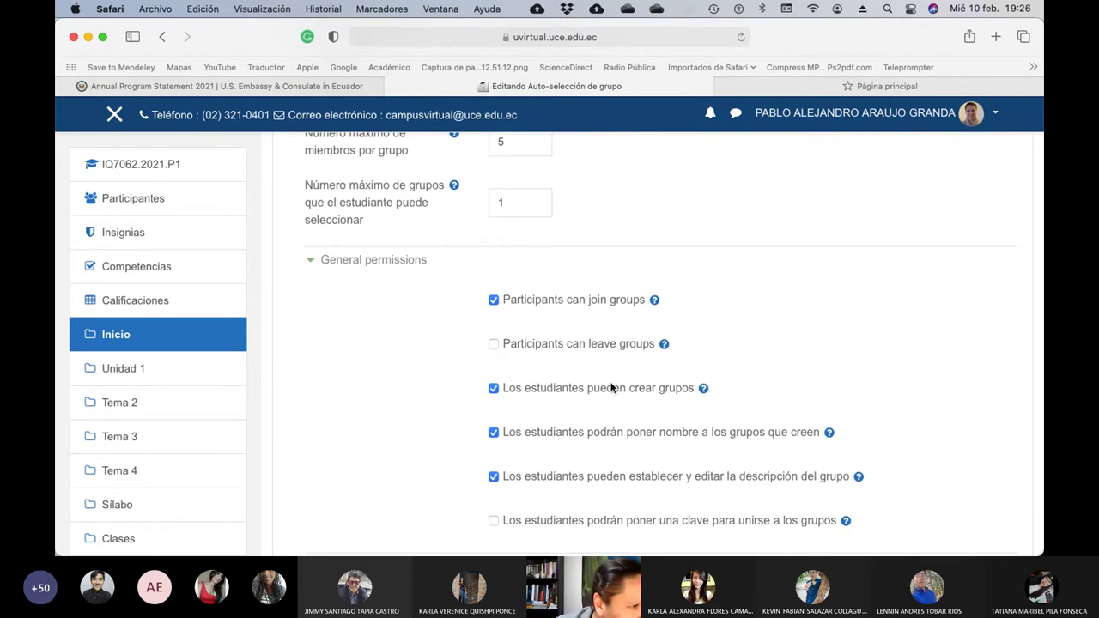
click(494, 389)
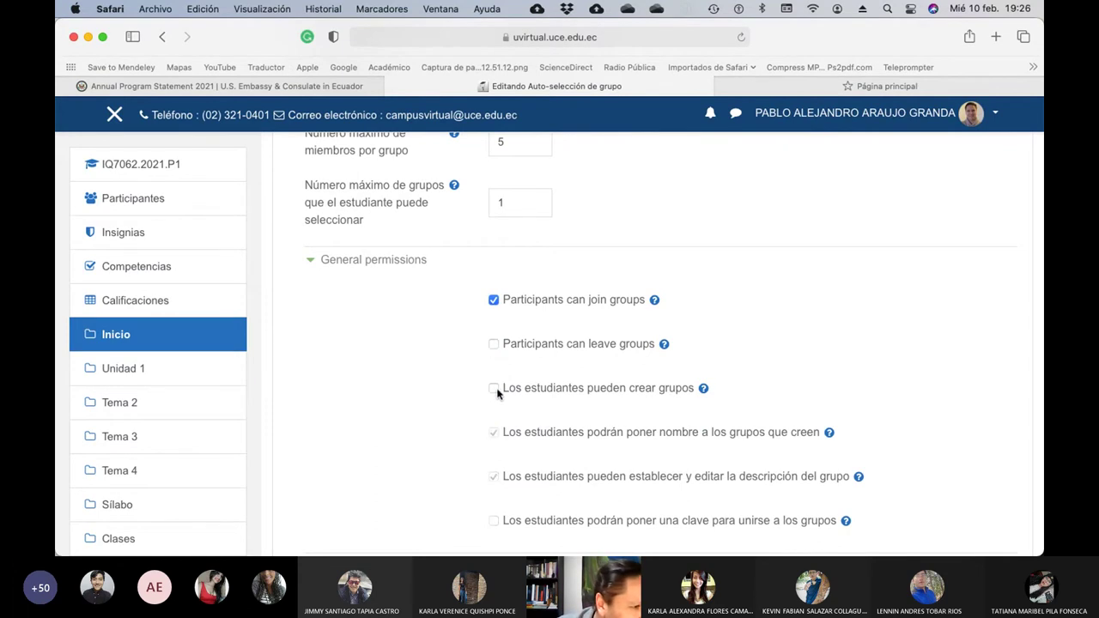
Step: Set the activity's completion tracking to "No indicar finalización de la actividad", leaving the miscellaneous, module and access restriction settings at their defaults
scroll(612, 417, down, 2)
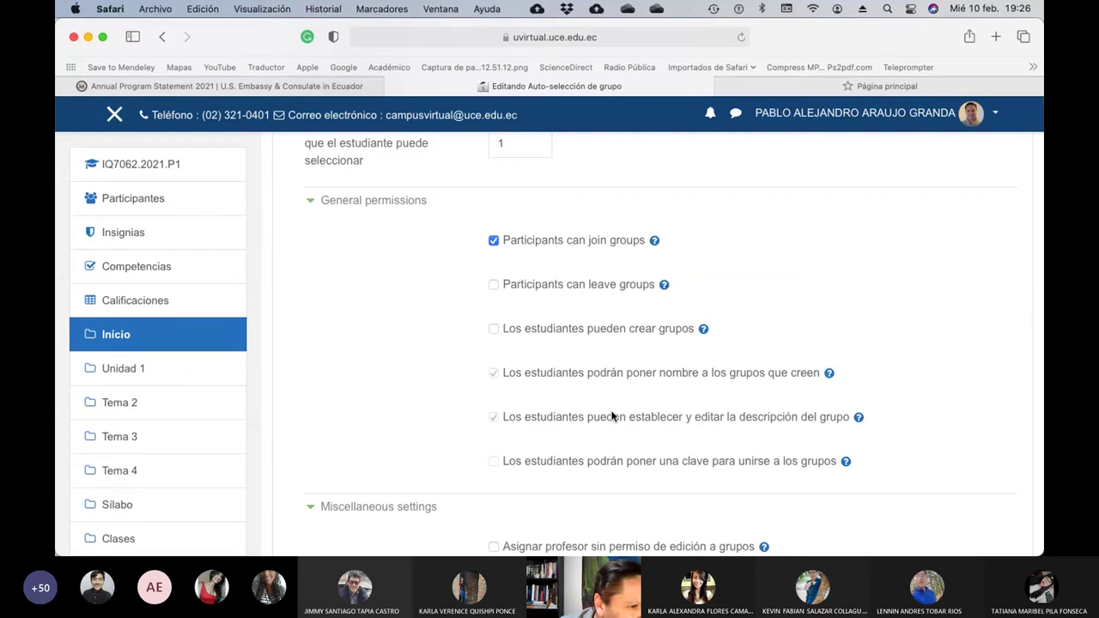
scroll(612, 416, down, 3)
scroll(611, 416, down, 1)
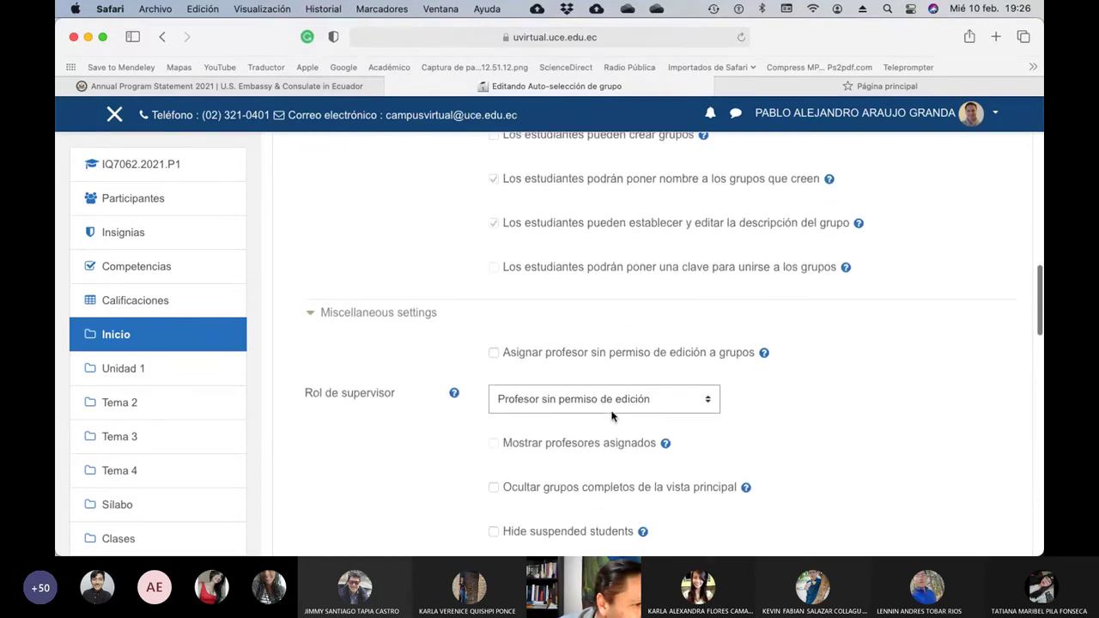
scroll(611, 417, down, 2)
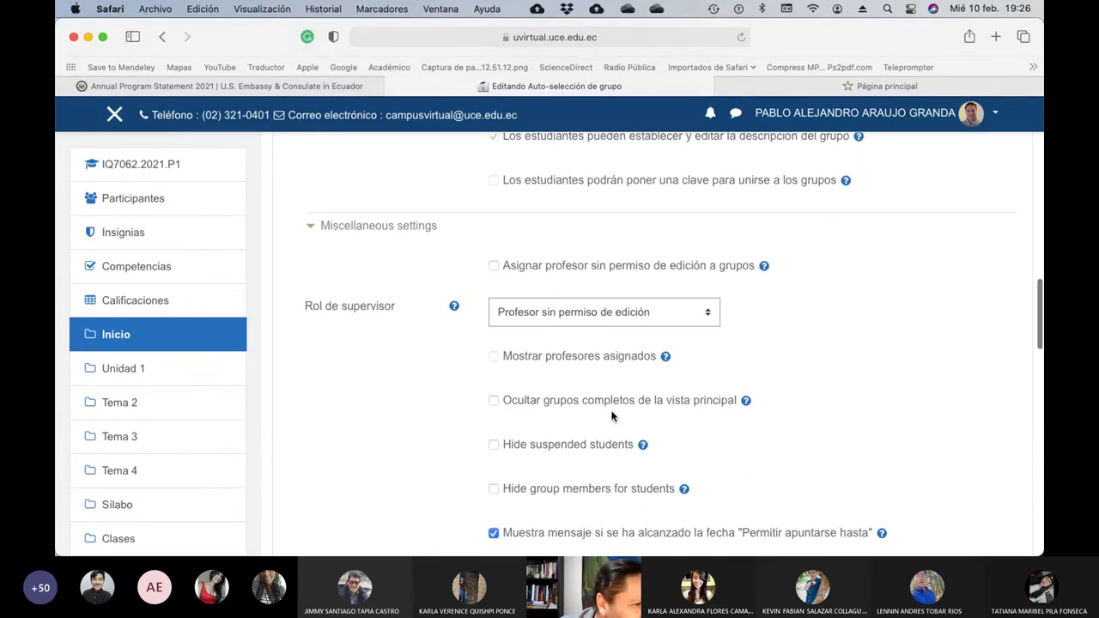
scroll(612, 417, down, 3)
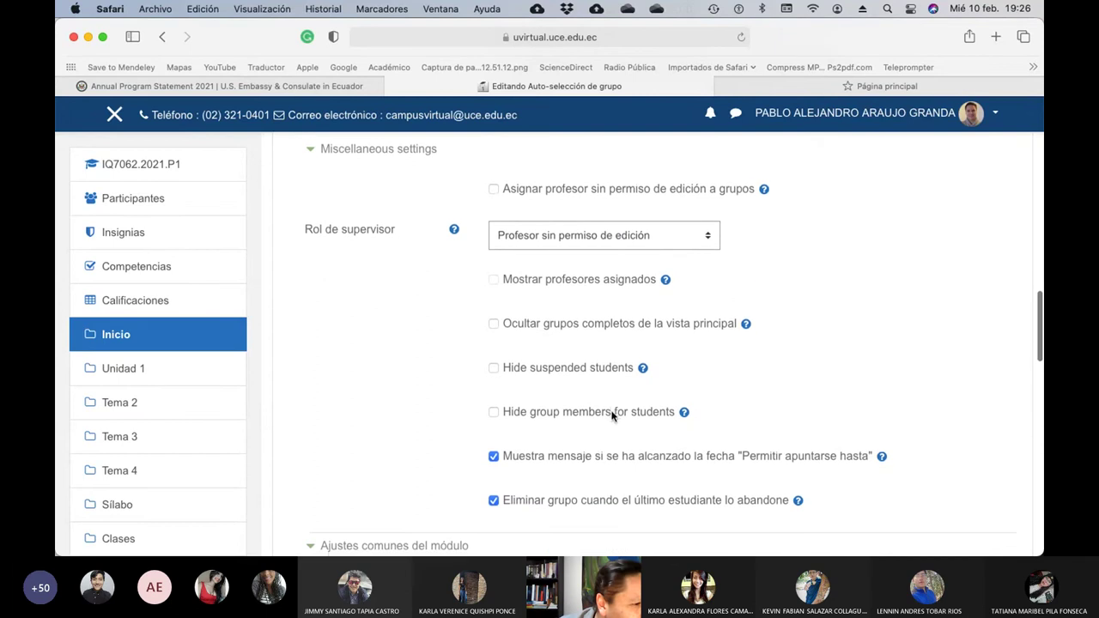
scroll(611, 416, down, 5)
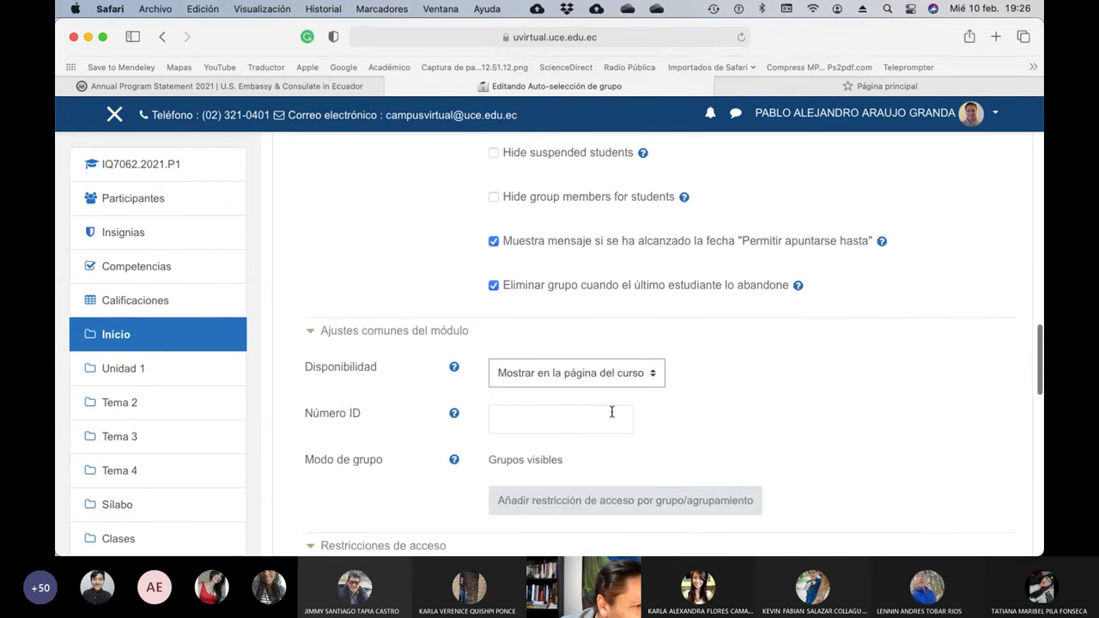
scroll(611, 412, down, 4)
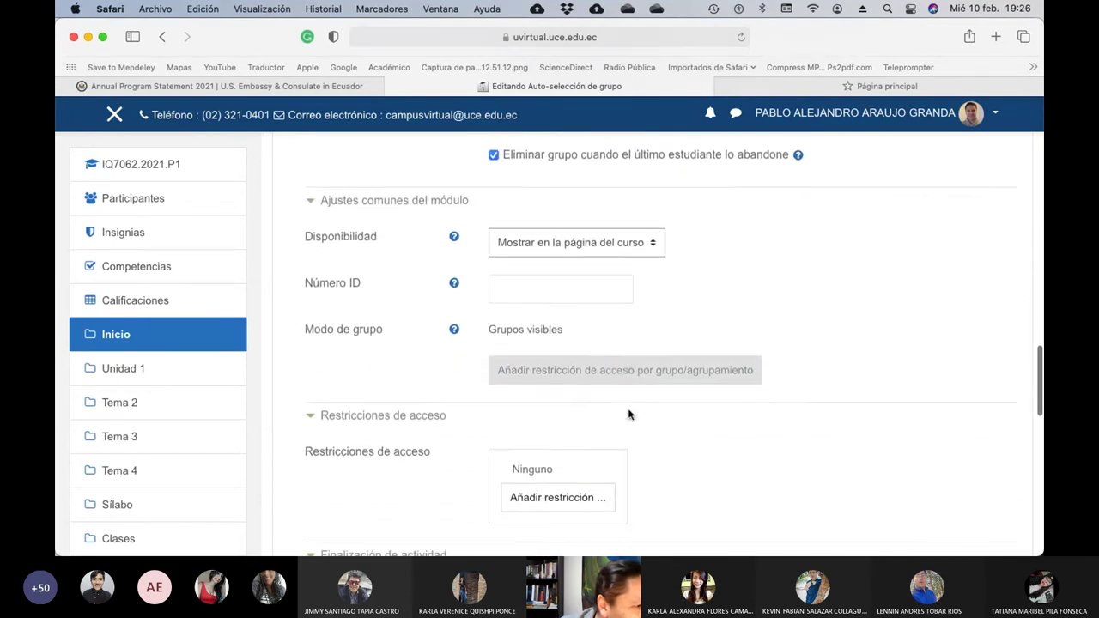
scroll(628, 415, down, 4)
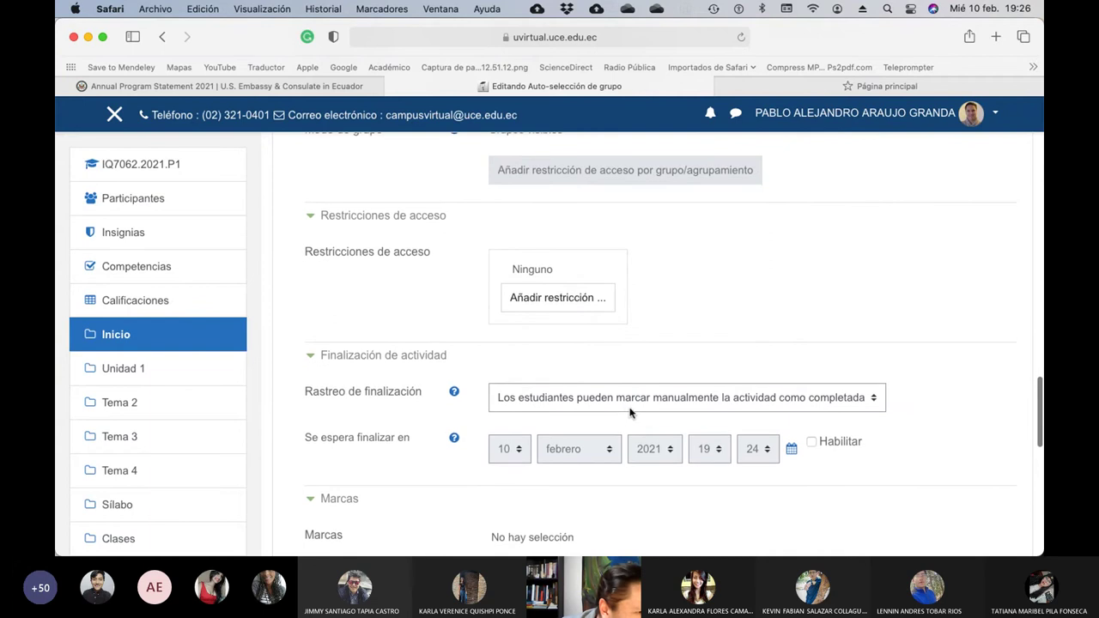
click(626, 402)
click(627, 374)
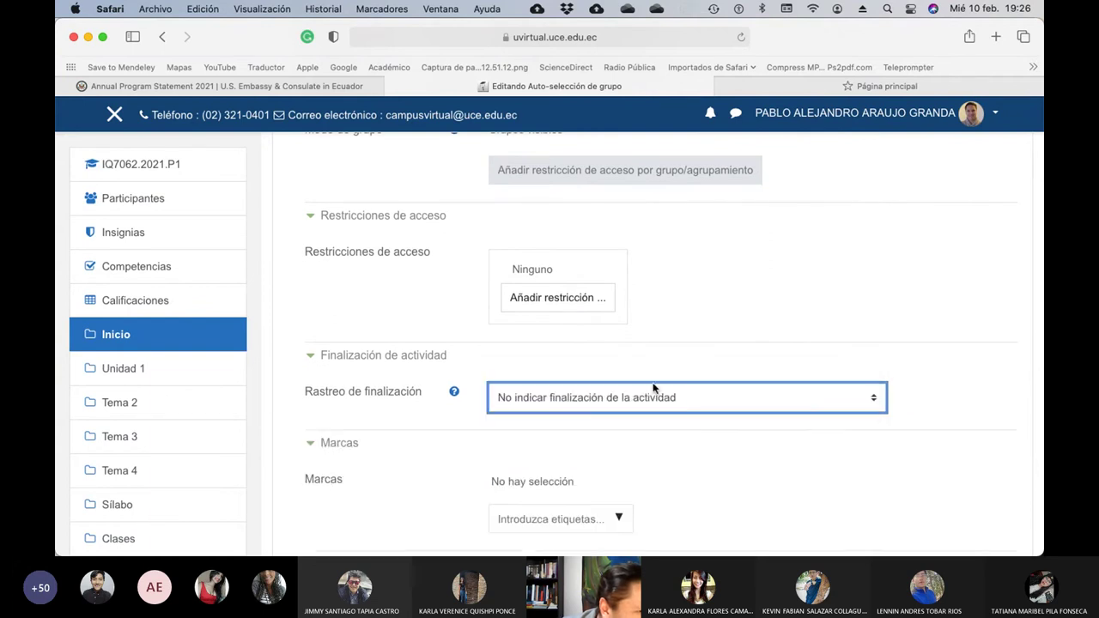
scroll(653, 389, down, 3)
scroll(653, 389, down, 4)
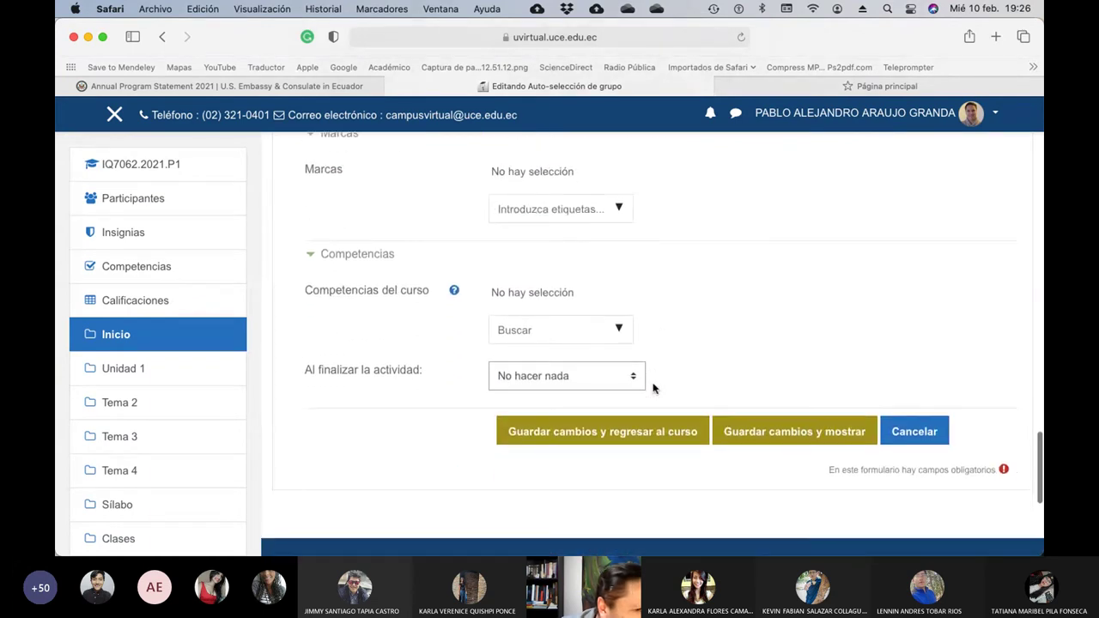
Step: Save the self-selection activity, return to the course, and move "Unete al grupo" directly above "Carga aqui tu CSTR del ASM1"
click(661, 432)
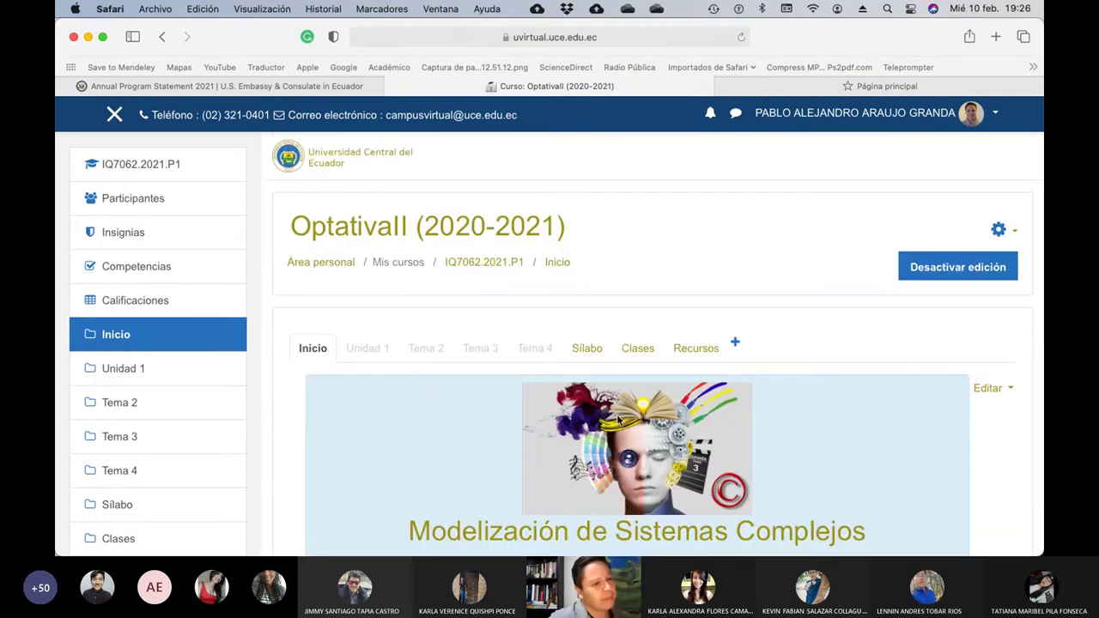
scroll(612, 420, down, 5)
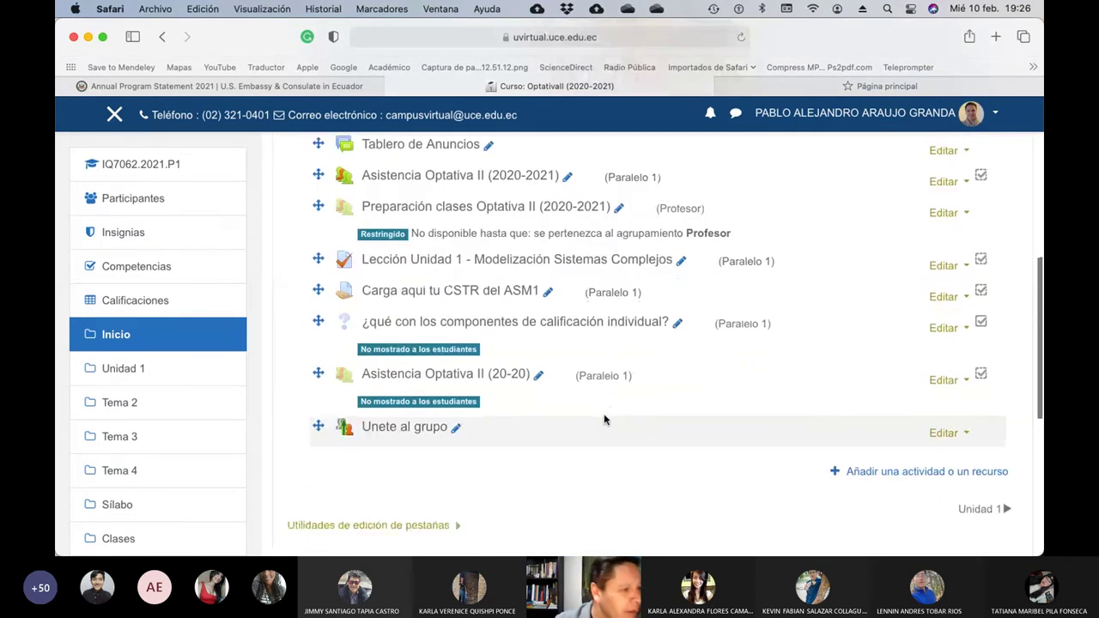
right_click(317, 425)
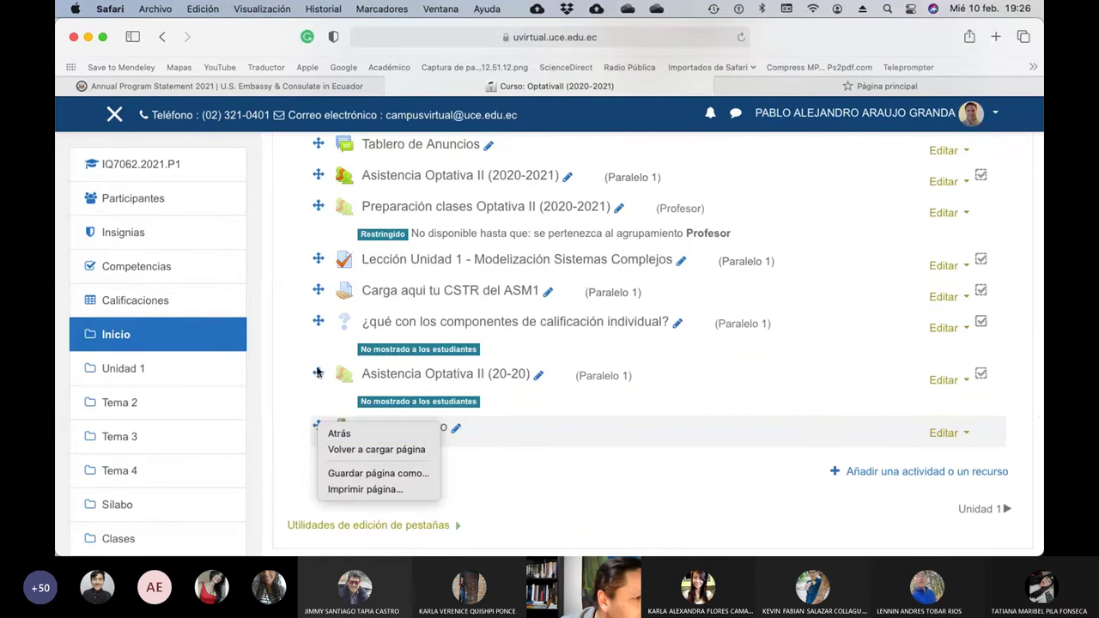
click(286, 372)
drag(317, 425, 319, 292)
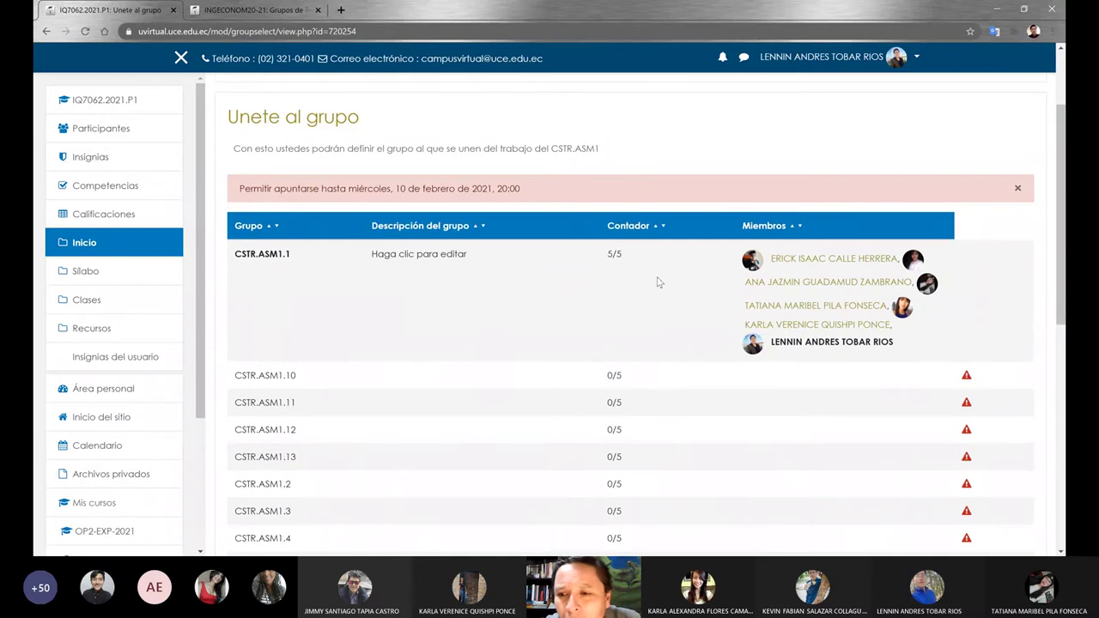
Step: Review the member counts and enrolled members of the CSTR.ASM1 groups in the student's view of "Unete al grupo", and reload the page
scroll(770, 160, down, 2)
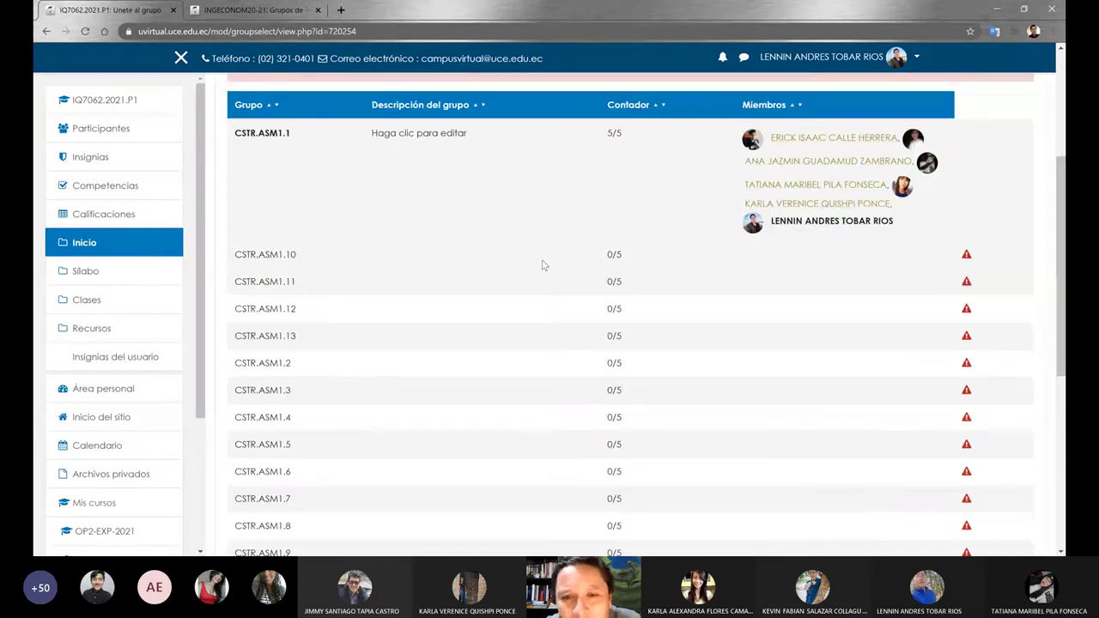
scroll(542, 266, down, 2)
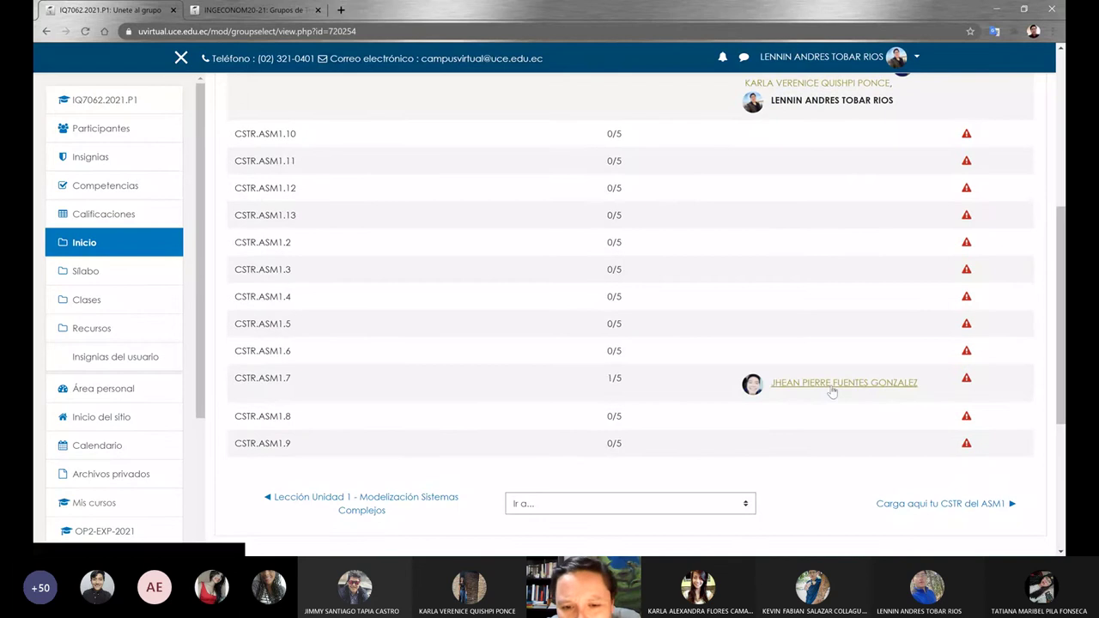
scroll(562, 311, up, 1)
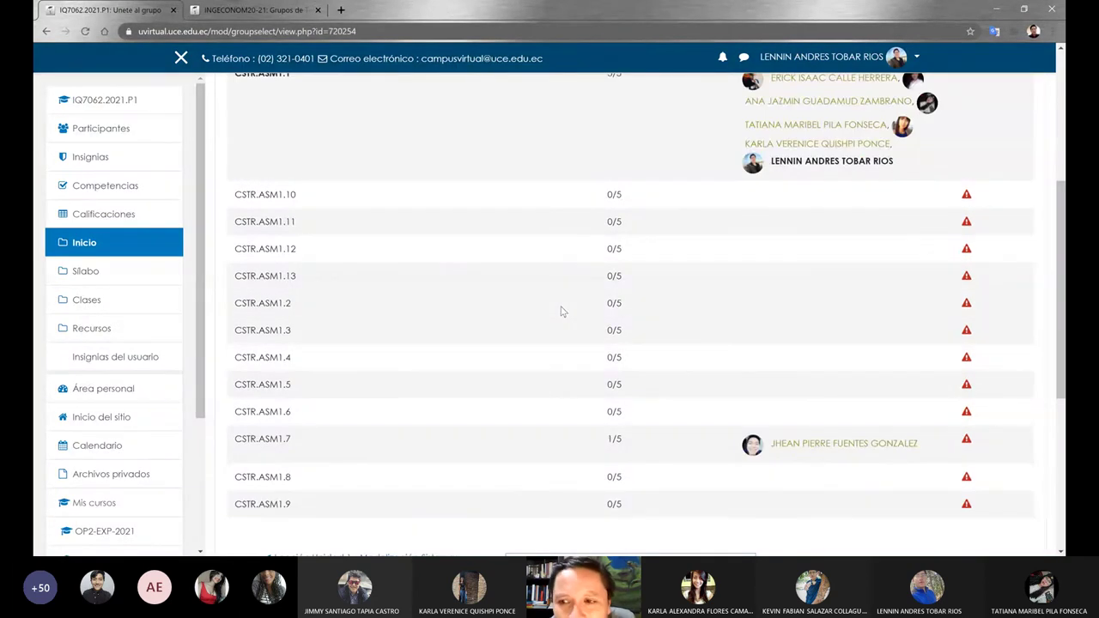
key(F5)
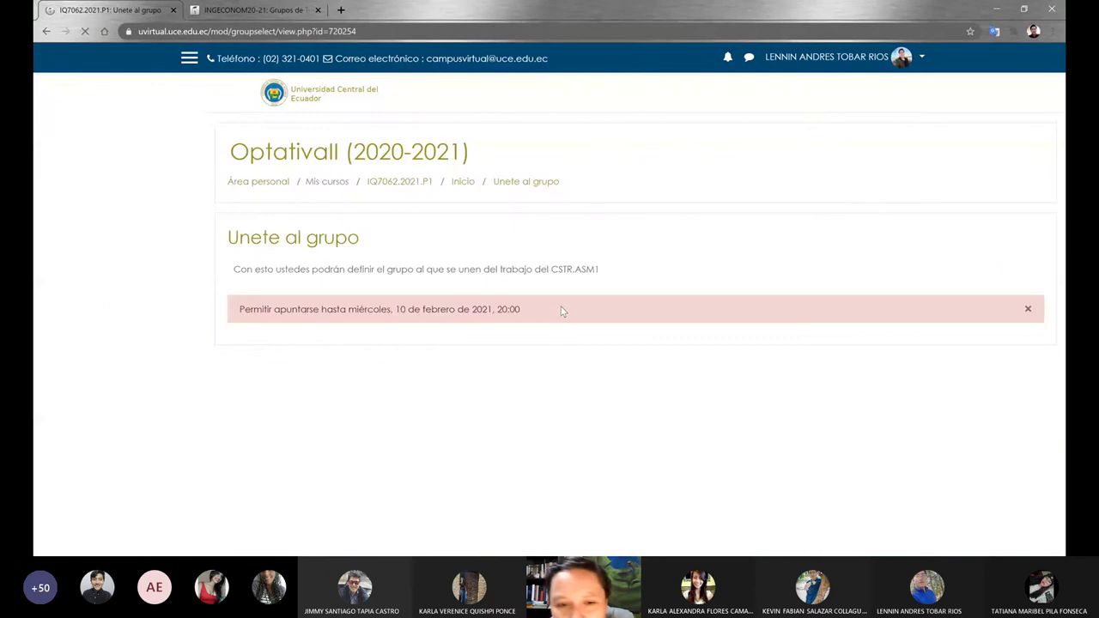